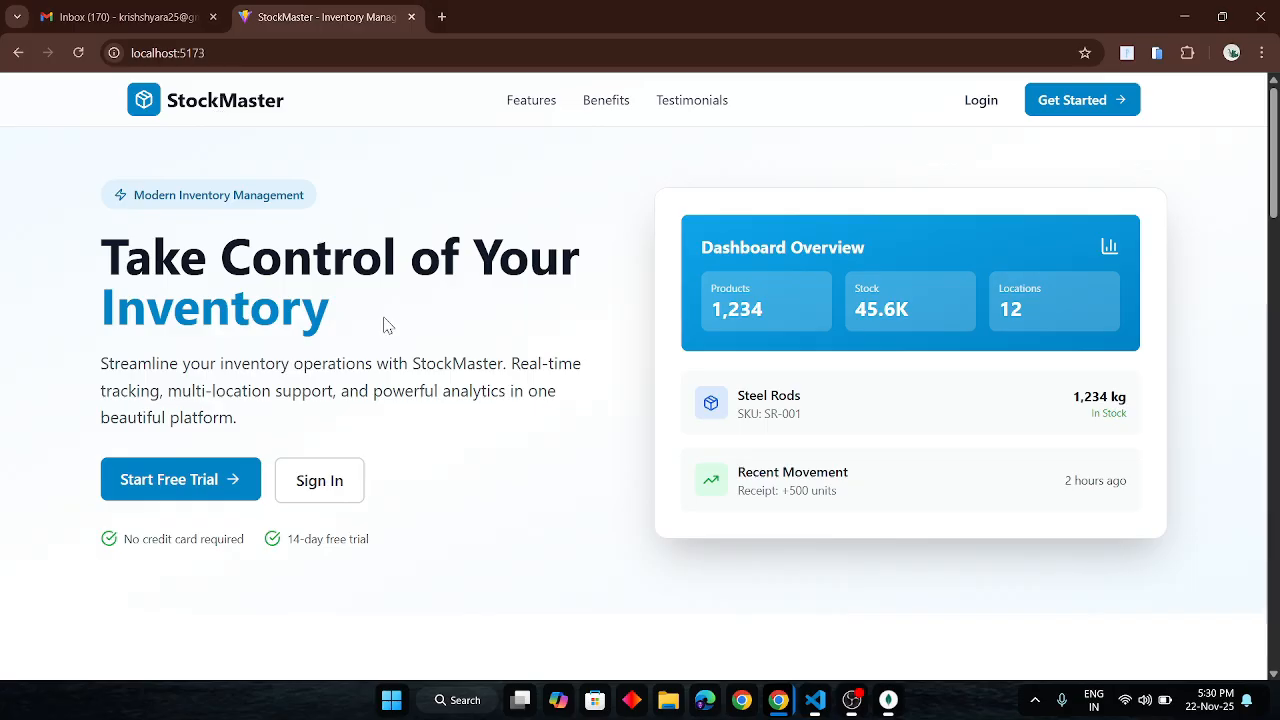
- Browse the StockMaster landing page, then go to the account registration form
{"action": "scroll", "coordinate": [388, 326], "scroll_direction": "down", "scroll_amount": 1}
{"action": "scroll", "coordinate": [388, 326], "scroll_direction": "up", "scroll_amount": 1}
{"action": "scroll", "coordinate": [768, 273], "scroll_direction": "down", "scroll_amount": 1}
{"action": "scroll", "coordinate": [289, 305], "scroll_direction": "down", "scroll_amount": 5}
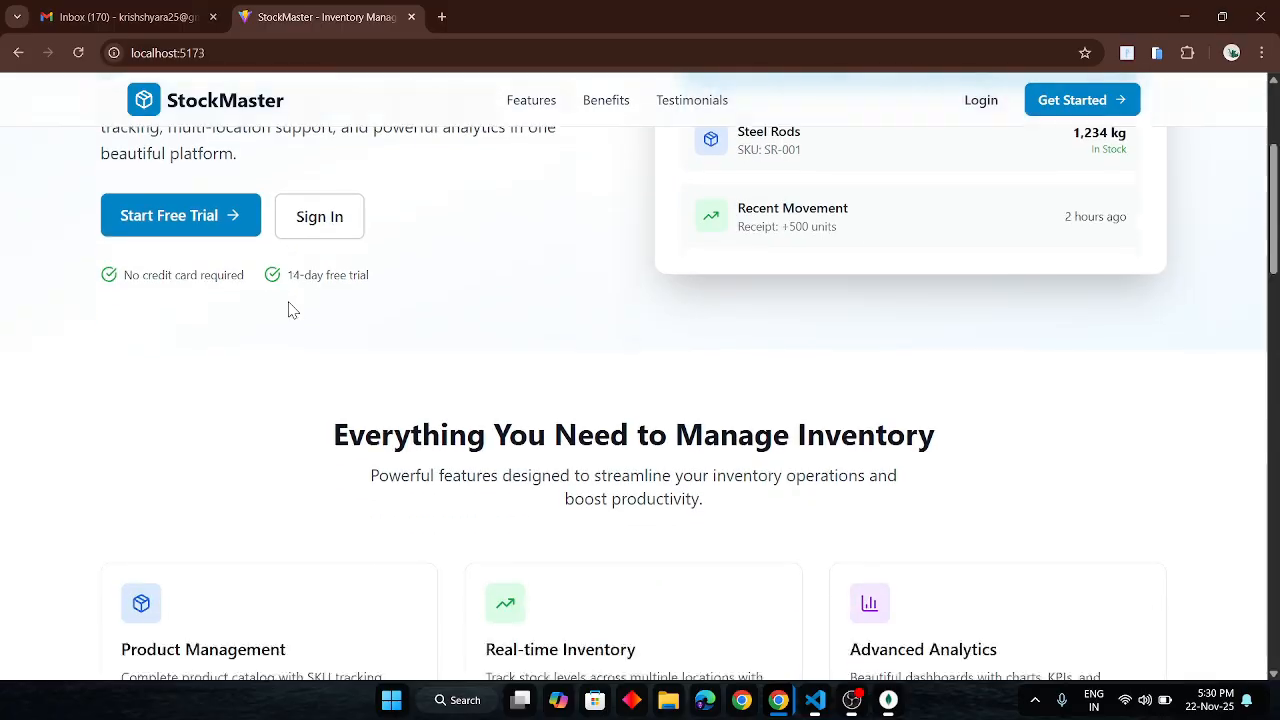
{"action": "scroll", "coordinate": [465, 218], "scroll_direction": "down", "scroll_amount": 7}
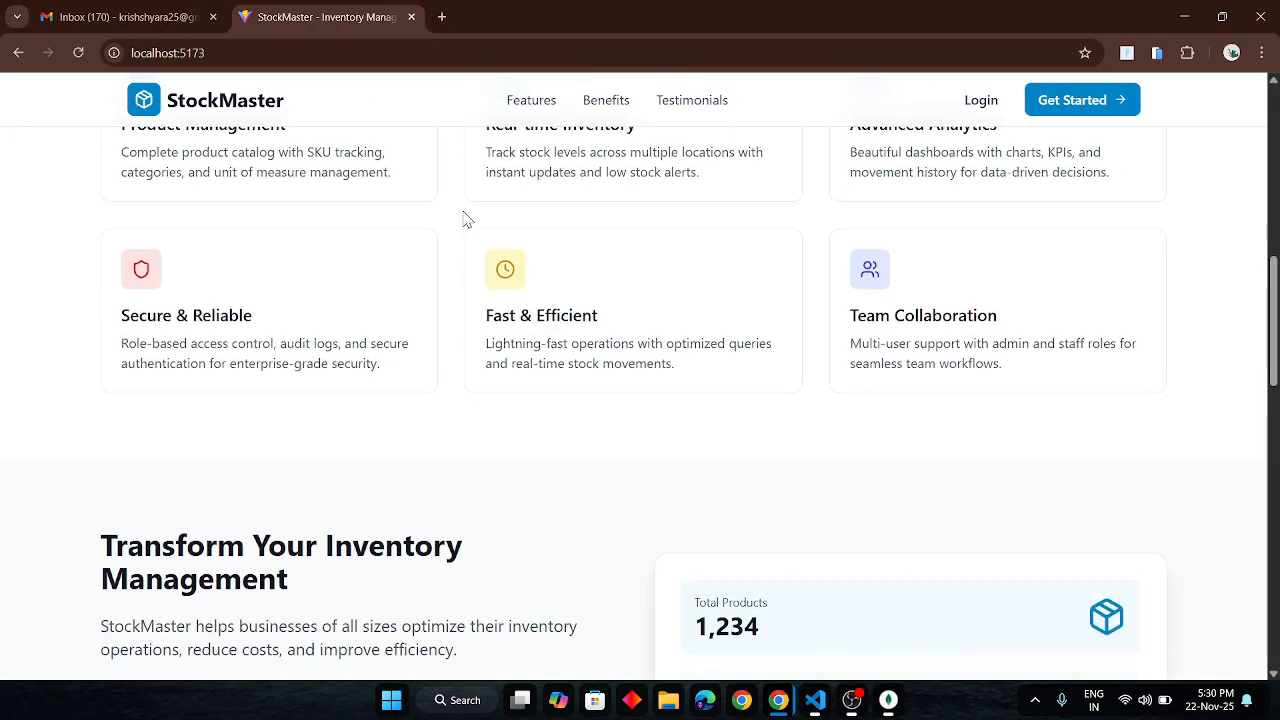
{"action": "scroll", "coordinate": [465, 218], "scroll_direction": "down", "scroll_amount": 9}
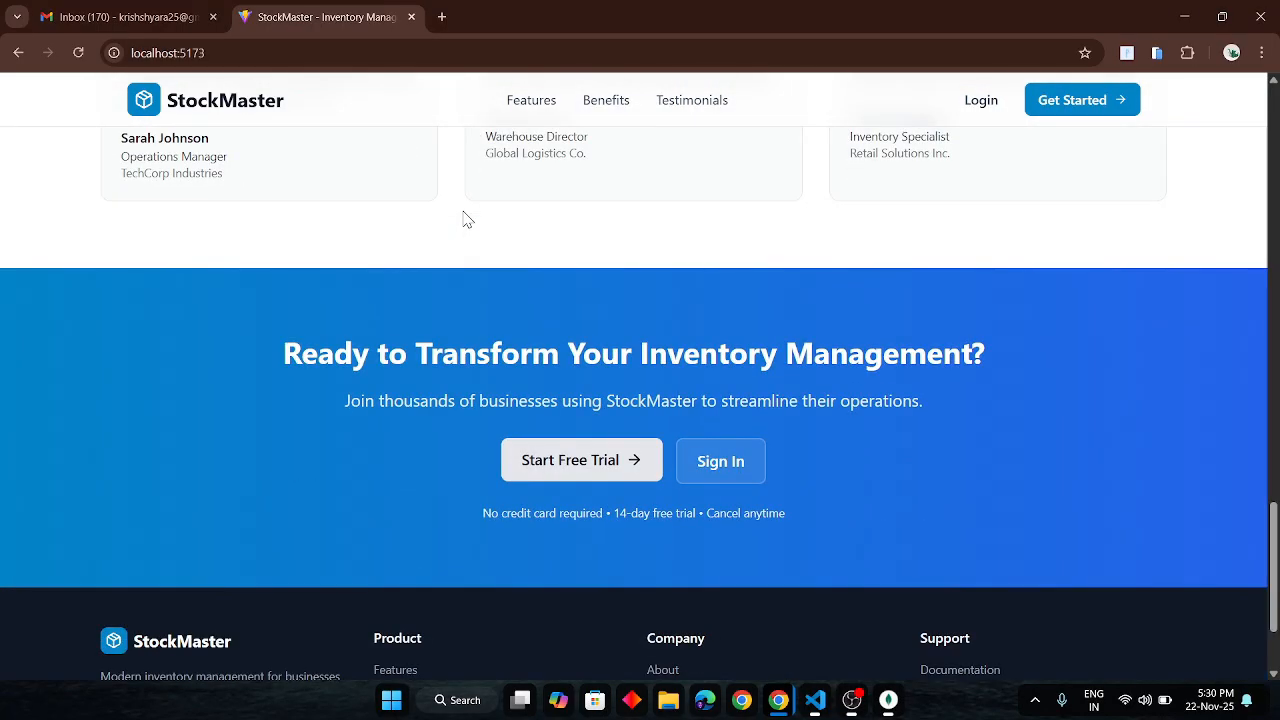
{"action": "scroll", "coordinate": [465, 218], "scroll_direction": "up", "scroll_amount": 10}
{"action": "scroll", "coordinate": [465, 218], "scroll_direction": "up", "scroll_amount": 10}
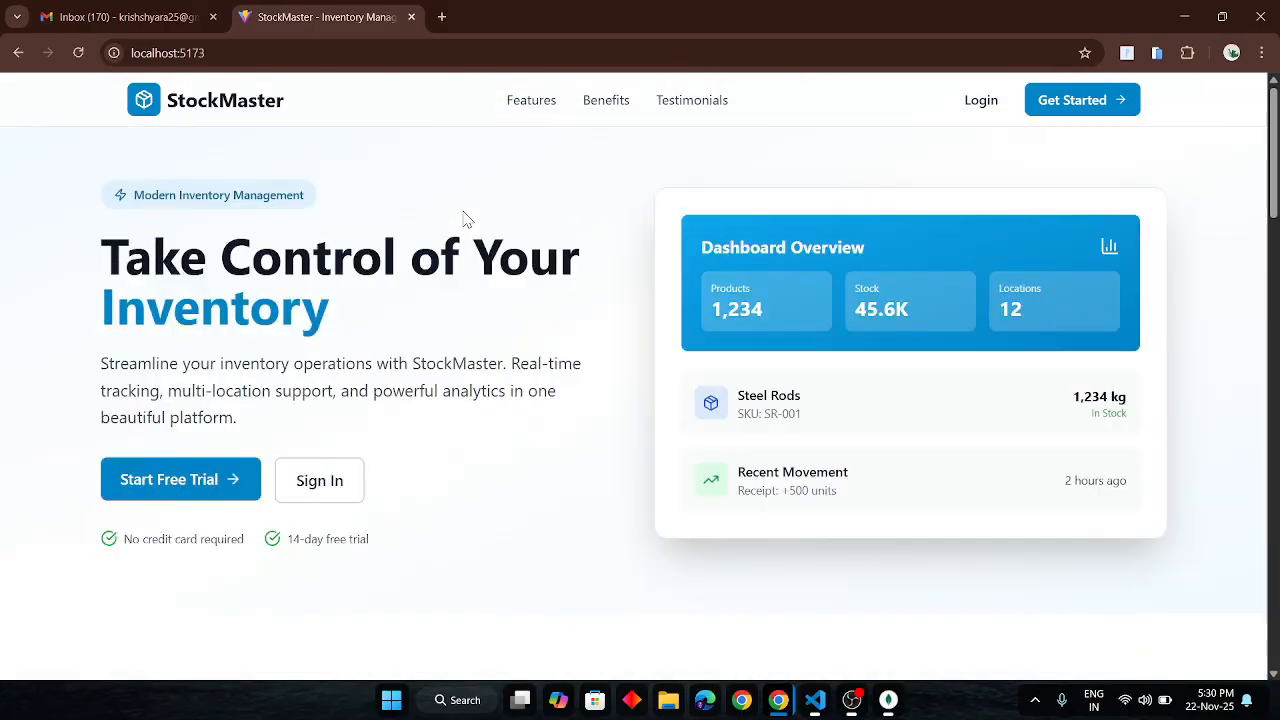
{"action": "left_click", "coordinate": [985, 115]}
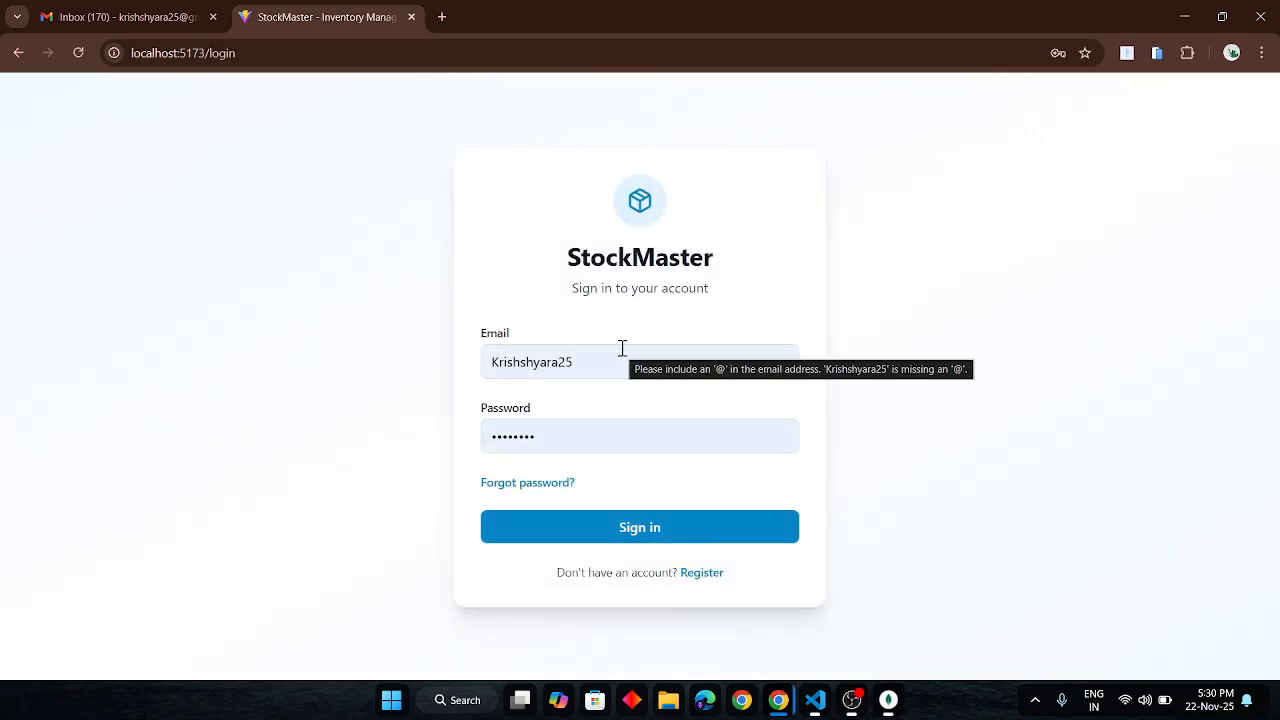
{"action": "left_click", "coordinate": [688, 578]}
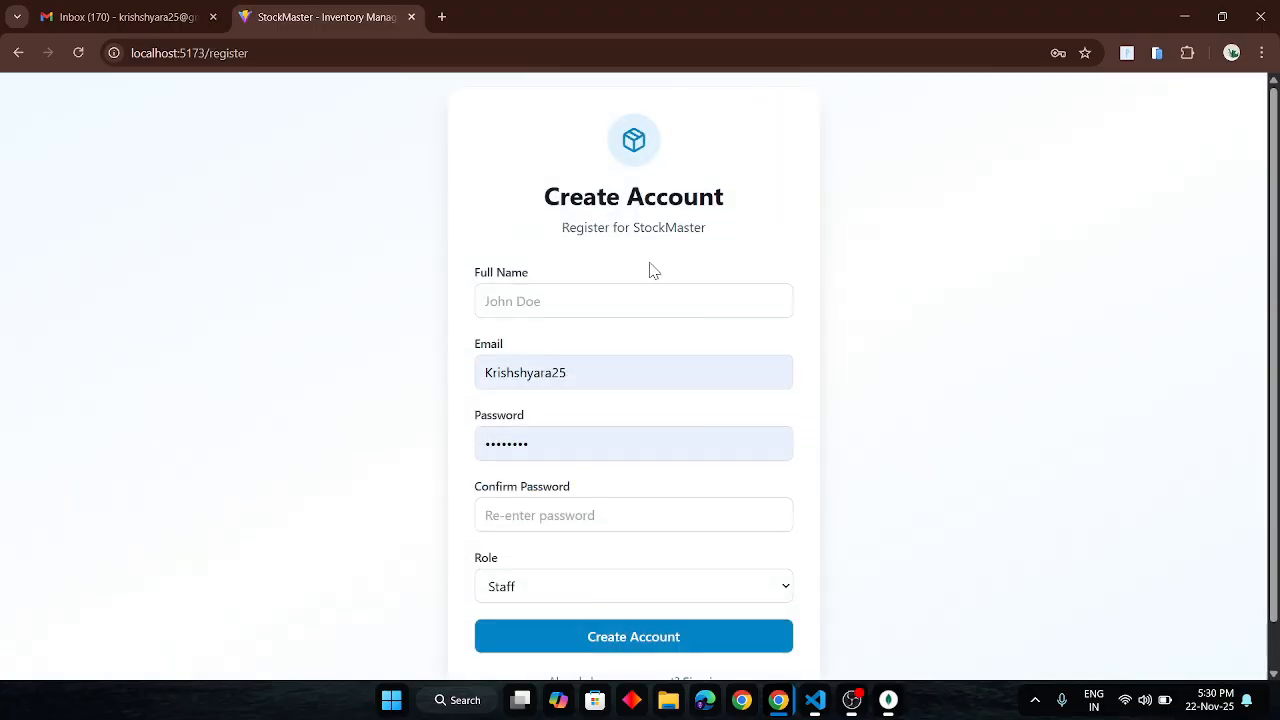
- Fill in the full name Admin, the account email, a password and its confirmation
{"action": "left_click", "coordinate": [580, 297]}
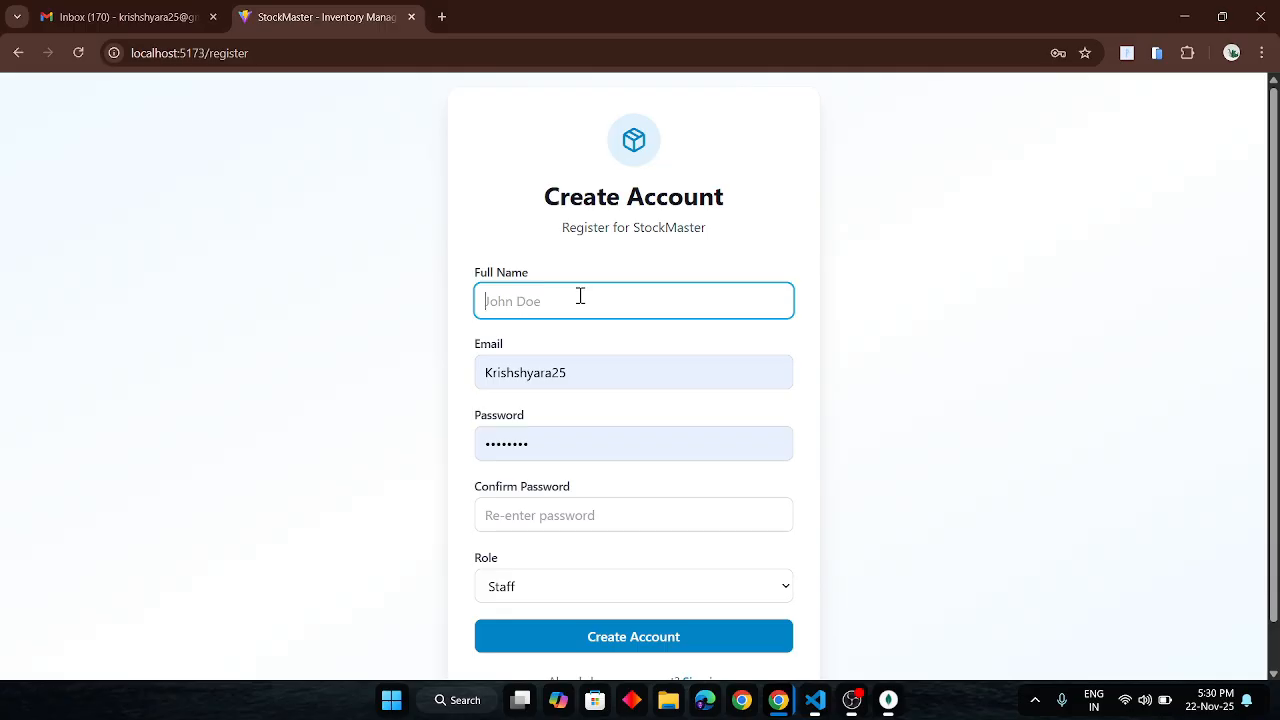
{"action": "type", "text": "admin"}
{"action": "left_click", "coordinate": [590, 378]}
{"action": "double_click", "coordinate": [578, 376]}
{"action": "key", "text": "Down"}
{"action": "key", "text": "Return"}
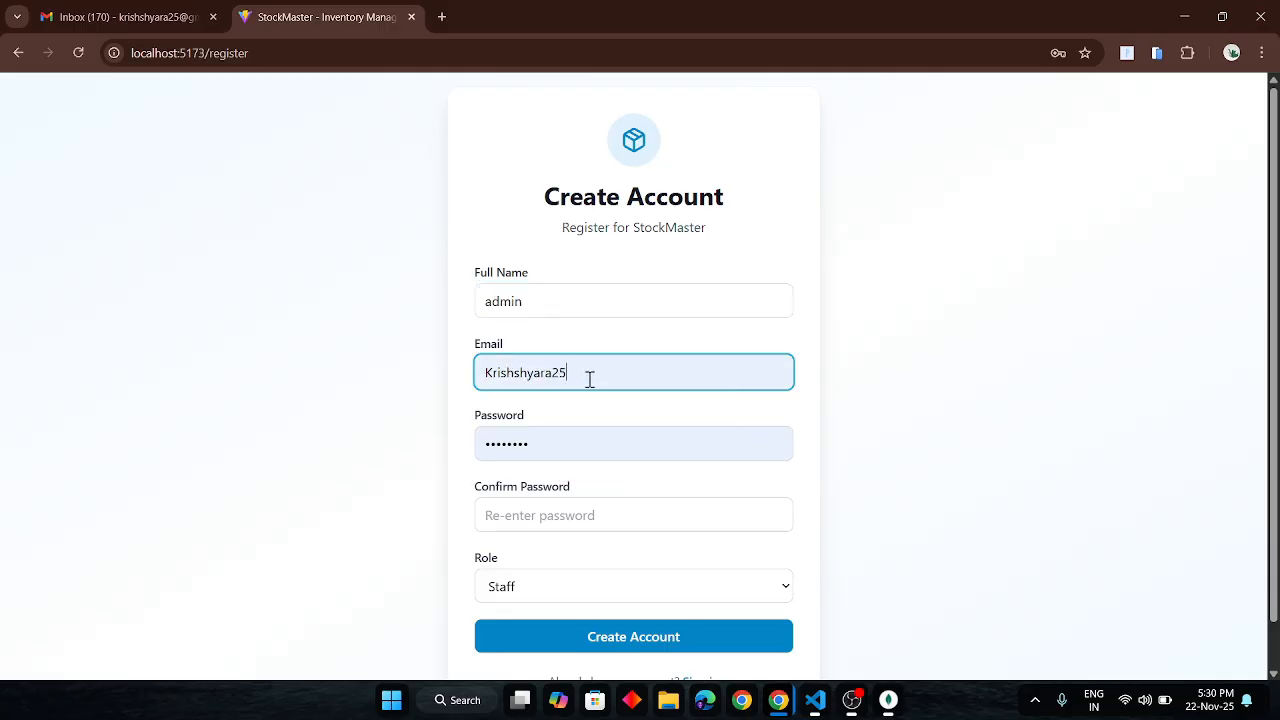
{"action": "left_click", "coordinate": [487, 372]}
{"action": "key", "text": "BackSpace"}
{"action": "type", "text": "k"}
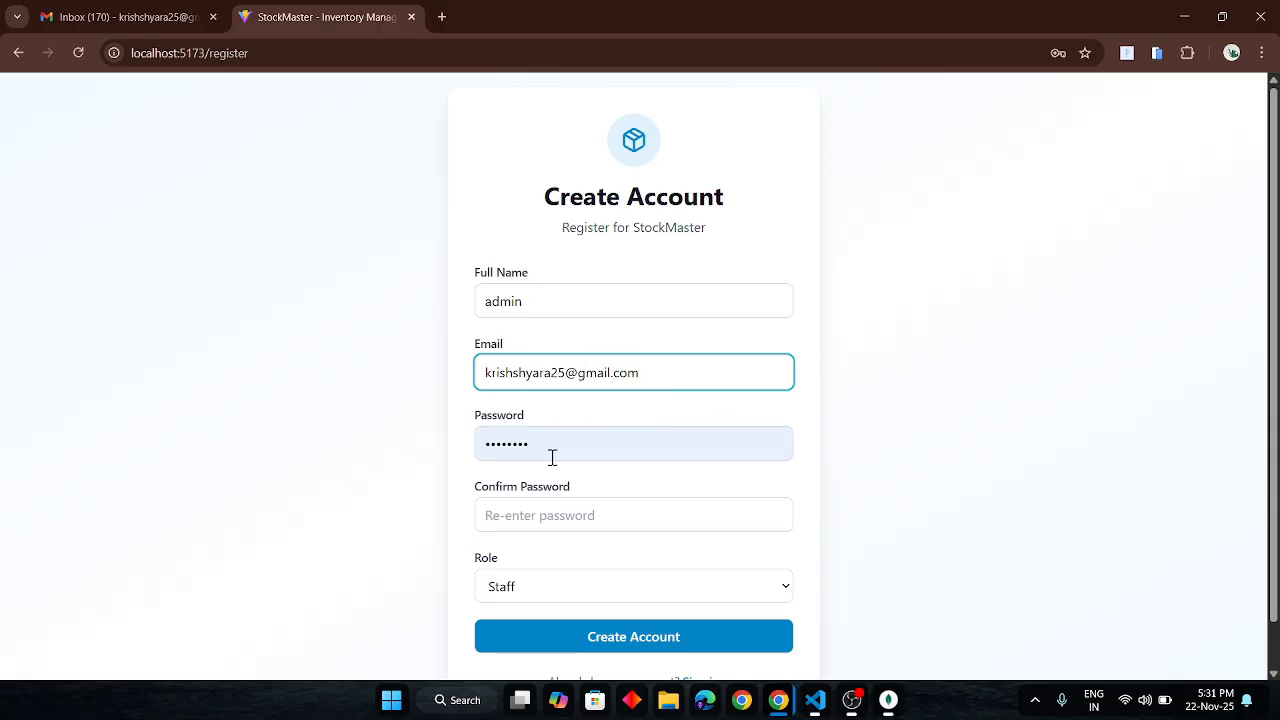
{"action": "double_click", "coordinate": [555, 448]}
{"action": "key", "text": "BackSpace"}
{"action": "type", "text": "••••••••"}
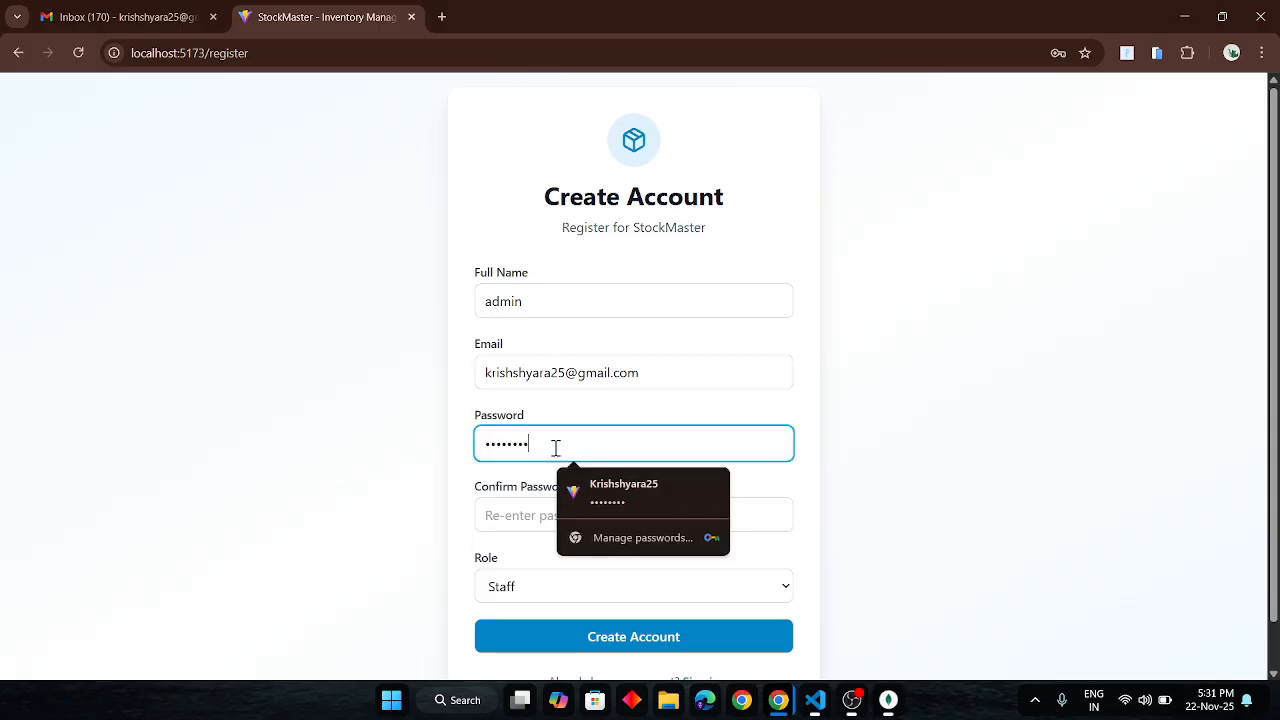
{"action": "type", "text": "•••••"}
{"action": "left_click", "coordinate": [520, 515]}
{"action": "type", "text": "•••••••••••"}
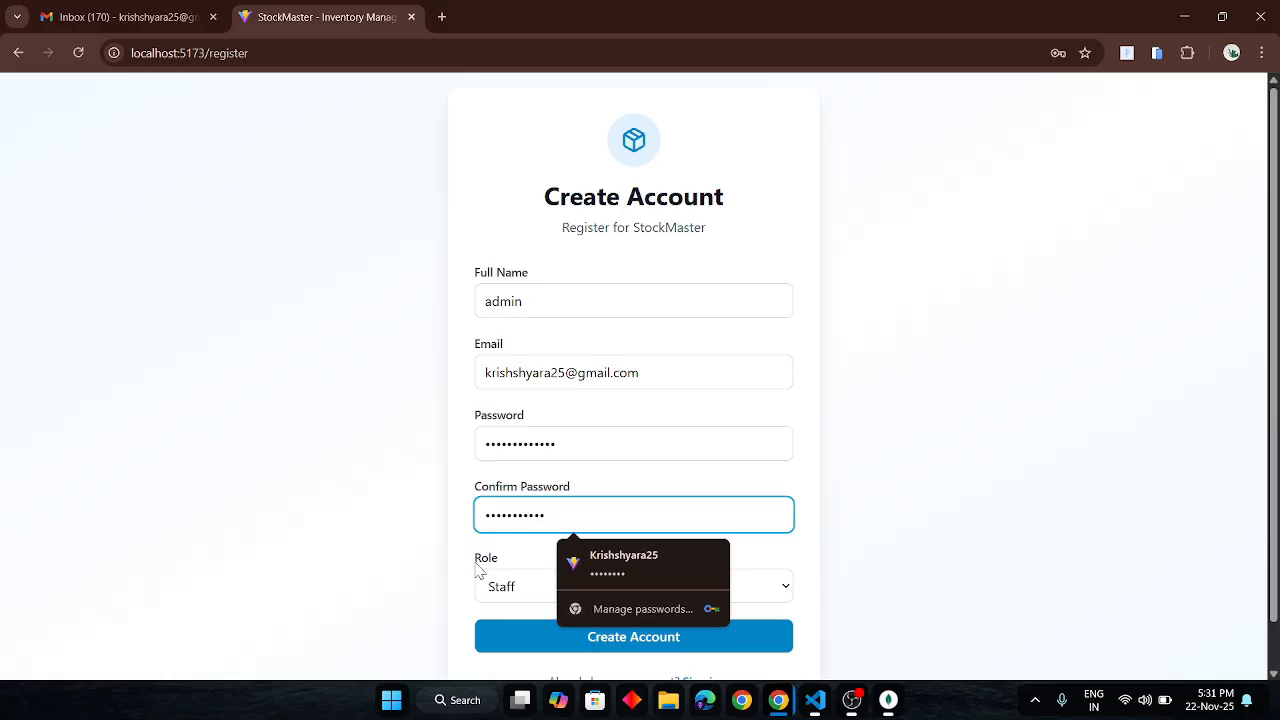
{"action": "left_click", "coordinate": [468, 572]}
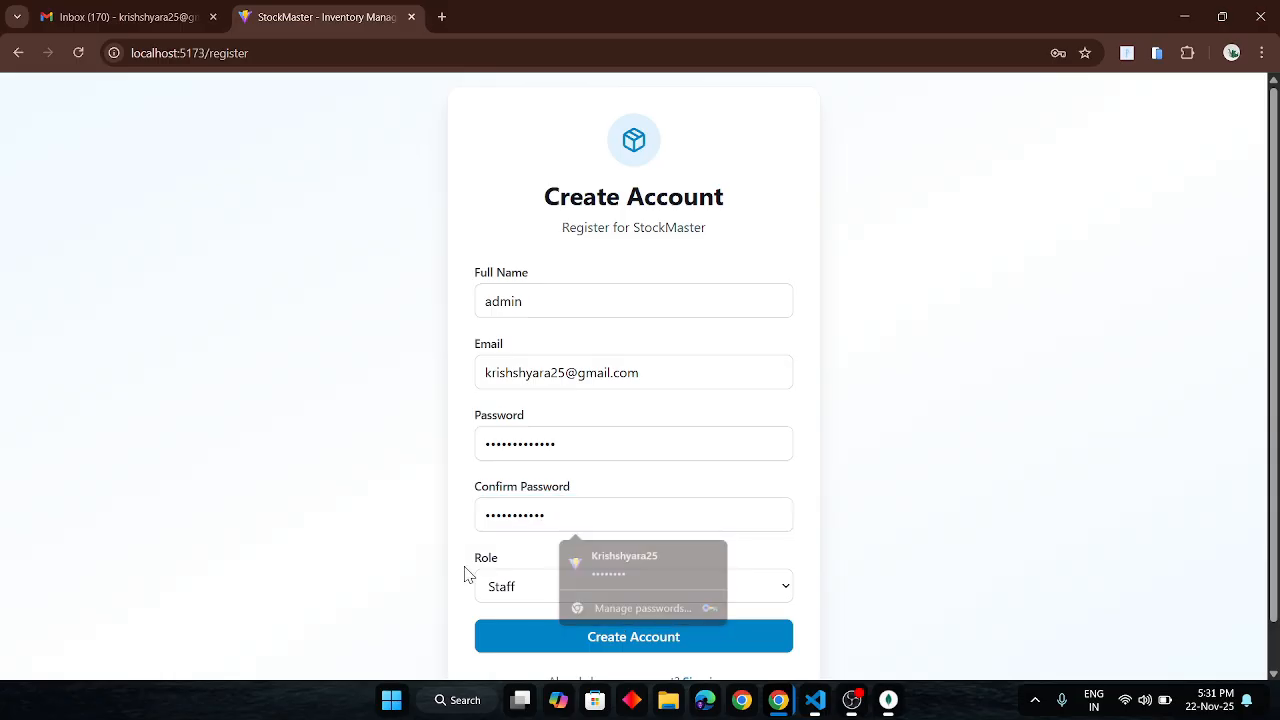
- Create the account with the Admin role after fixing the mismatched confirmation password
{"action": "left_click", "coordinate": [540, 590]}
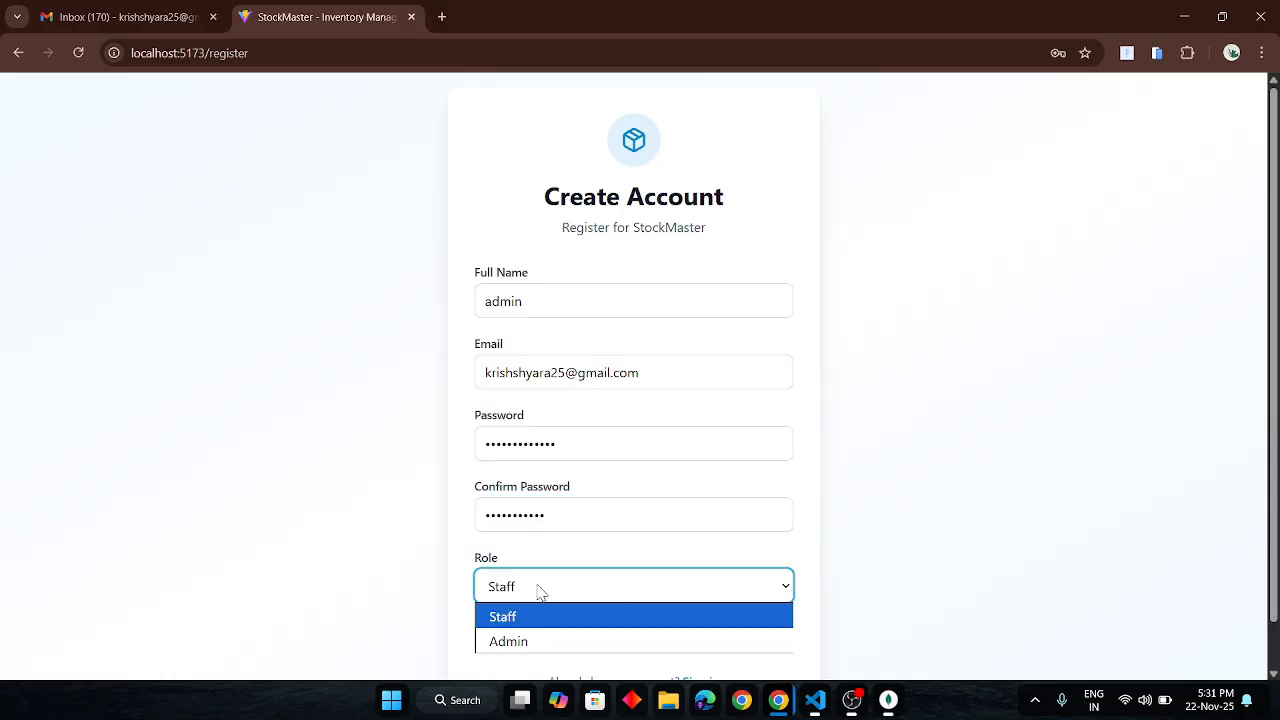
{"action": "left_click", "coordinate": [514, 641]}
{"action": "left_click", "coordinate": [613, 645]}
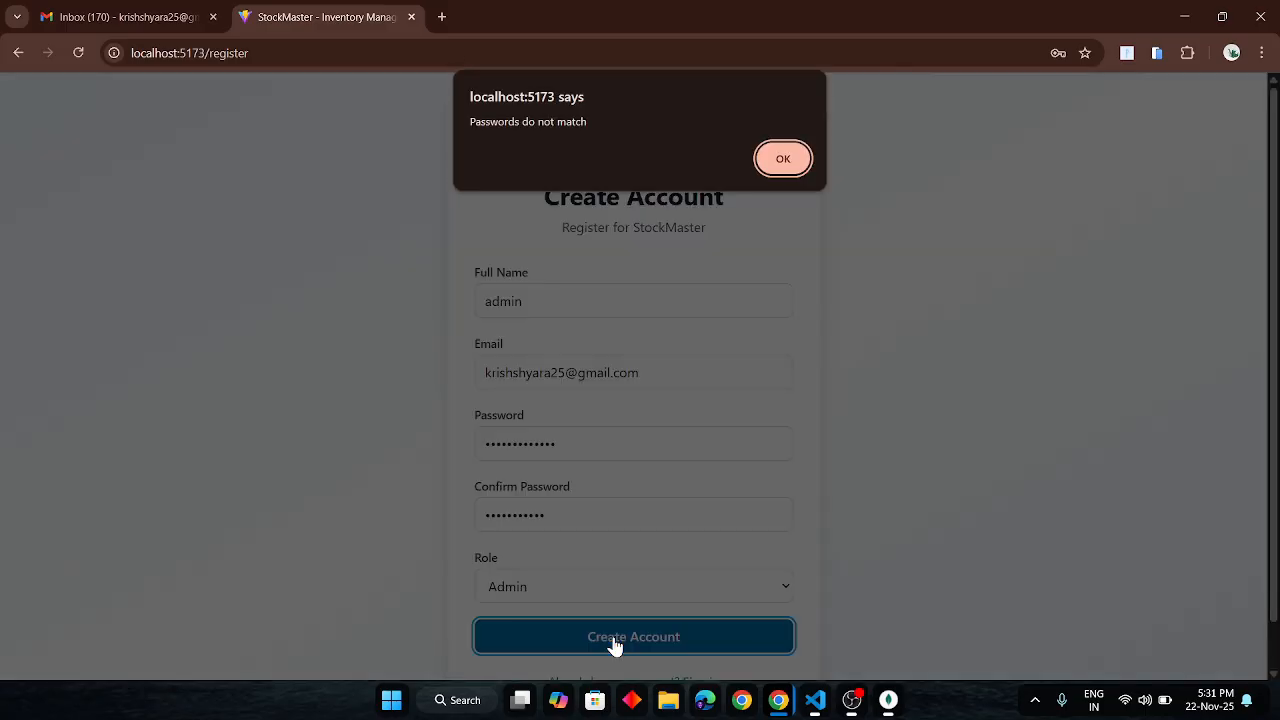
{"action": "left_click", "coordinate": [779, 156]}
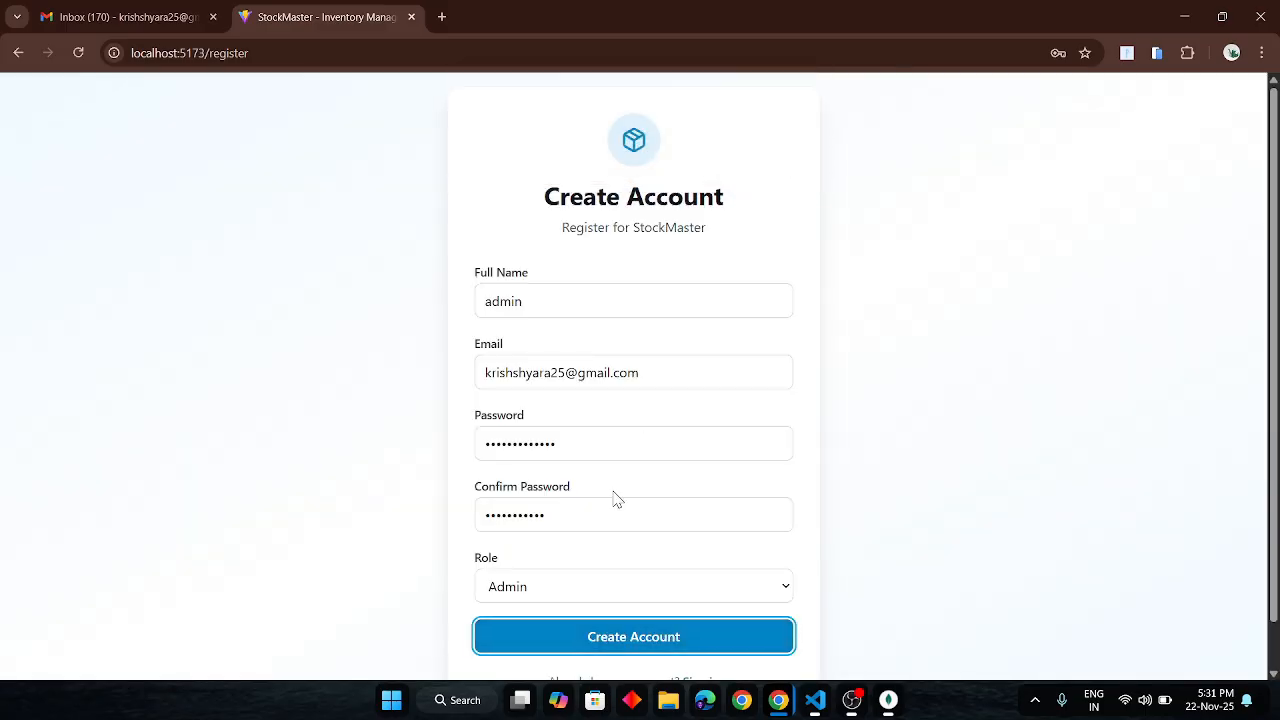
{"action": "left_click", "coordinate": [557, 518]}
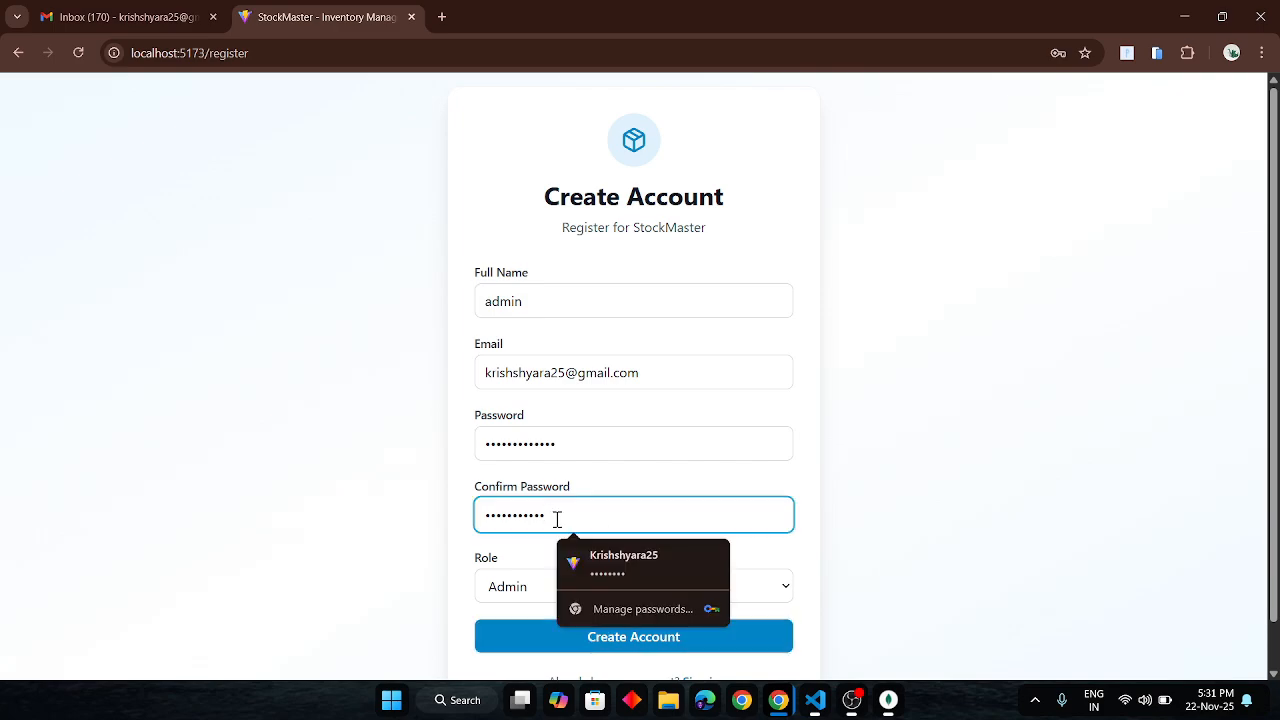
{"action": "key", "text": "BackSpace"}
{"action": "key", "text": "BackSpace"}
{"action": "key", "text": "BackSpace"}
{"action": "key", "text": "BackSpace"}
{"action": "key", "text": "BackSpace"}
{"action": "key", "text": "BackSpace"}
{"action": "key", "text": "BackSpace"}
{"action": "key", "text": "BackSpace"}
{"action": "key", "text": "BackSpace"}
{"action": "key", "text": "BackSpace"}
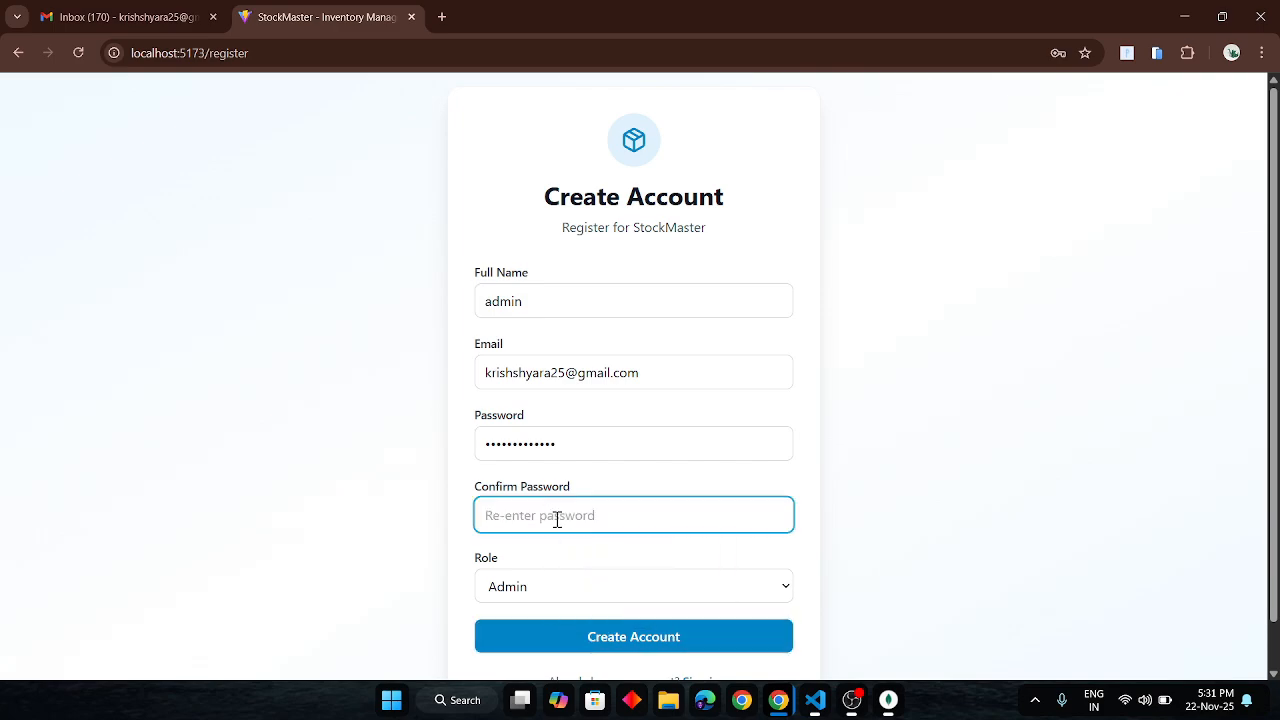
{"action": "type", "text": "••••••"}
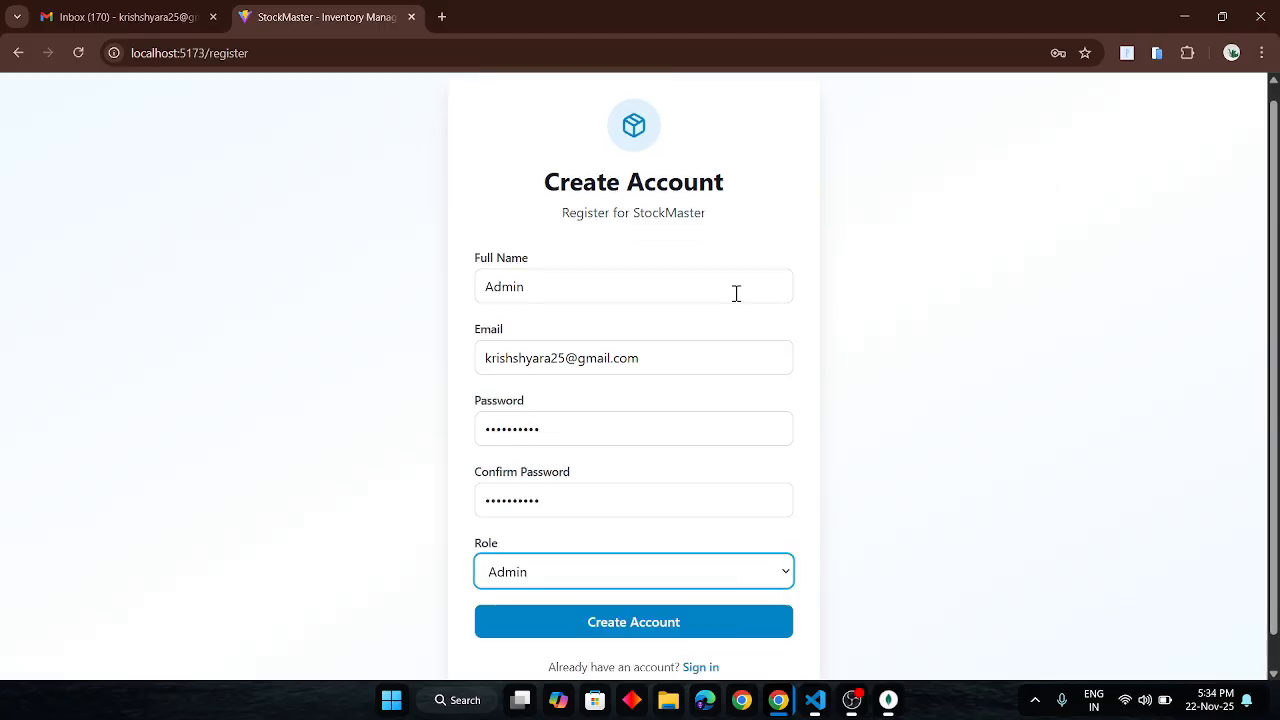
{"action": "left_click", "coordinate": [587, 618]}
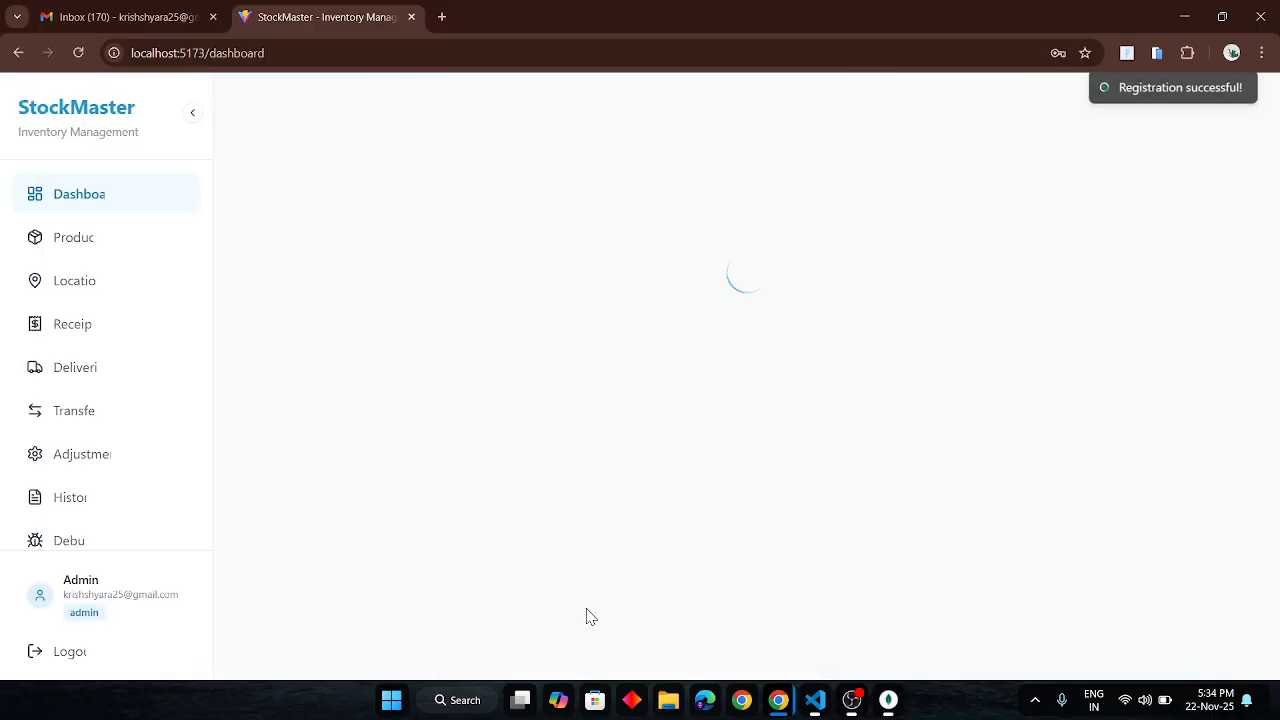
{"action": "left_click_drag", "start_coordinate": [1083, 114], "coordinate": [1186, 104]}
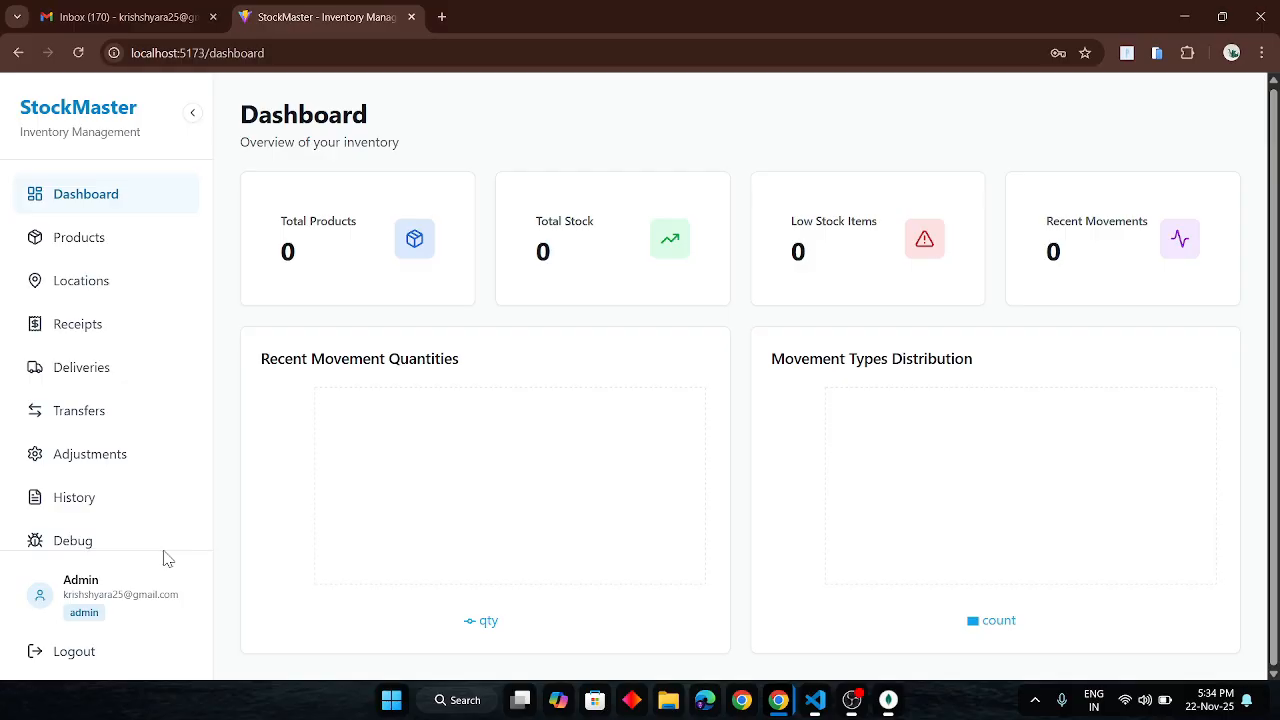
{"action": "key", "text": "alt+Tab"}
{"action": "key", "text": "alt+Tab"}
{"action": "key", "text": "alt+Tab"}
{"action": "key", "text": "alt+Tab"}
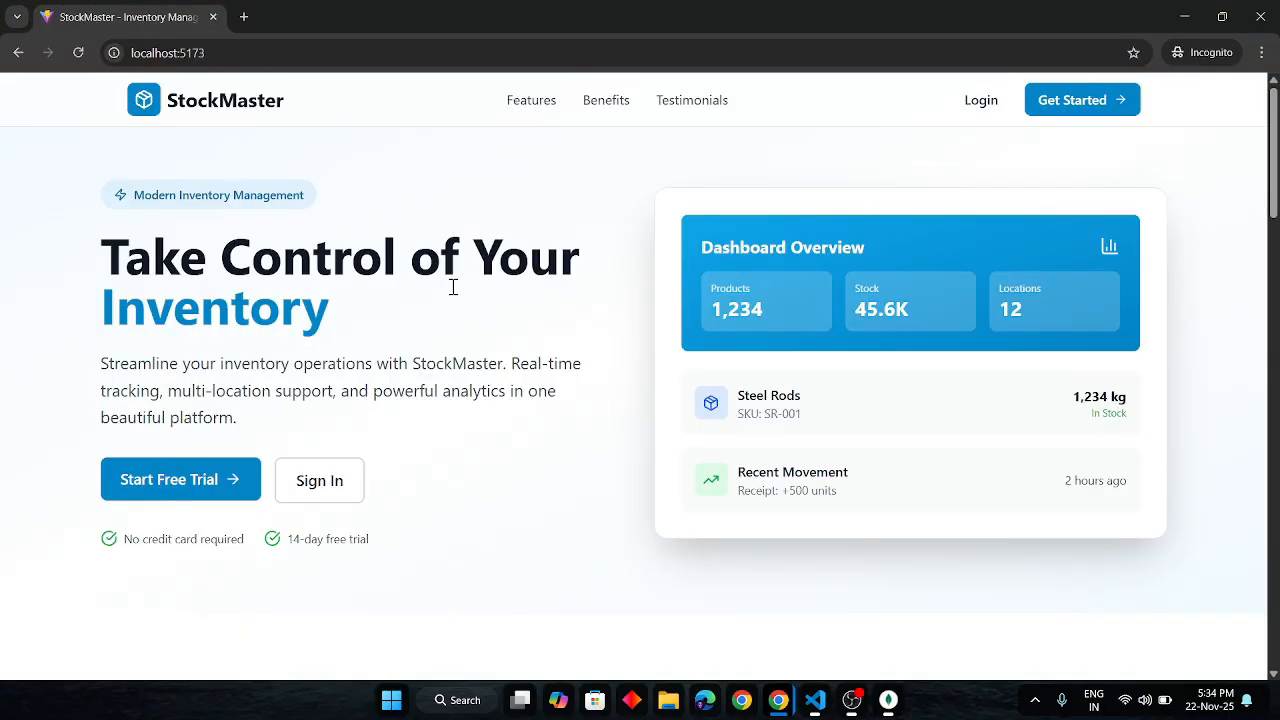
- Sign in as the staff user with their email and password, then return to the Admin window
{"action": "left_click", "coordinate": [1071, 100]}
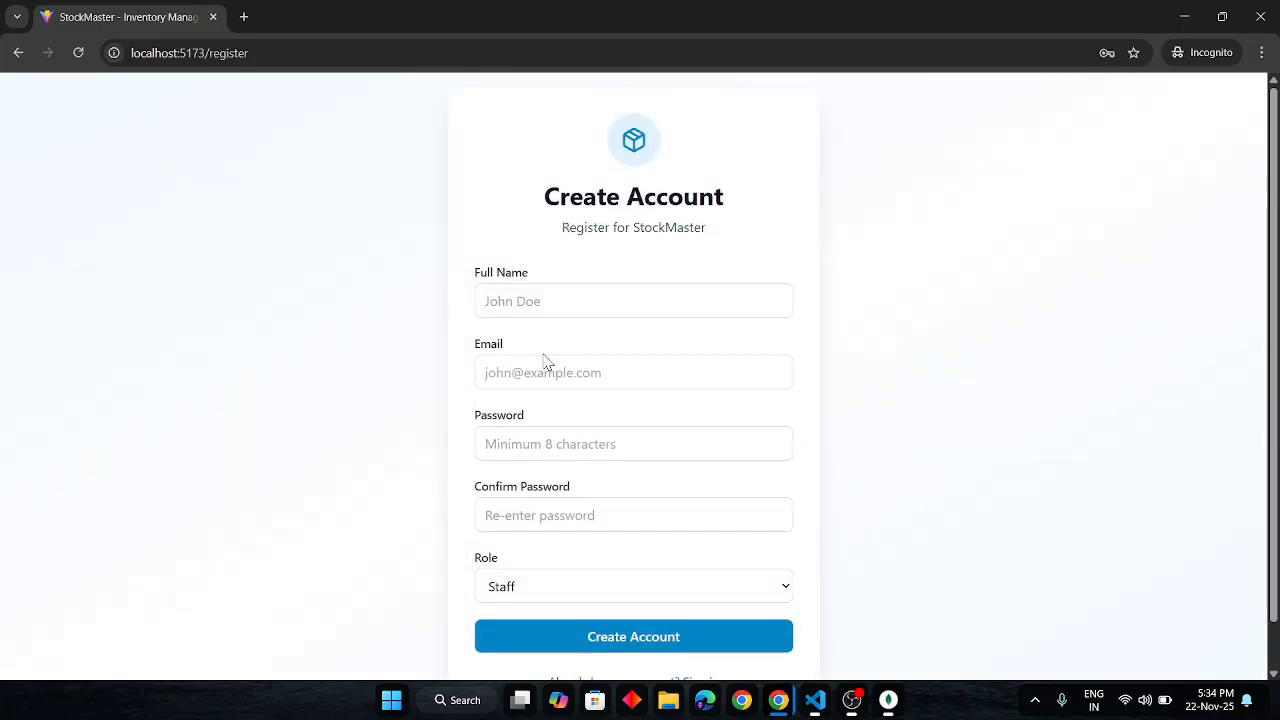
{"action": "scroll", "coordinate": [660, 612], "scroll_direction": "down", "scroll_amount": 1}
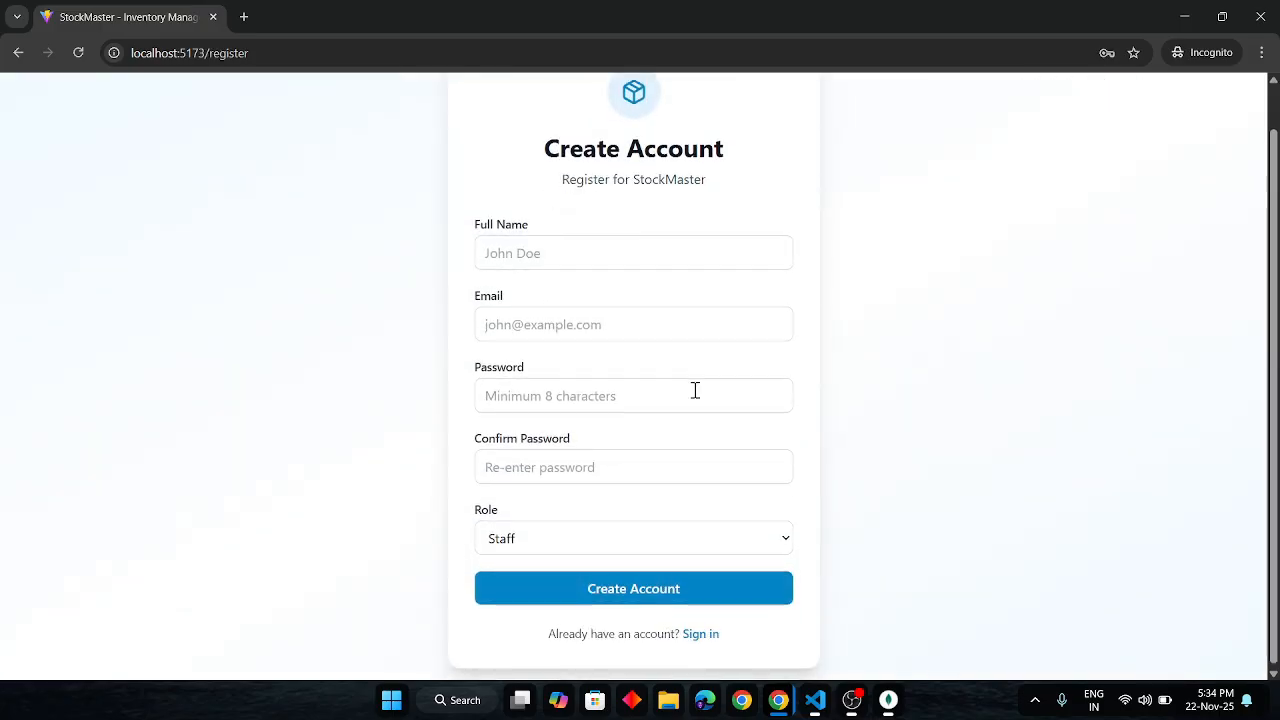
{"action": "scroll", "coordinate": [692, 387], "scroll_direction": "up", "scroll_amount": 1}
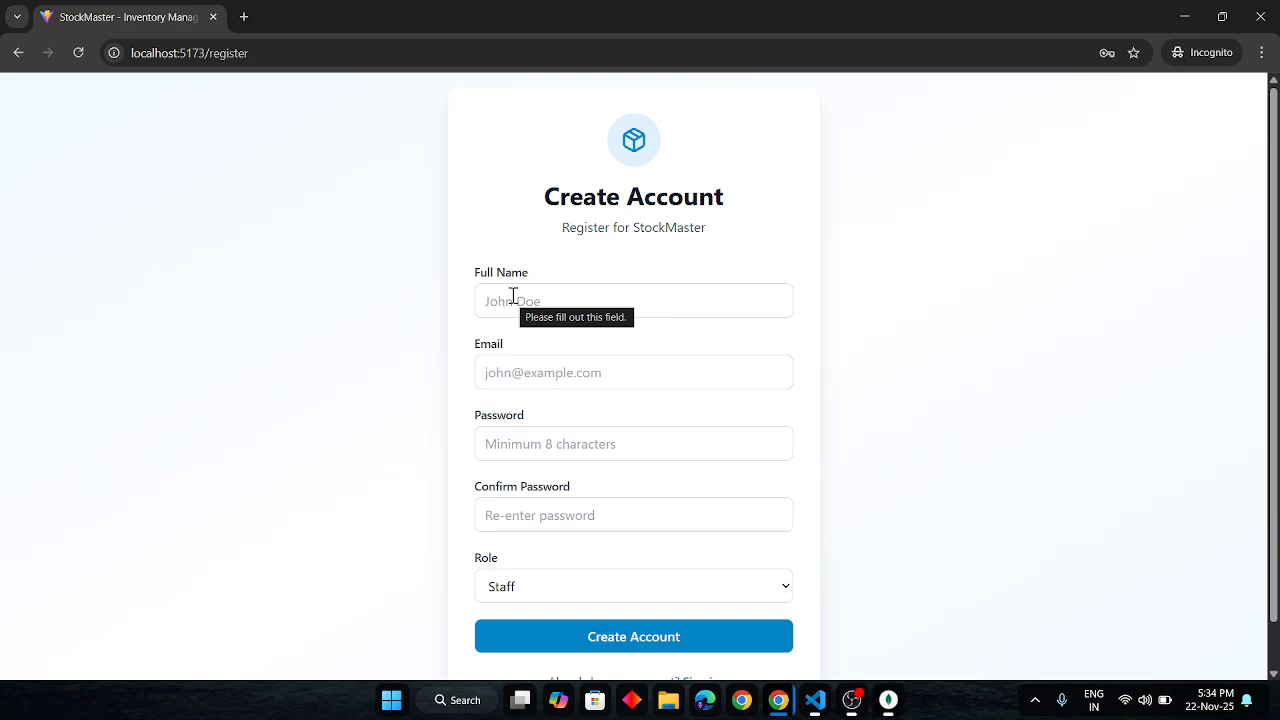
{"action": "scroll", "coordinate": [531, 335], "scroll_direction": "down", "scroll_amount": 1}
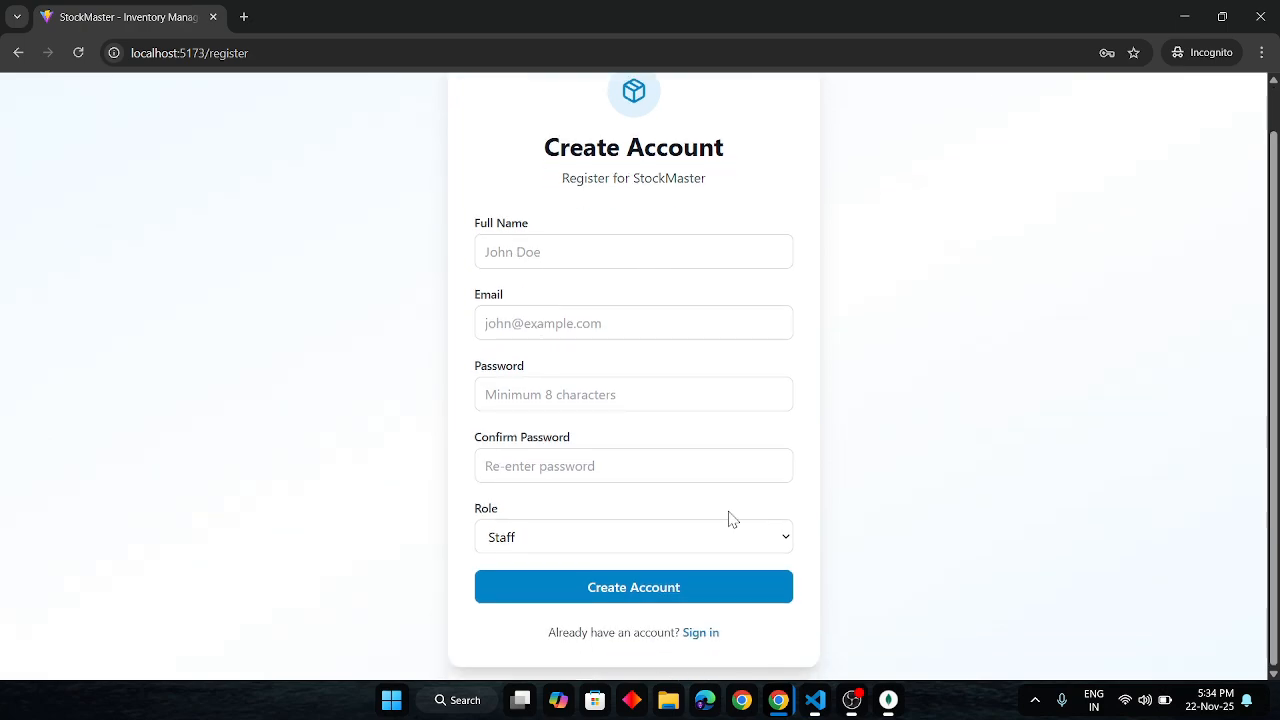
{"action": "left_click", "coordinate": [699, 634]}
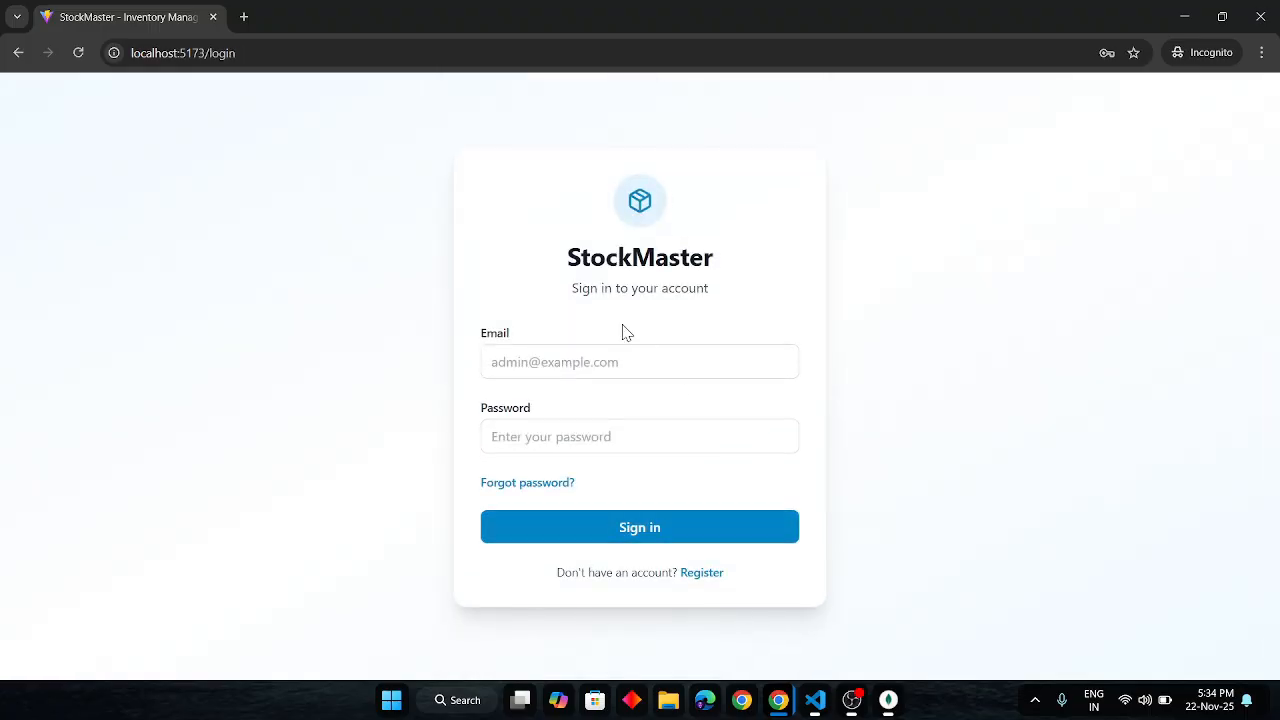
{"action": "left_click", "coordinate": [516, 365]}
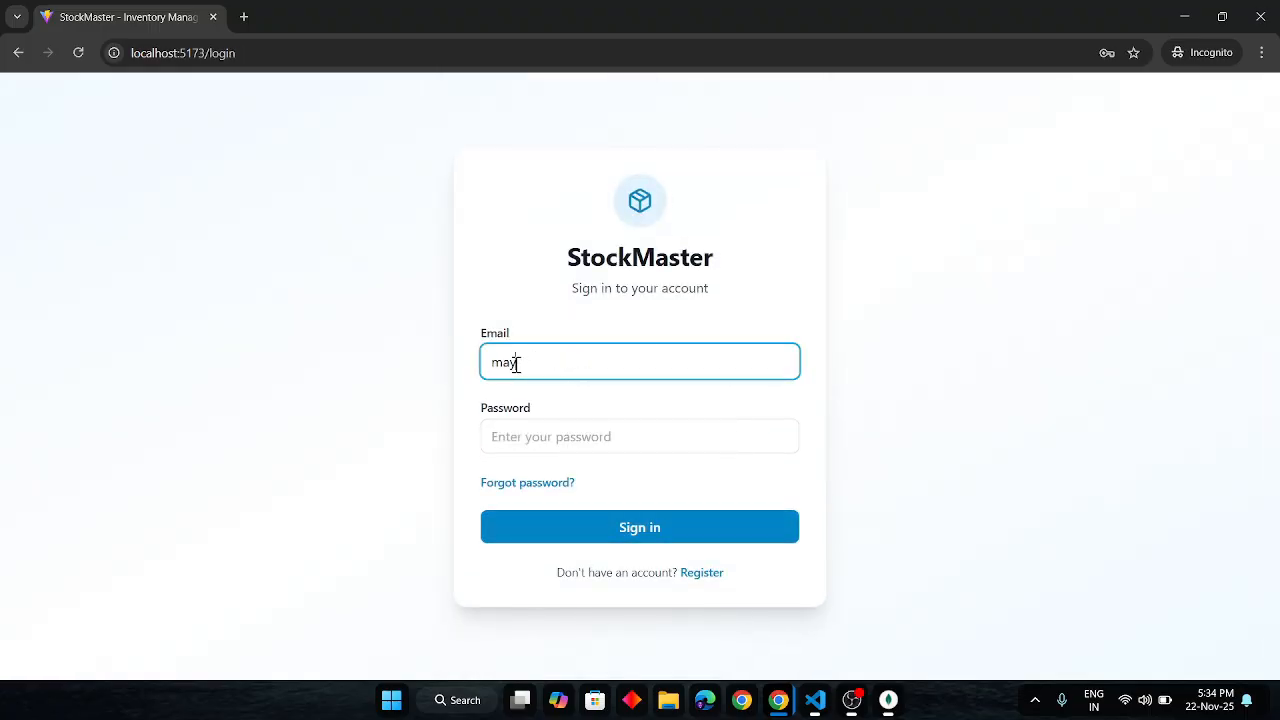
{"action": "left_click", "coordinate": [517, 437]}
{"action": "type", "text": "••••••••••"}
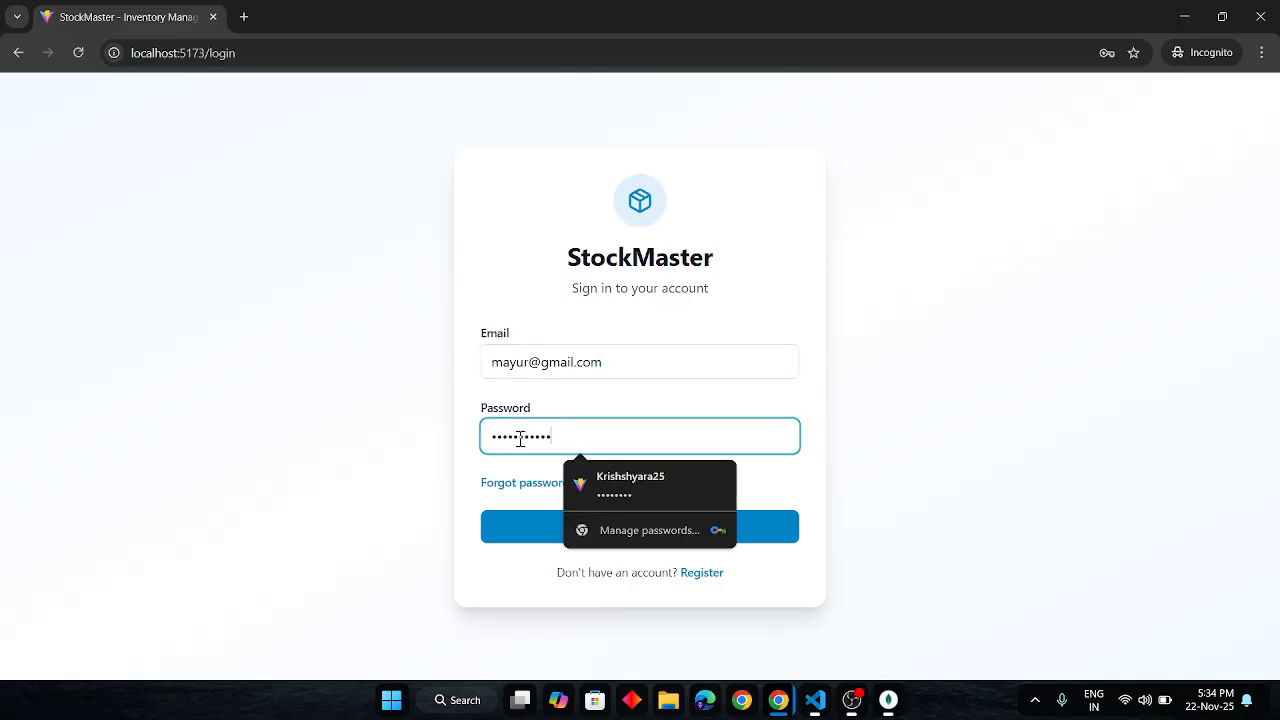
{"action": "key", "text": "Return"}
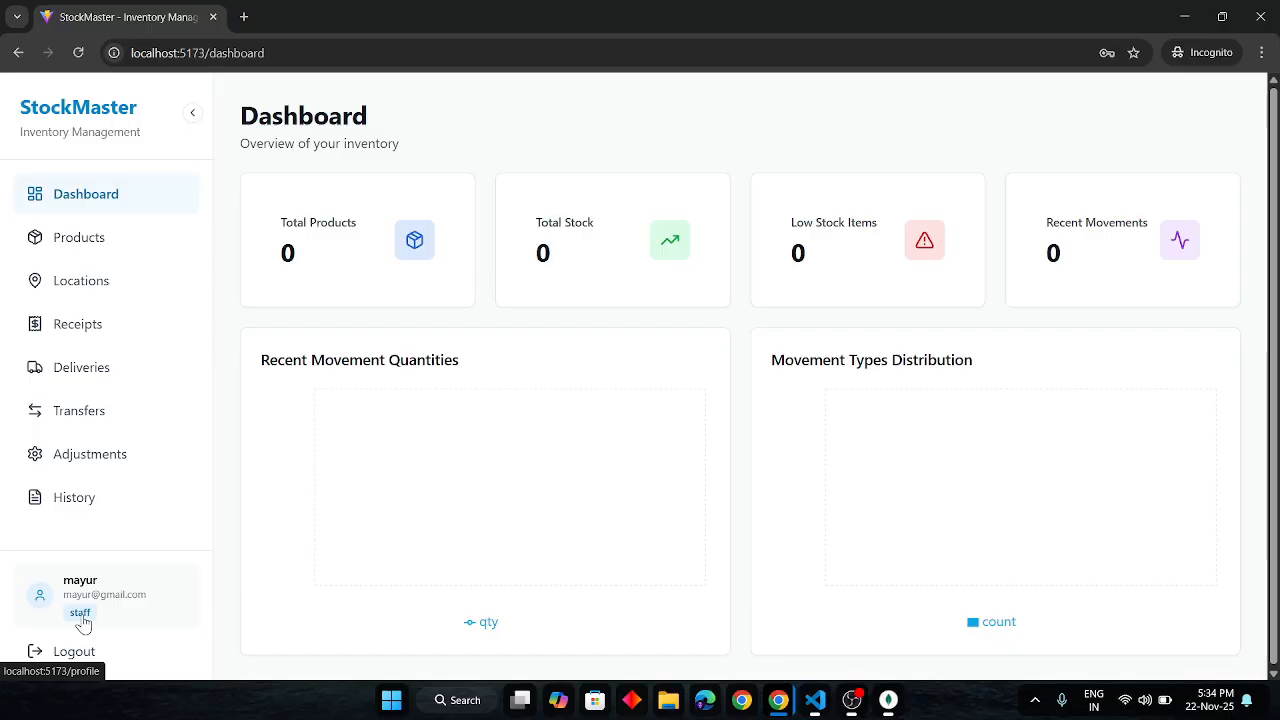
{"action": "key", "text": "alt+Tab"}
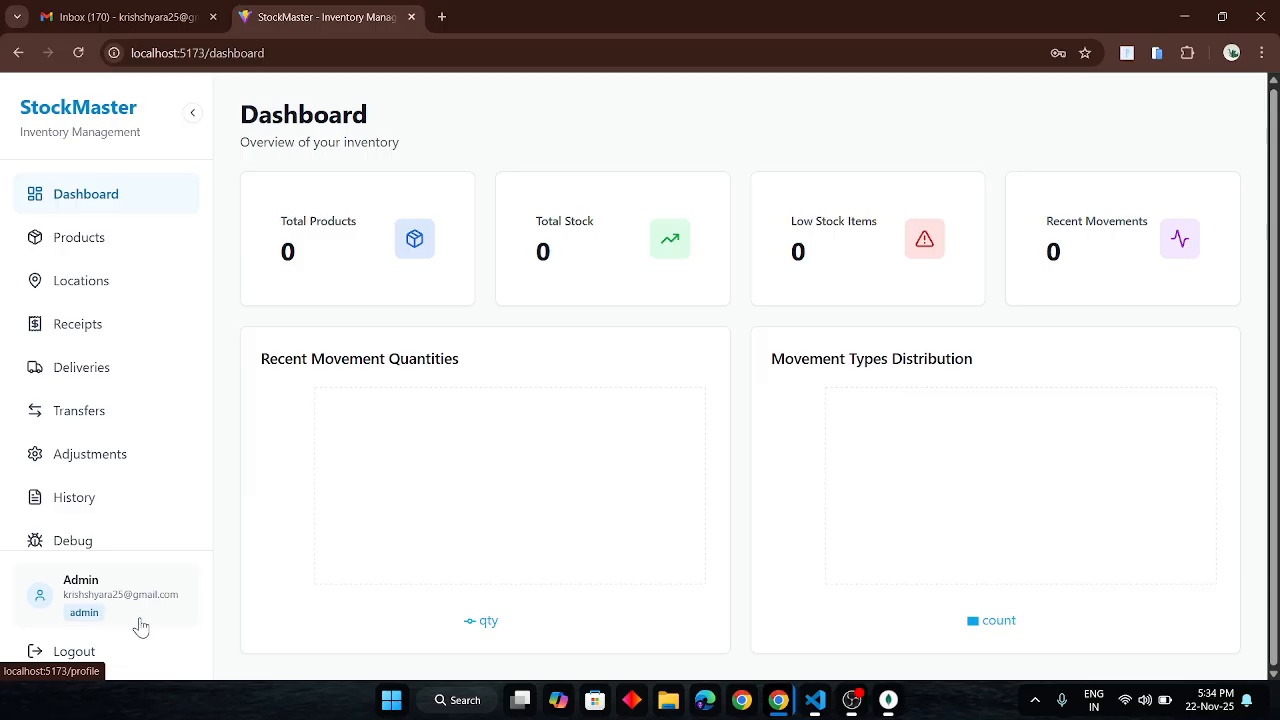
- Log out and send a password-reset OTP to the admin account's saved email
{"action": "left_click", "coordinate": [86, 650]}
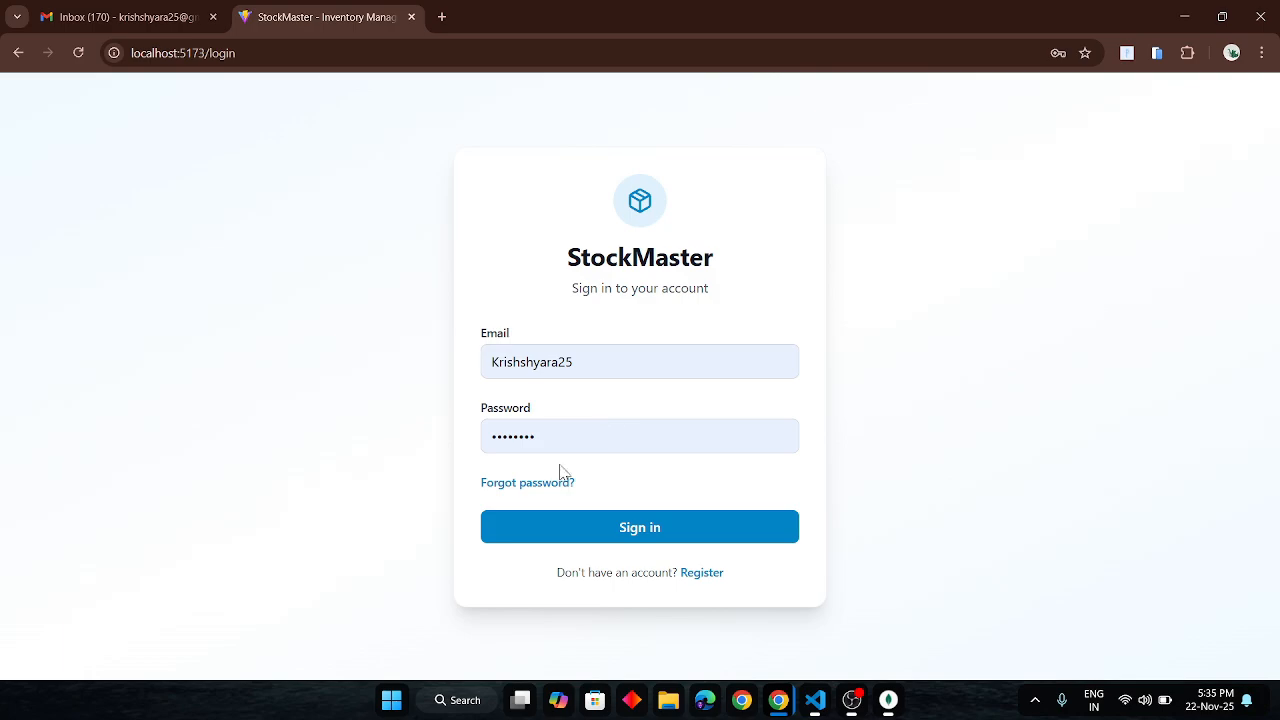
{"action": "left_click", "coordinate": [535, 490]}
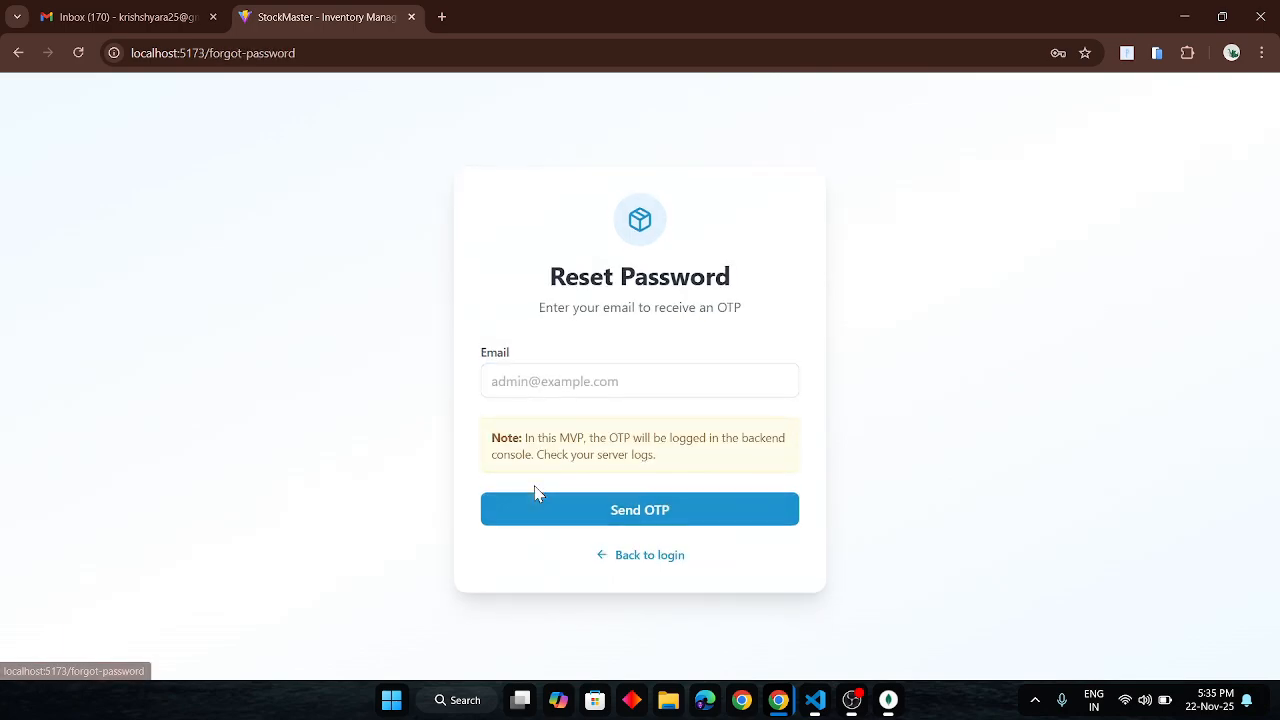
{"action": "left_click", "coordinate": [546, 382]}
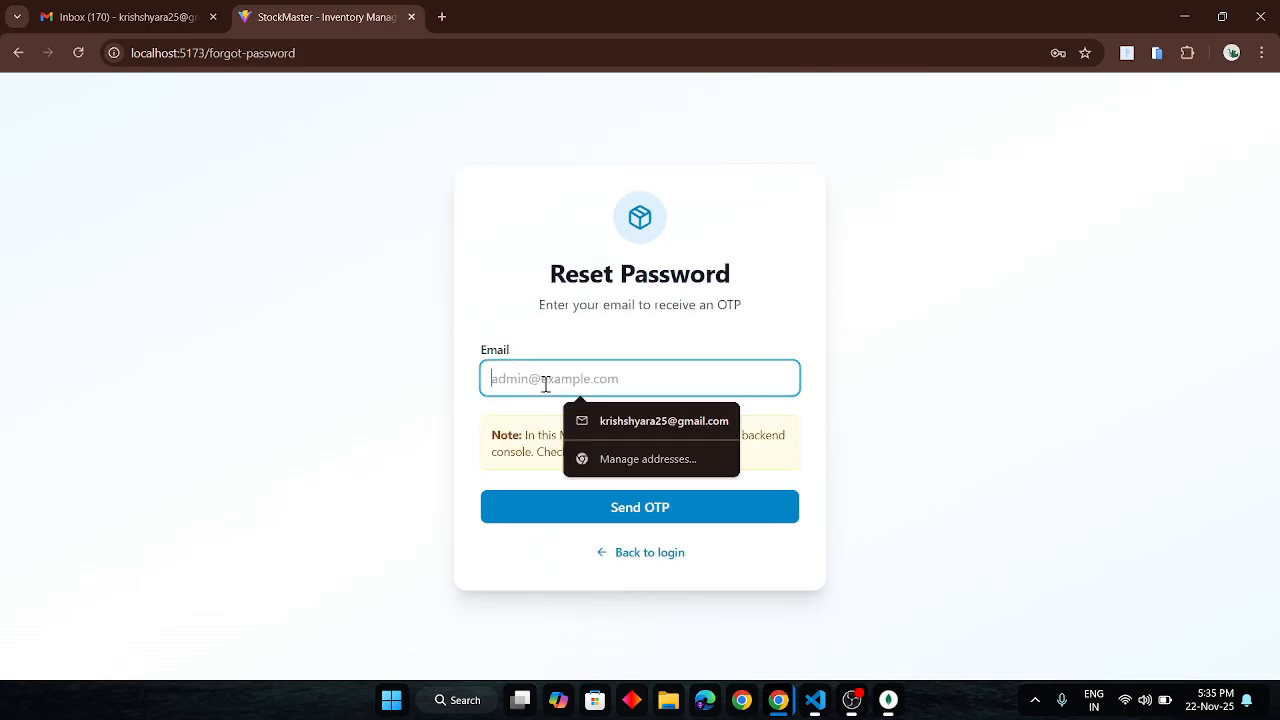
{"action": "left_click", "coordinate": [636, 420]}
{"action": "left_click", "coordinate": [613, 508]}
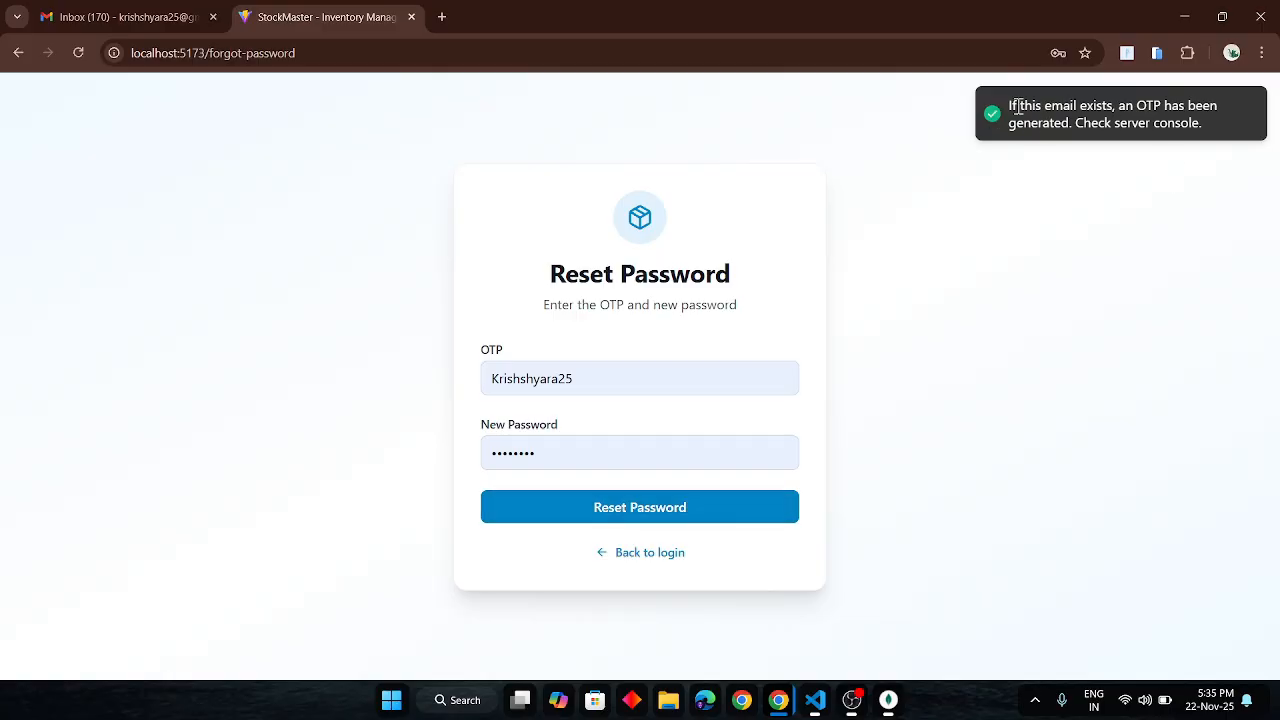
{"action": "left_click", "coordinate": [126, 12]}
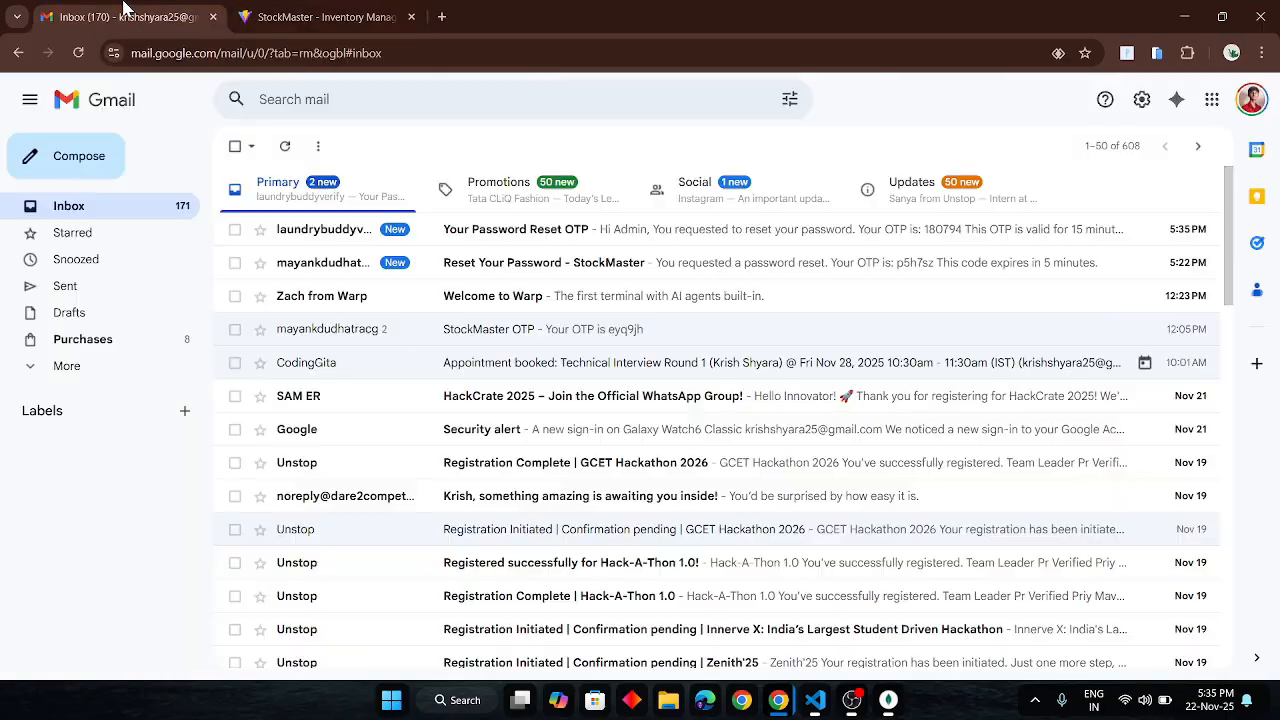
- Open the 'Your Password Reset OTP' email and copy its one-time code
{"action": "left_click", "coordinate": [705, 240]}
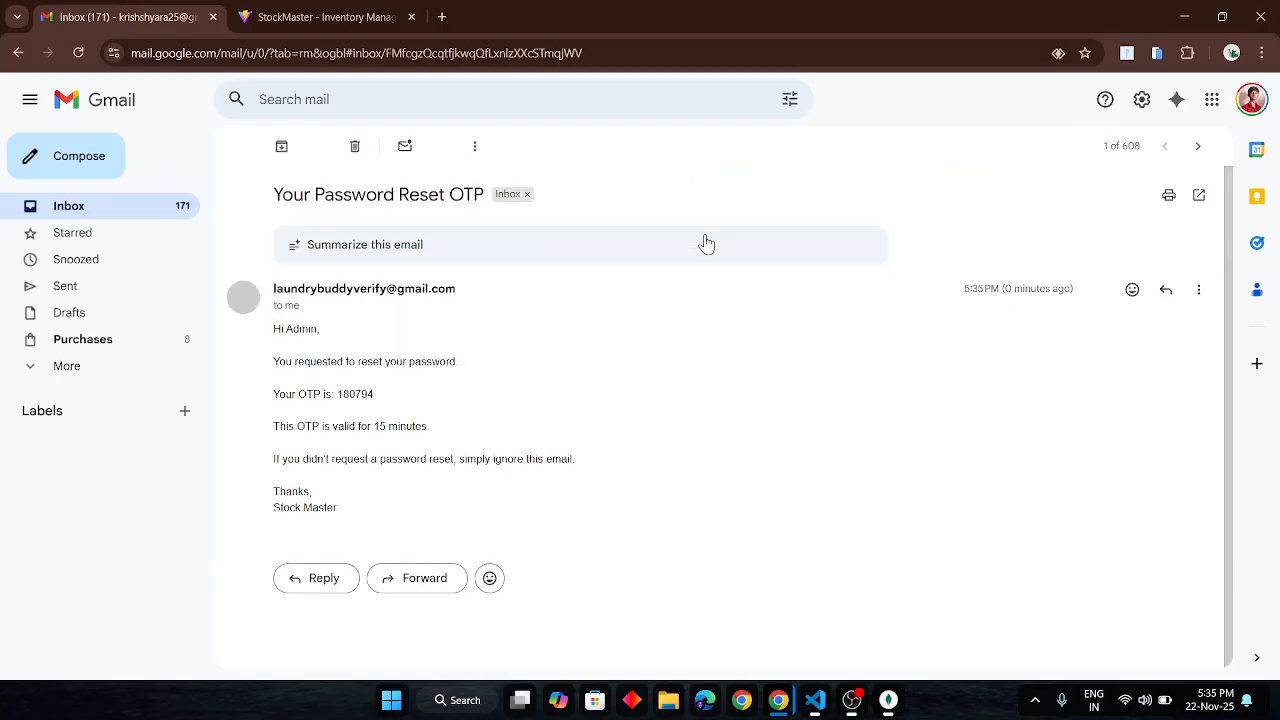
{"action": "double_click", "coordinate": [352, 393]}
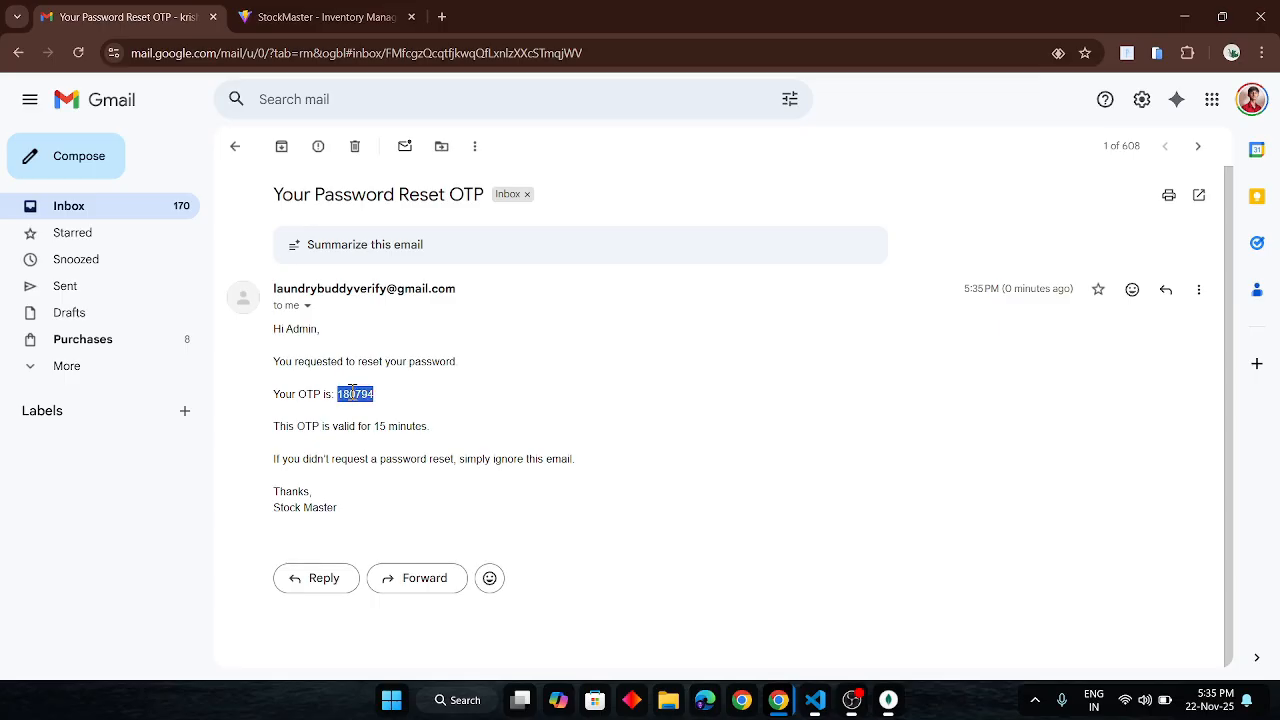
{"action": "key", "text": "ctrl+c"}
- Reset the password using the pasted OTP and a new password
{"action": "left_click", "coordinate": [320, 17]}
{"action": "double_click", "coordinate": [571, 378]}
{"action": "key", "text": "ctrl+v"}
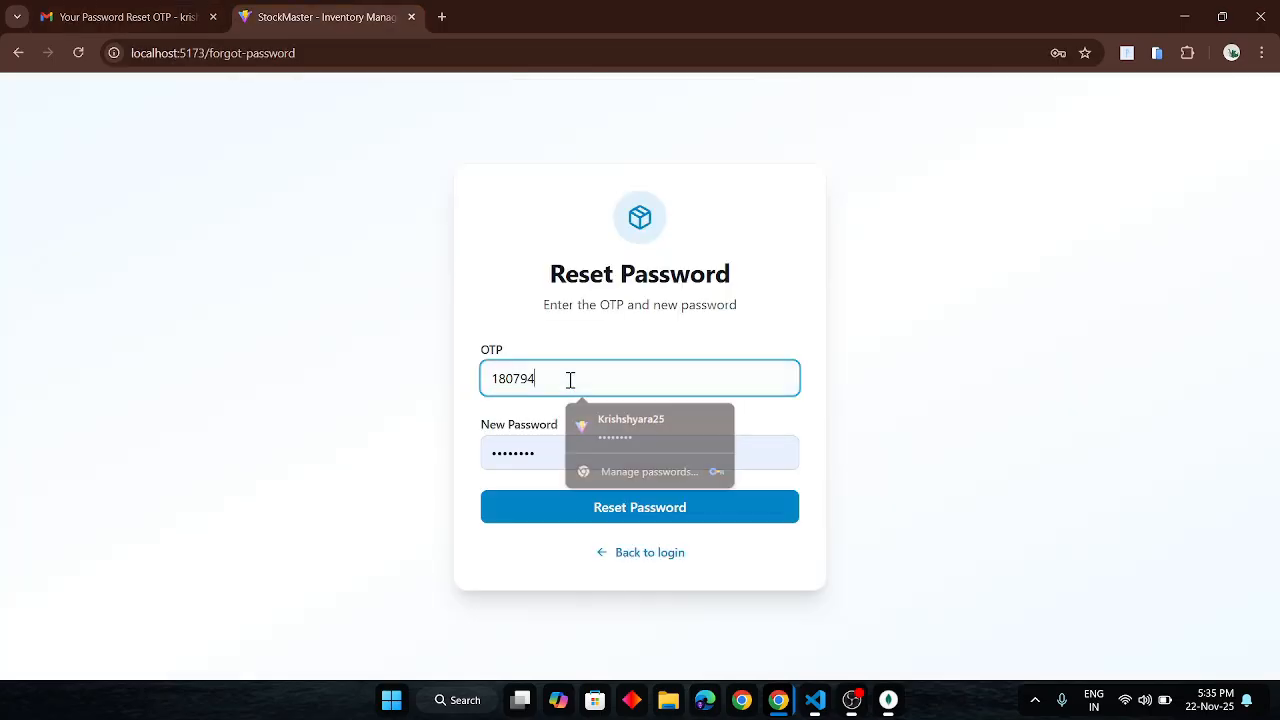
{"action": "double_click", "coordinate": [541, 455]}
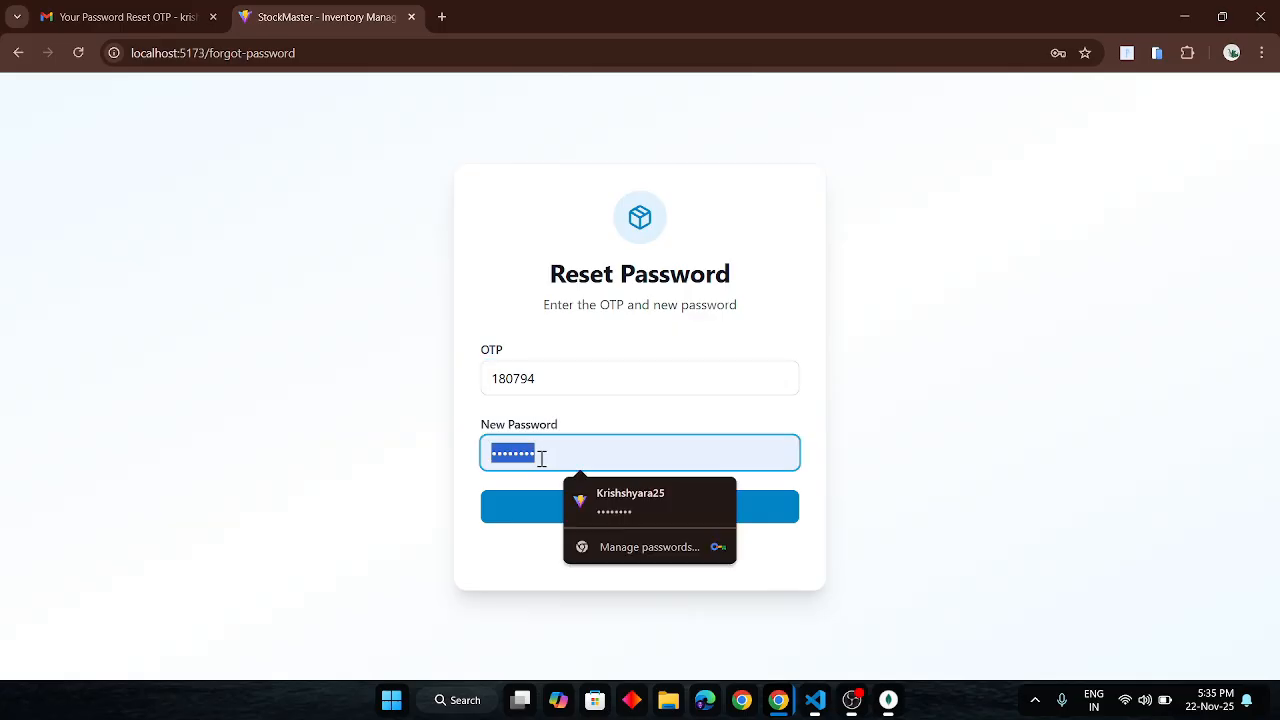
{"action": "type", "text": "•••••••••••"}
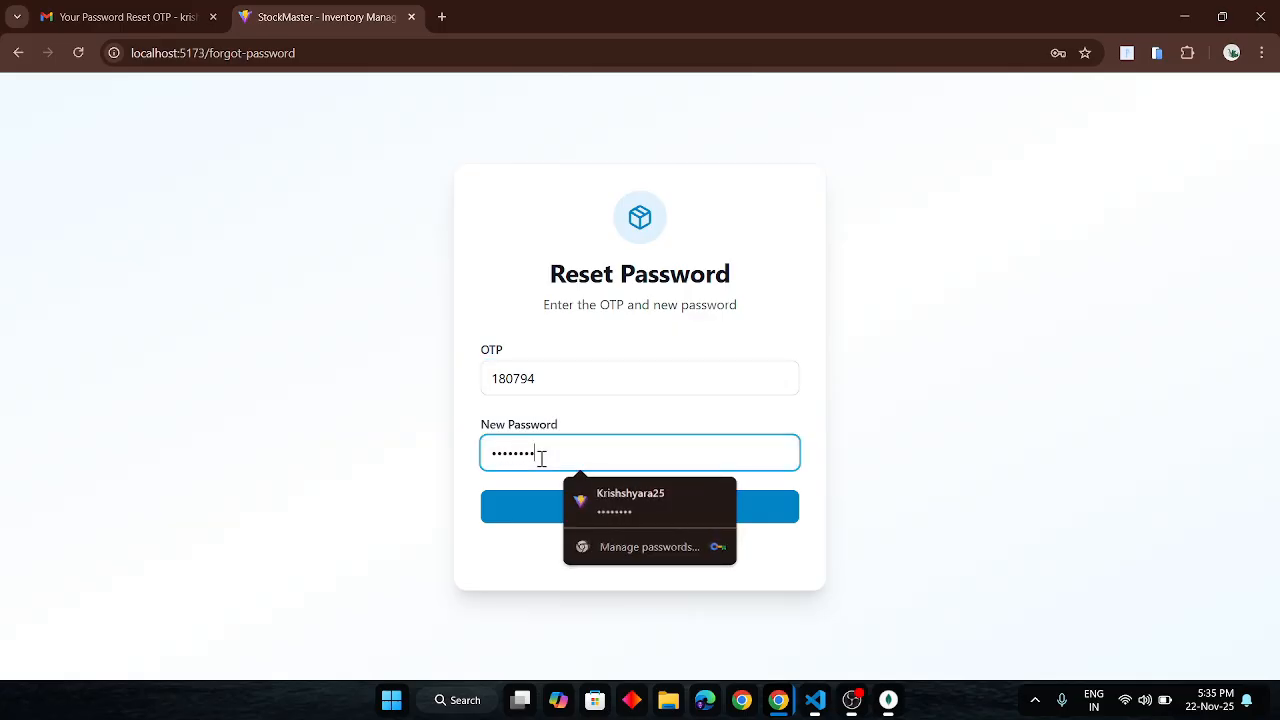
{"action": "left_click", "coordinate": [522, 505]}
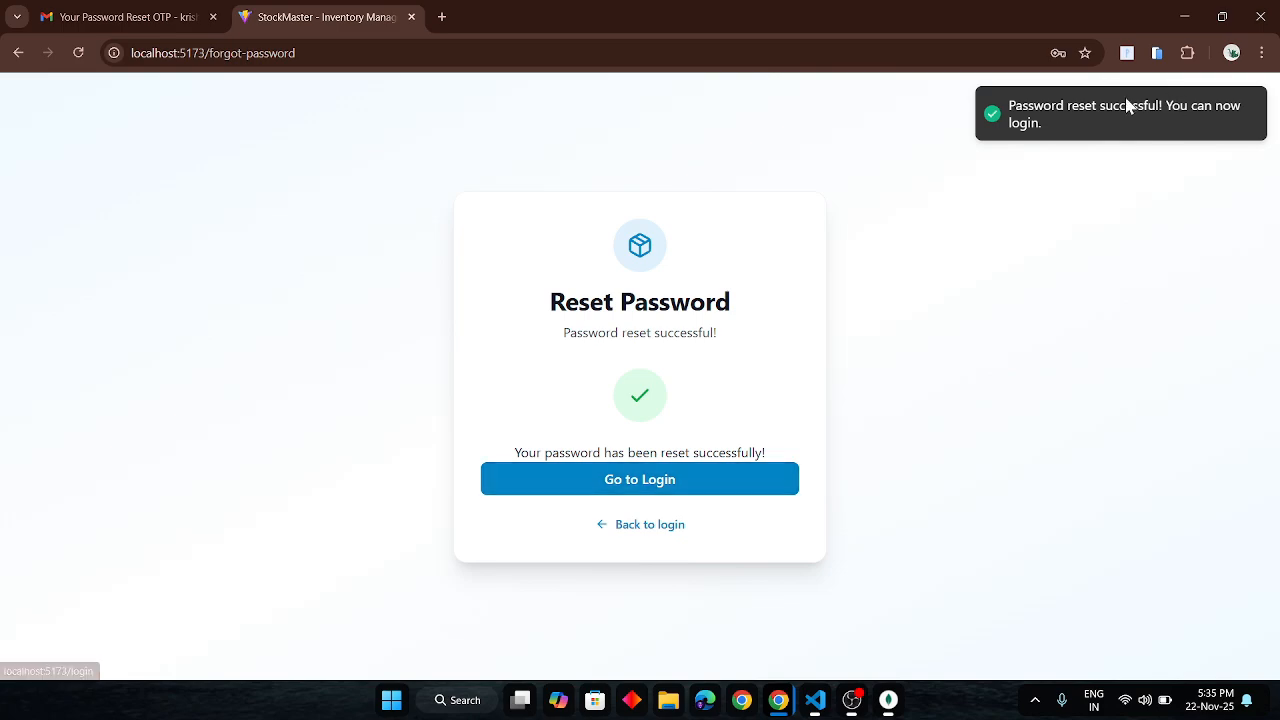
- Go back to the sign-in page and re-enter the account email
{"action": "left_click", "coordinate": [664, 525]}
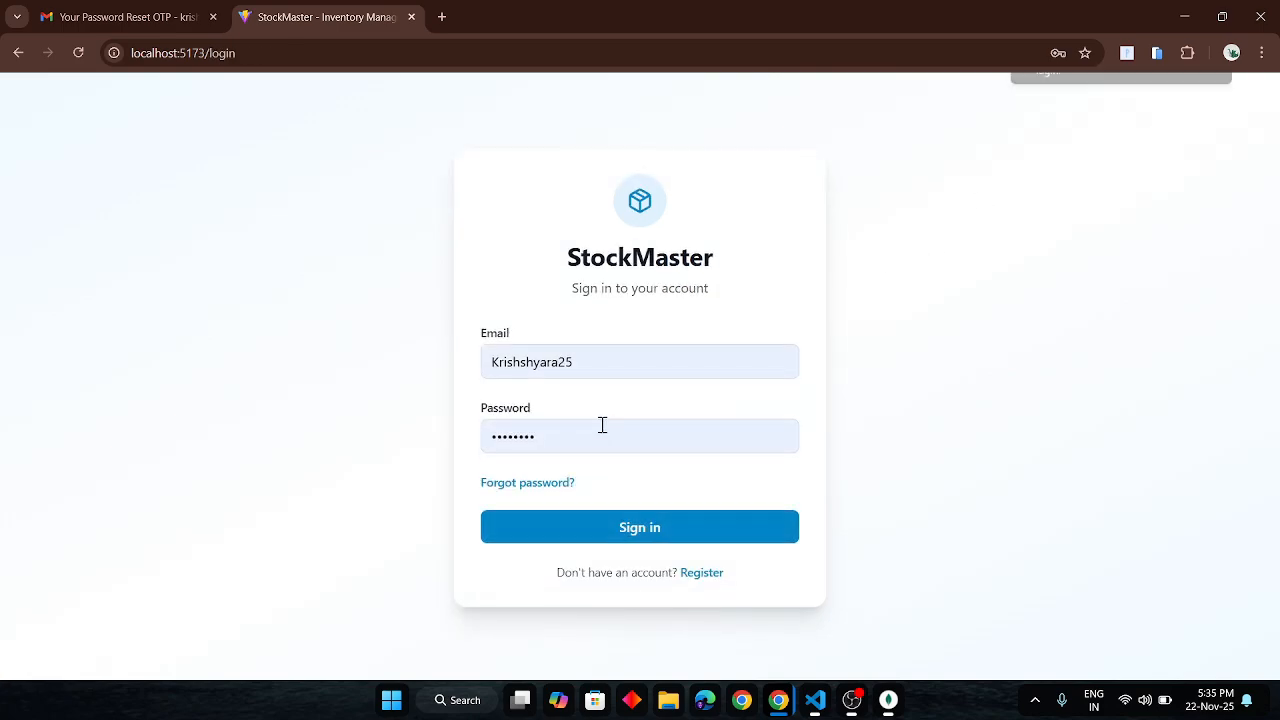
{"action": "double_click", "coordinate": [531, 355]}
{"action": "key", "text": "BackSpace"}
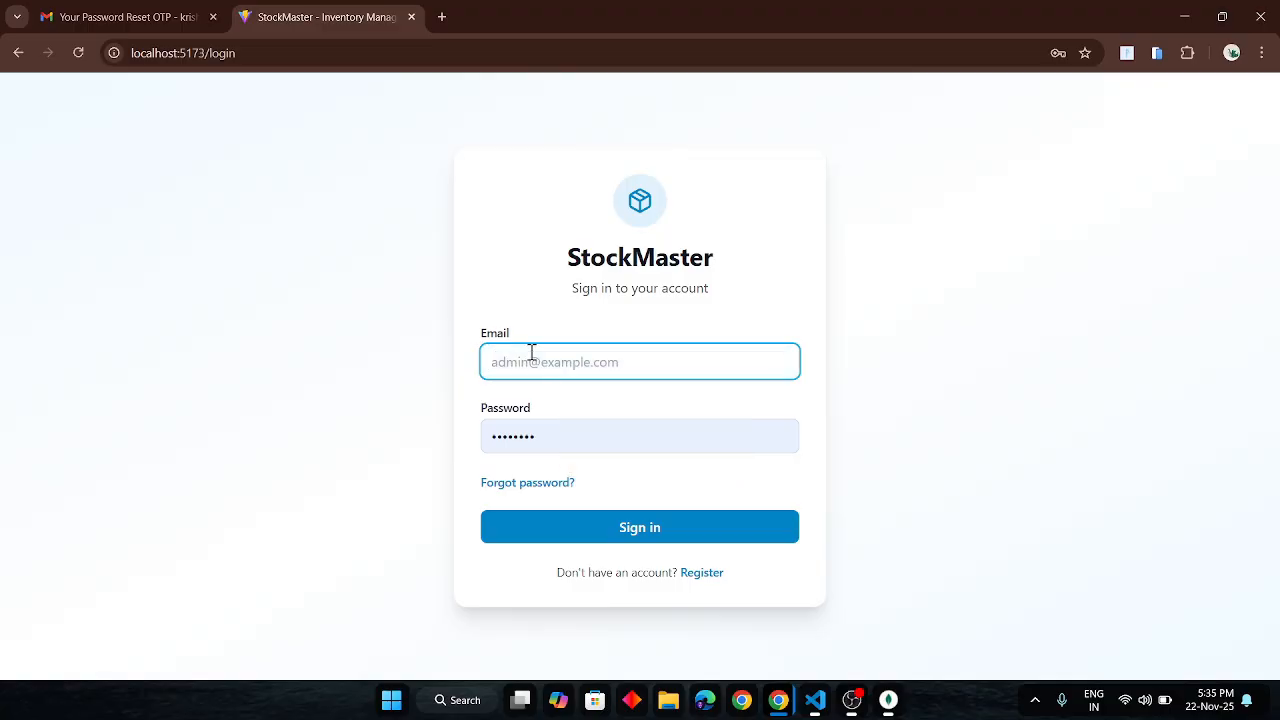
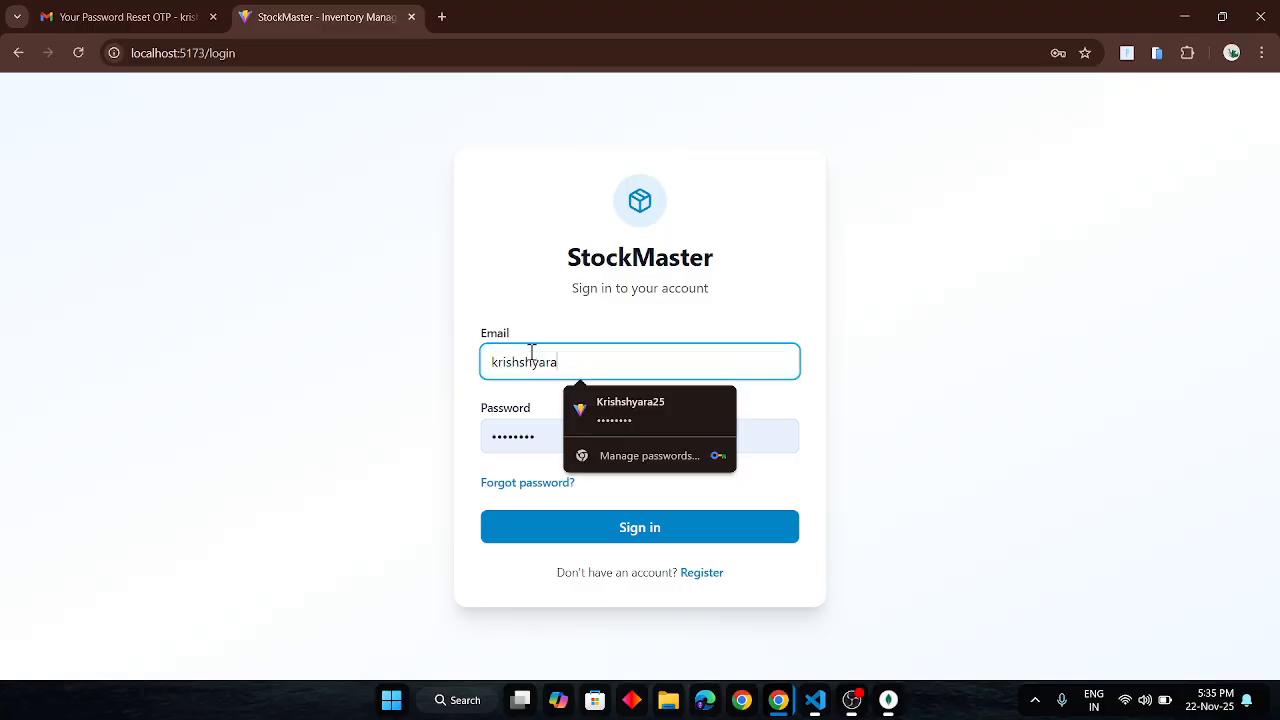
- Sign in with the new password, check the empty dashboard totals, and go to Products
{"action": "left_click", "coordinate": [543, 443]}
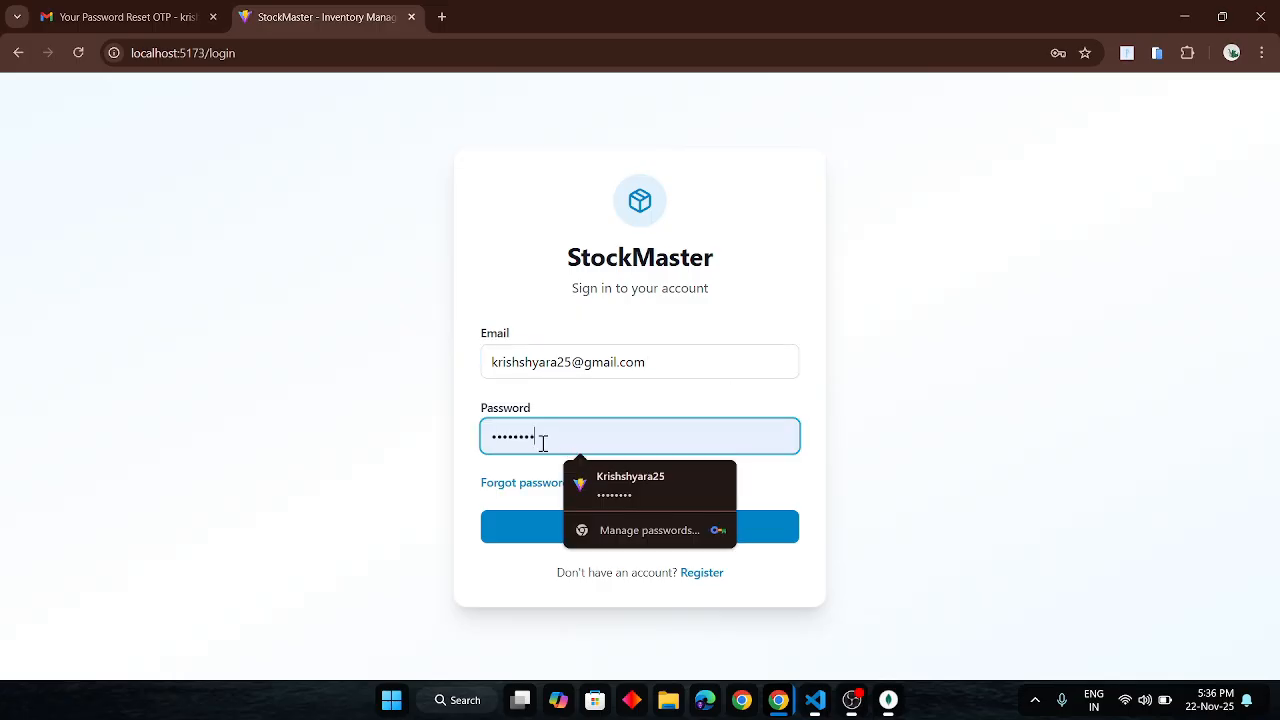
{"action": "type", "text": "123"}
{"action": "key", "text": "Return"}
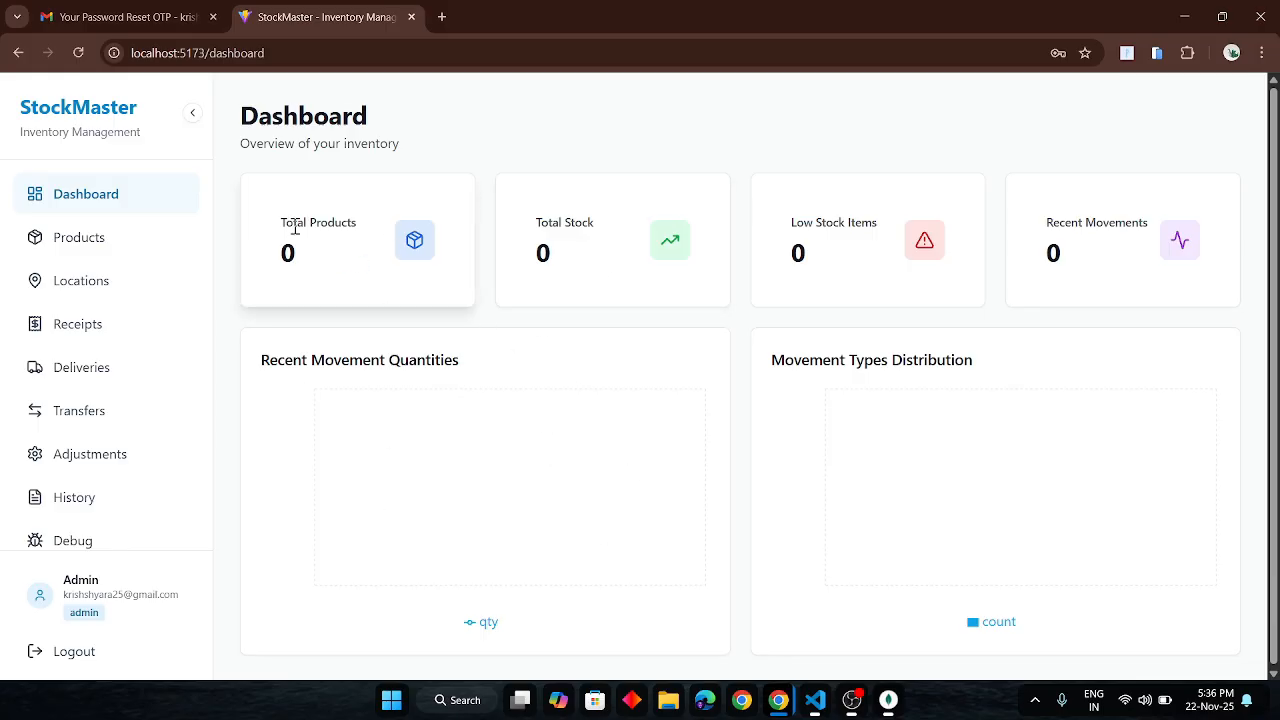
{"action": "left_click_drag", "start_coordinate": [295, 229], "coordinate": [455, 240]}
{"action": "left_click", "coordinate": [575, 241]}
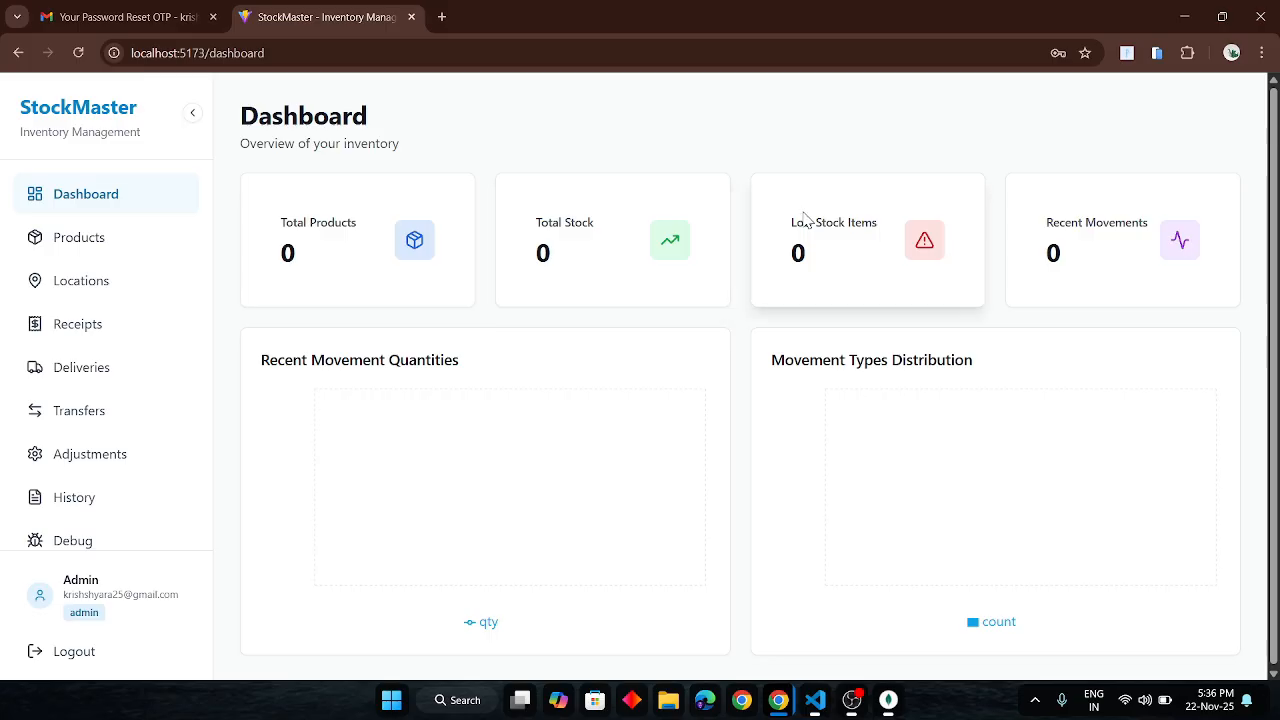
{"action": "left_click_drag", "start_coordinate": [805, 220], "coordinate": [903, 234]}
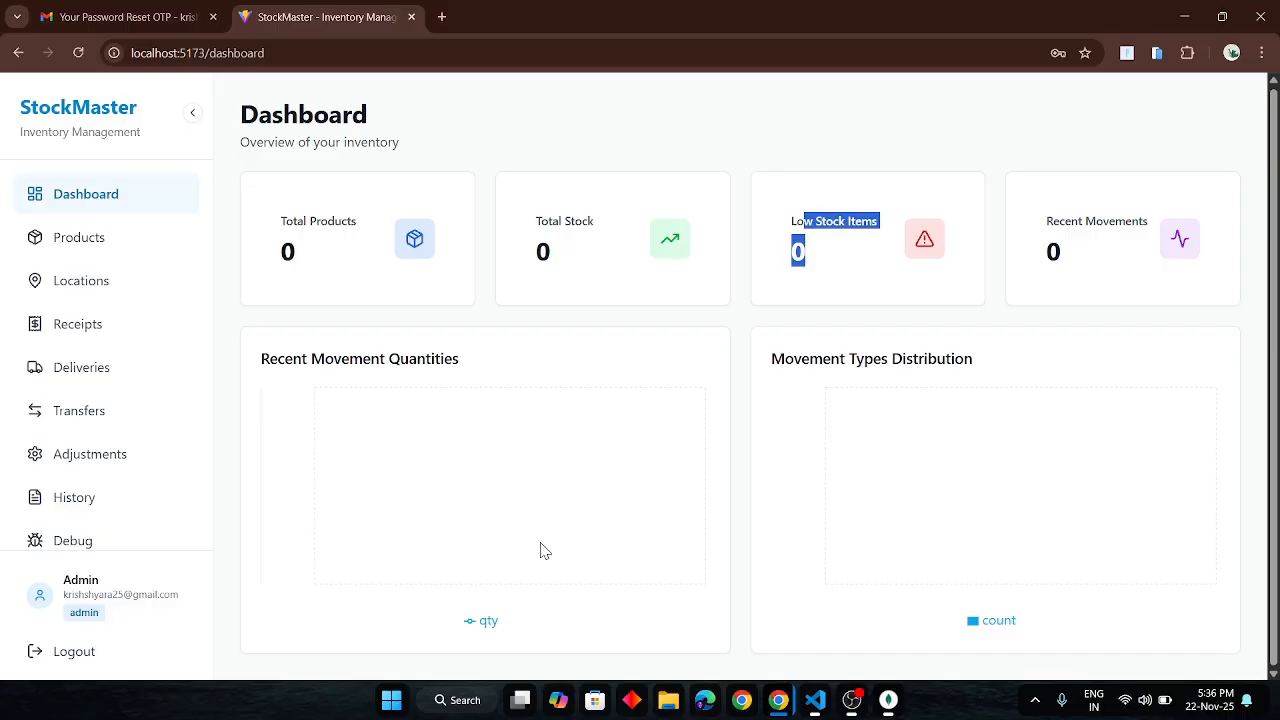
{"action": "left_click", "coordinate": [57, 245]}
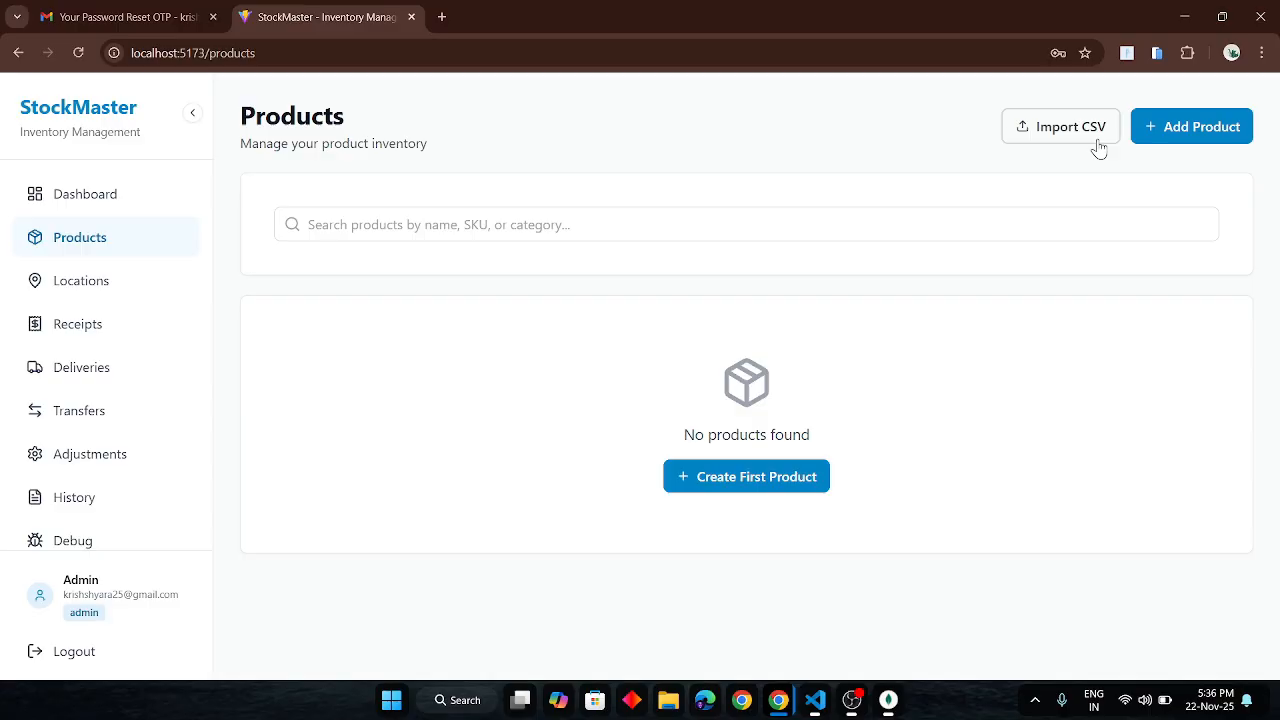
- Create the Phone product: SKU phone-123, category Electronic, unit pcs, reorder level 5
{"action": "left_click", "coordinate": [1186, 132]}
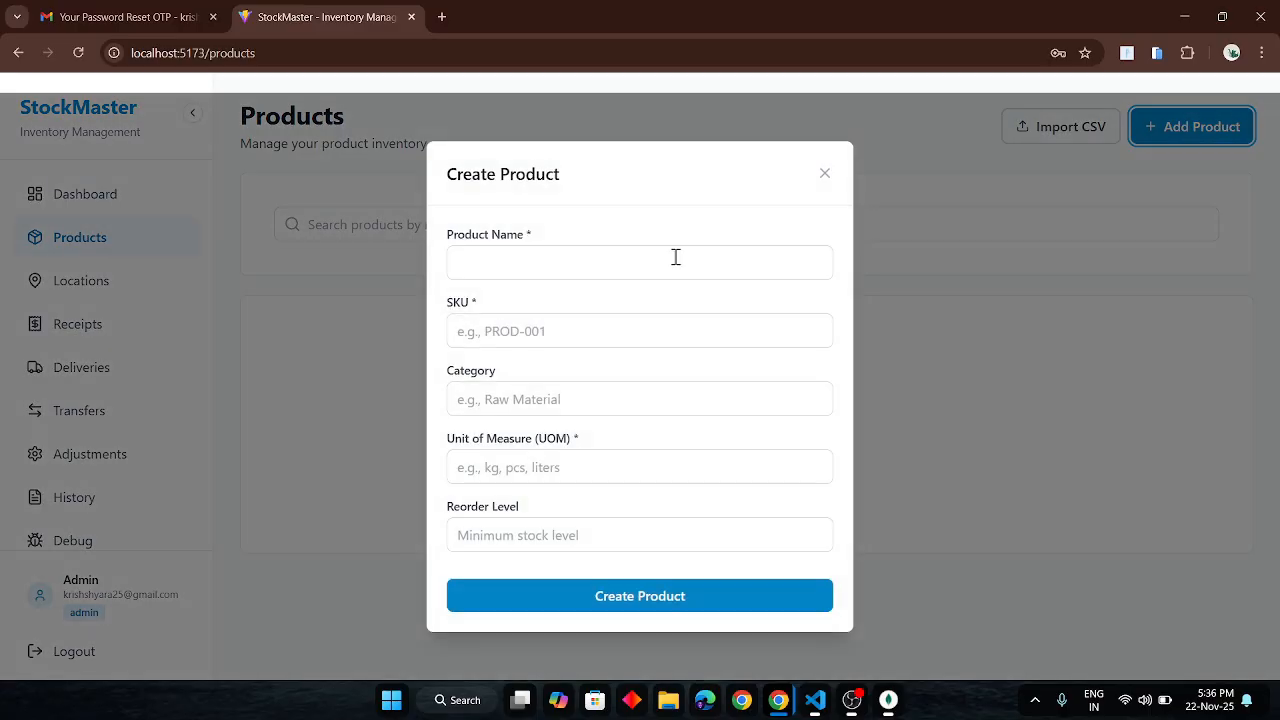
{"action": "left_click", "coordinate": [499, 279]}
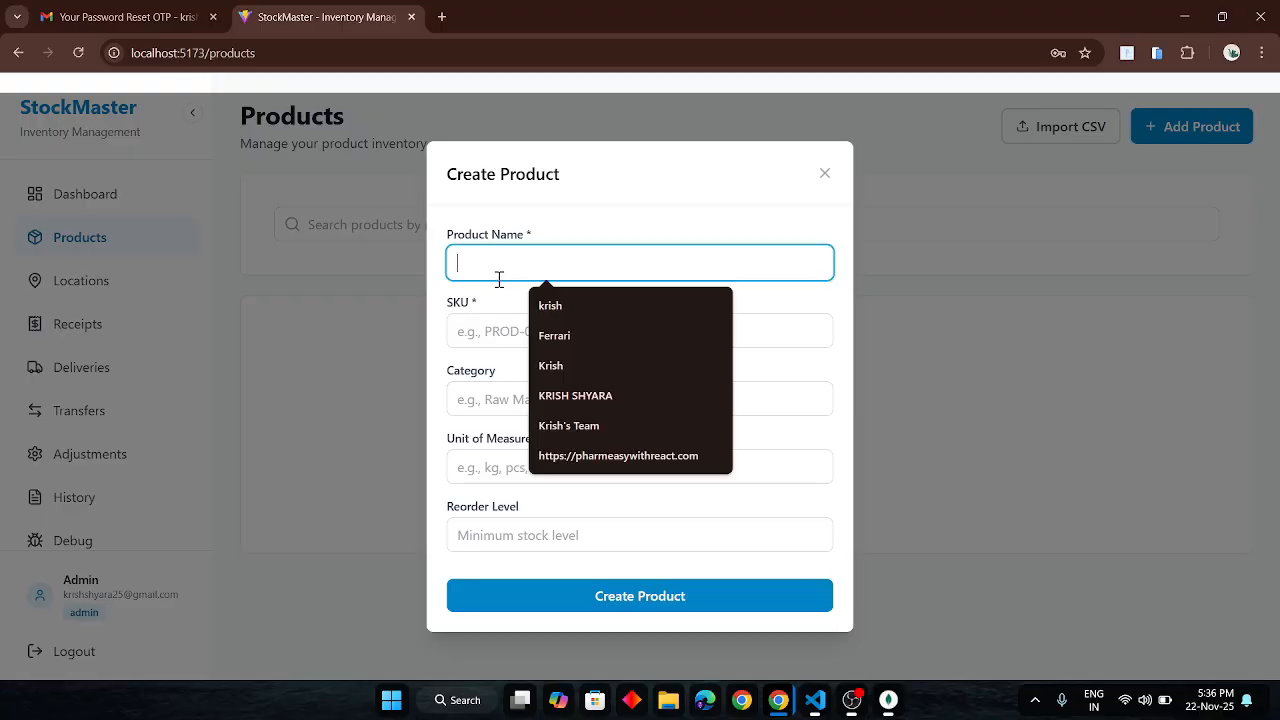
{"action": "type", "text": "Phone"}
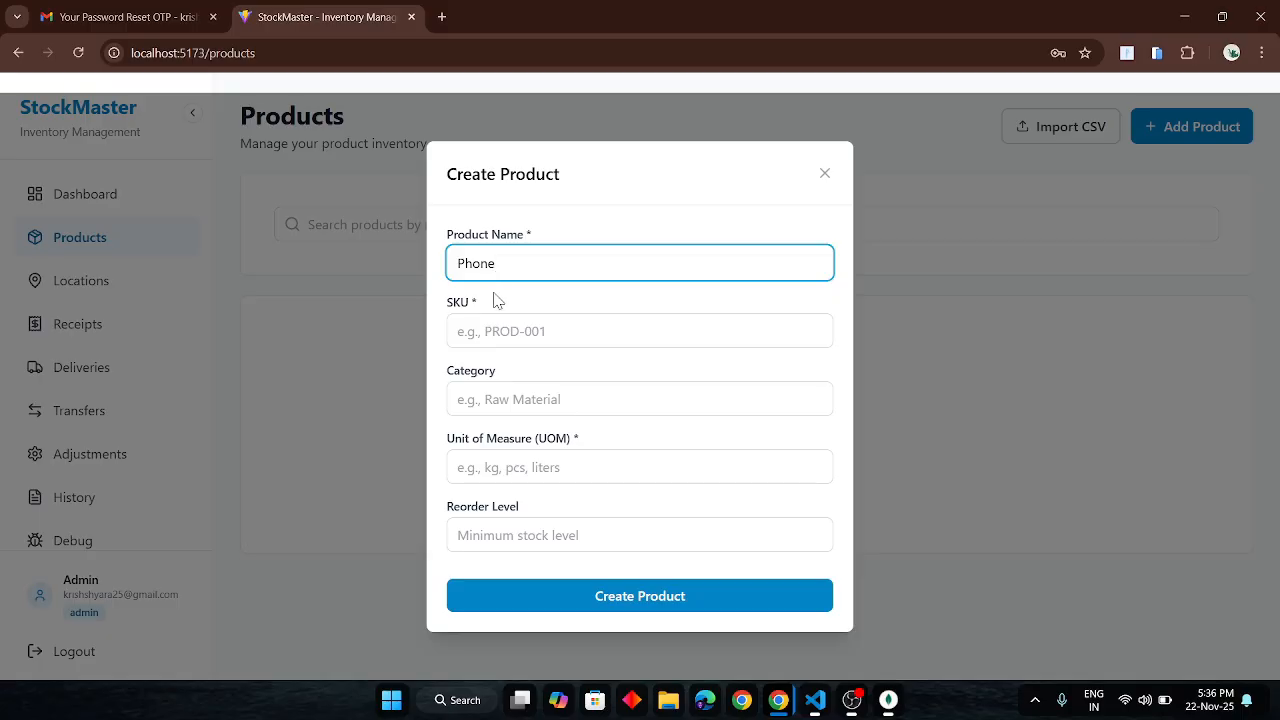
{"action": "left_click", "coordinate": [490, 324]}
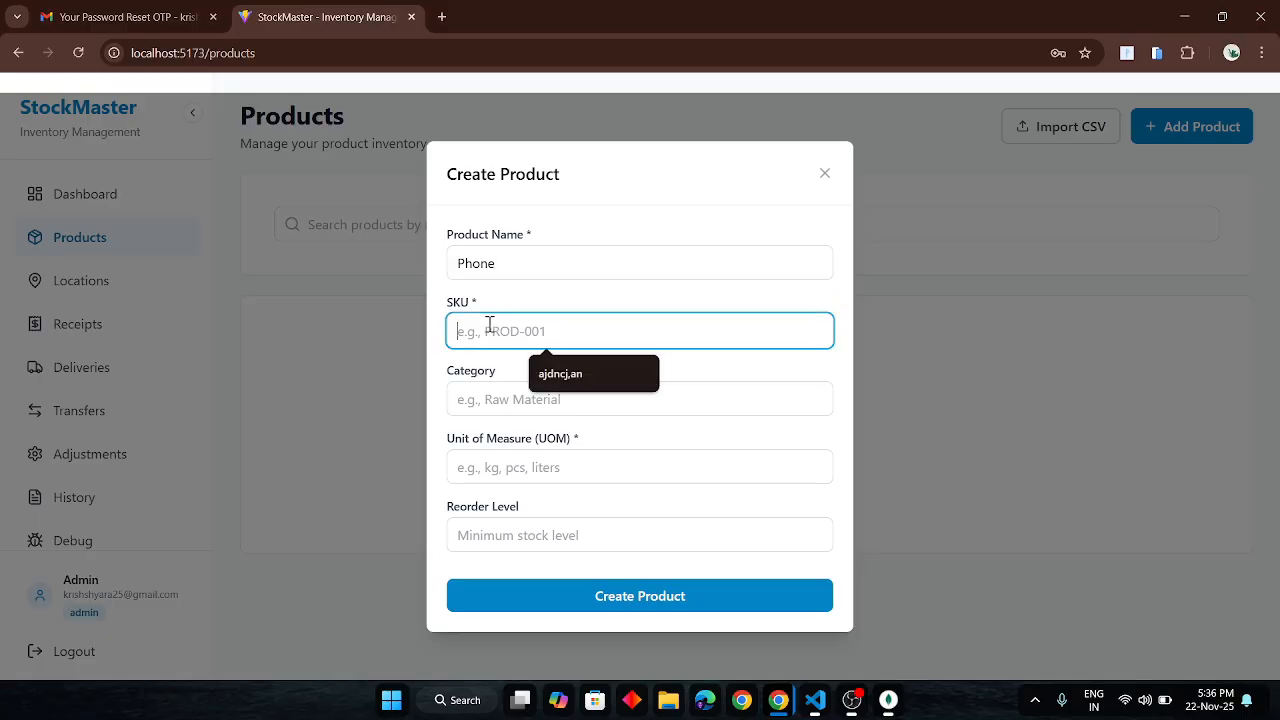
{"action": "type", "text": "phone-123"}
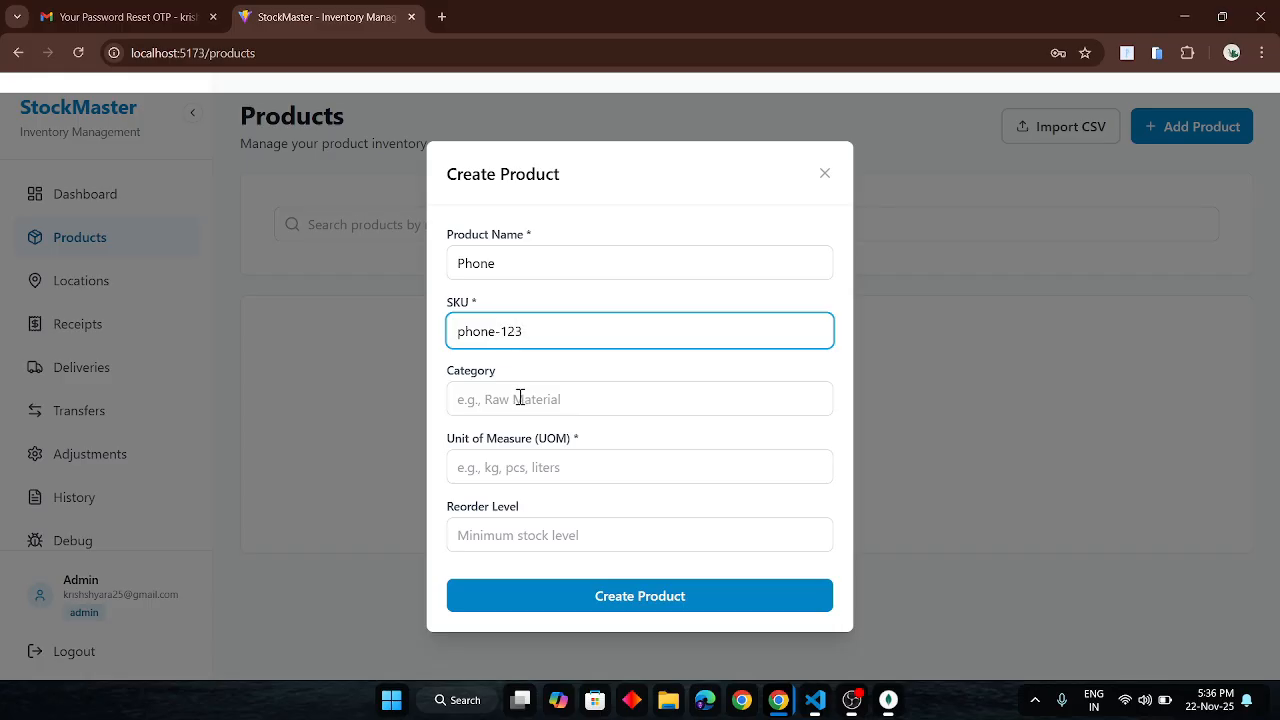
{"action": "left_click", "coordinate": [520, 398]}
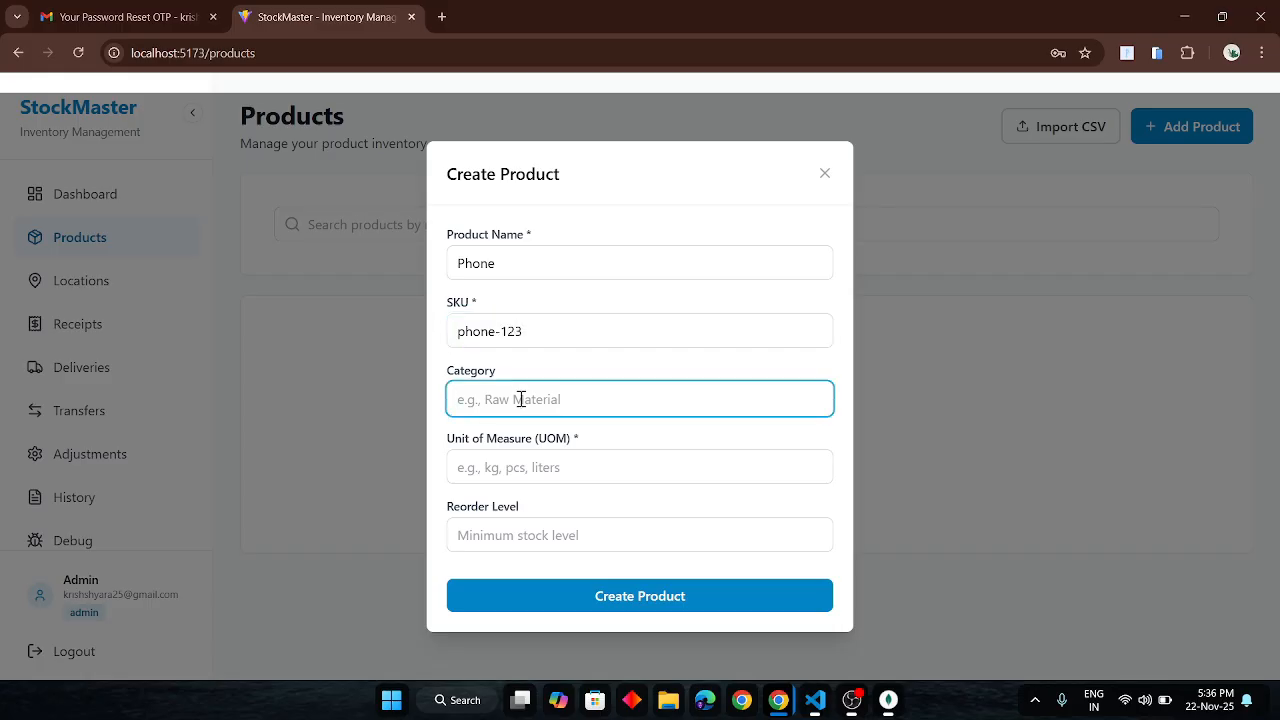
{"action": "type", "text": "El"}
{"action": "type", "text": "ectronic"}
{"action": "left_click", "coordinate": [540, 467]}
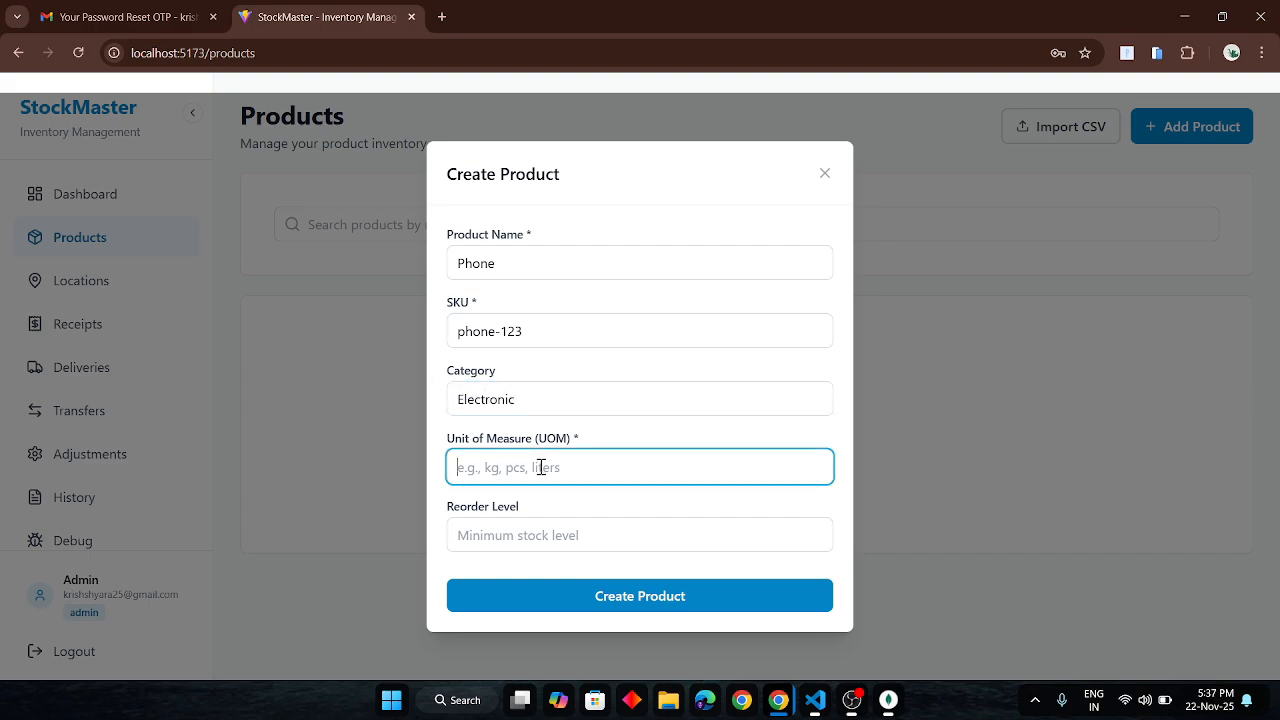
{"action": "type", "text": "pcs"}
{"action": "left_click", "coordinate": [515, 524]}
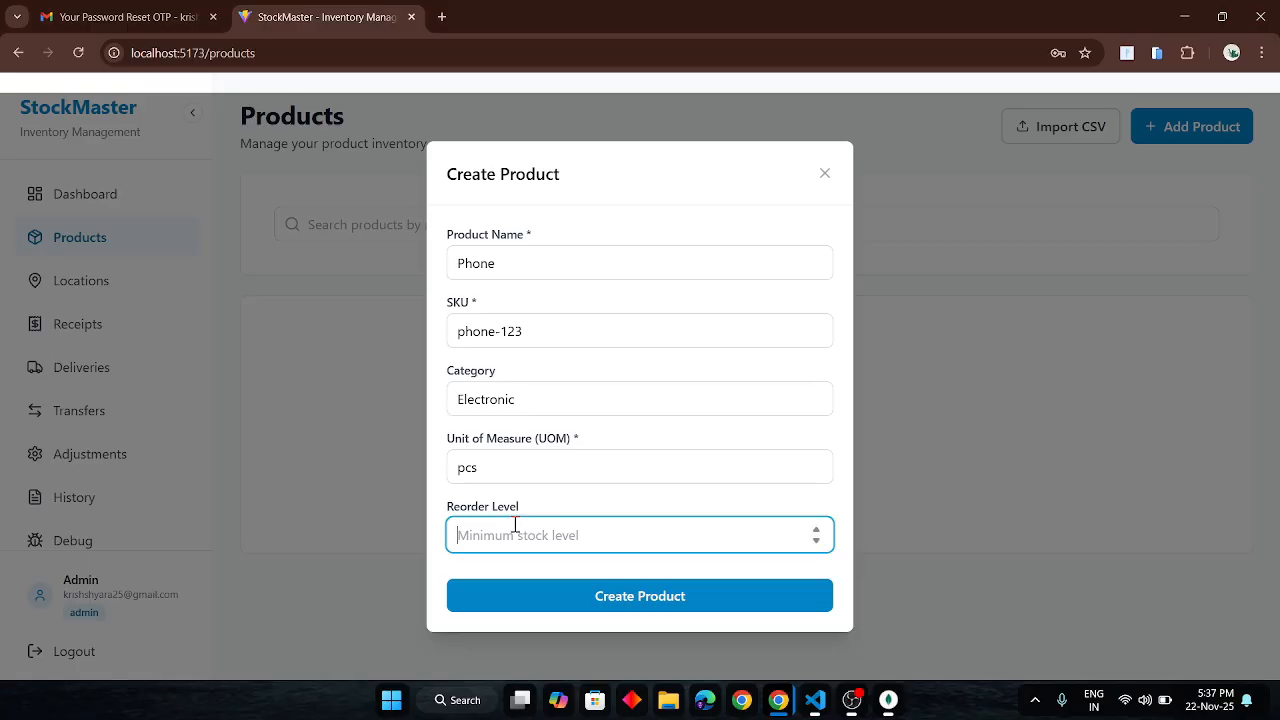
{"action": "type", "text": "5"}
{"action": "left_click", "coordinate": [597, 596]}
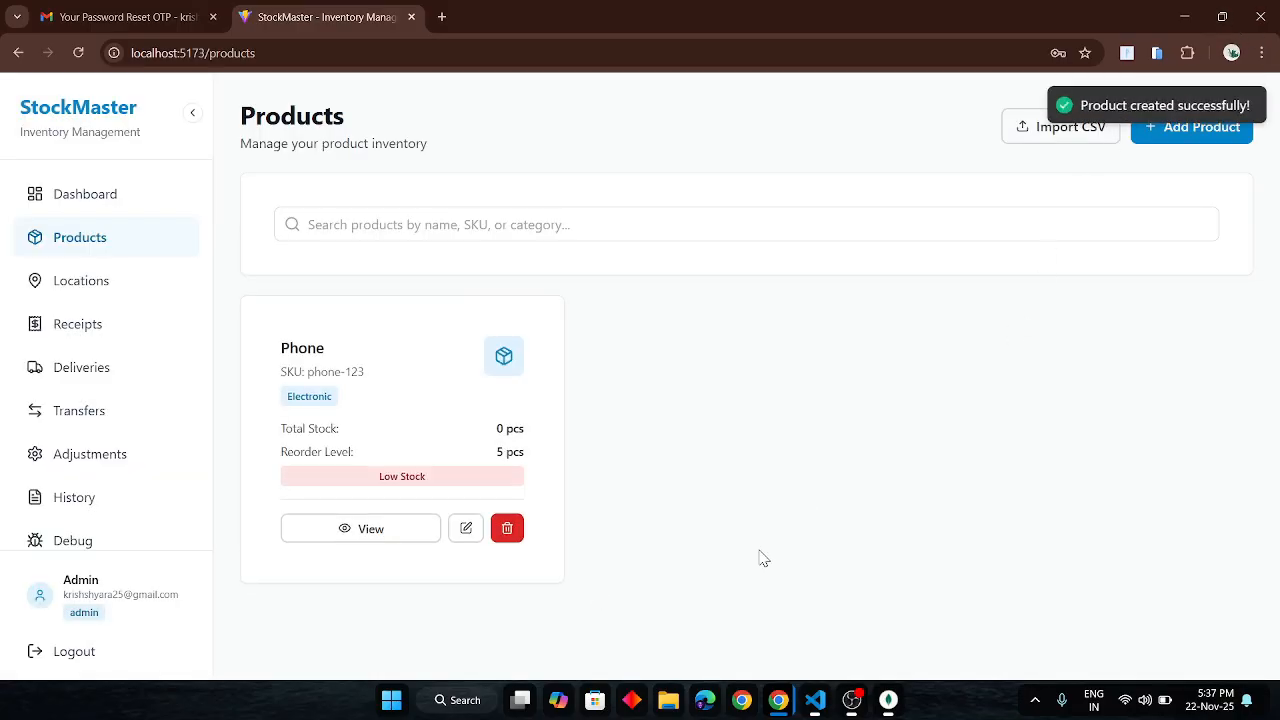
{"action": "key", "text": "alt+Tab"}
{"action": "key", "text": "alt+Tab"}
{"action": "key", "text": "alt+Tab"}
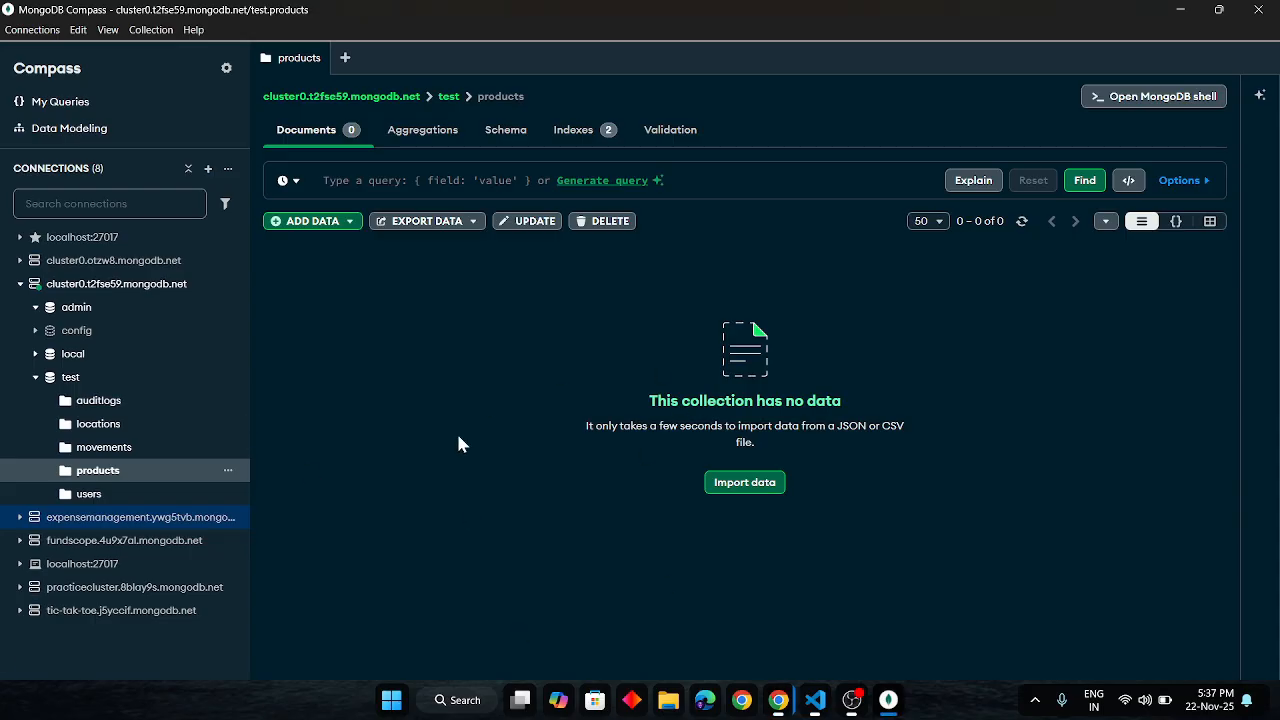
- Refresh test.products in MongoDB Compass to inspect the Phone document, then return to StockMaster
{"action": "key", "text": "alt"}
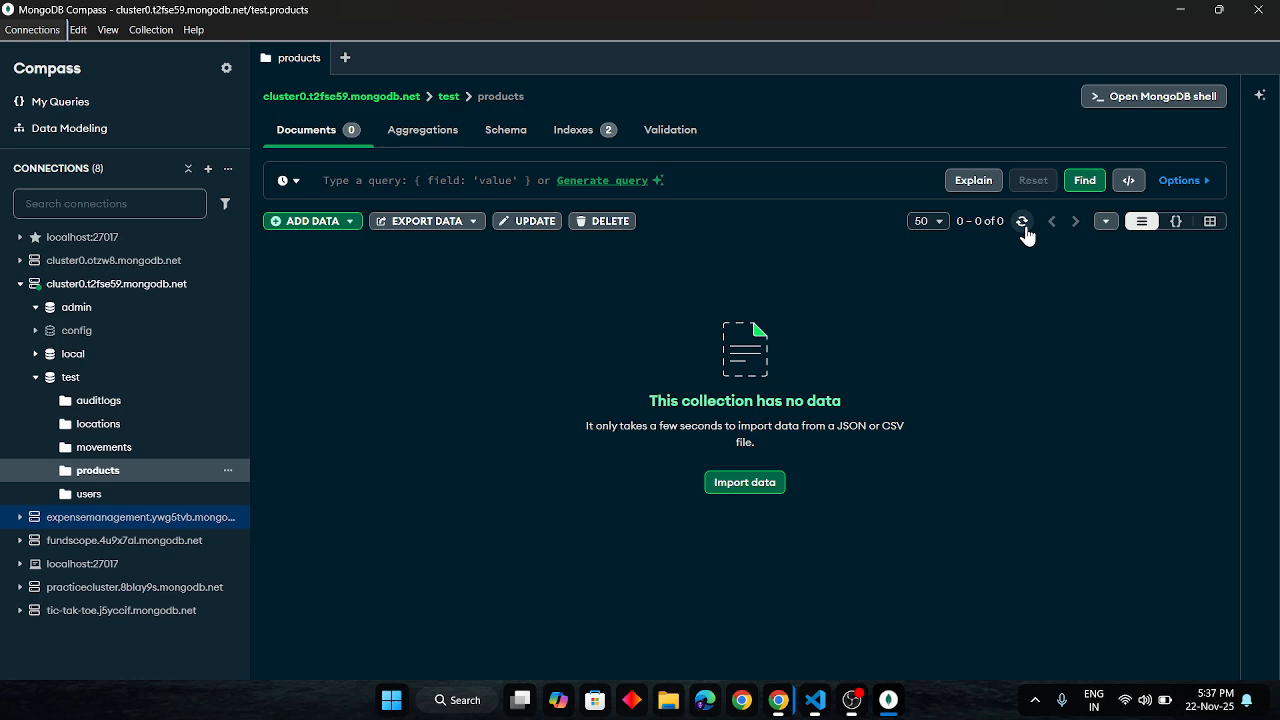
{"action": "left_click", "coordinate": [1022, 222]}
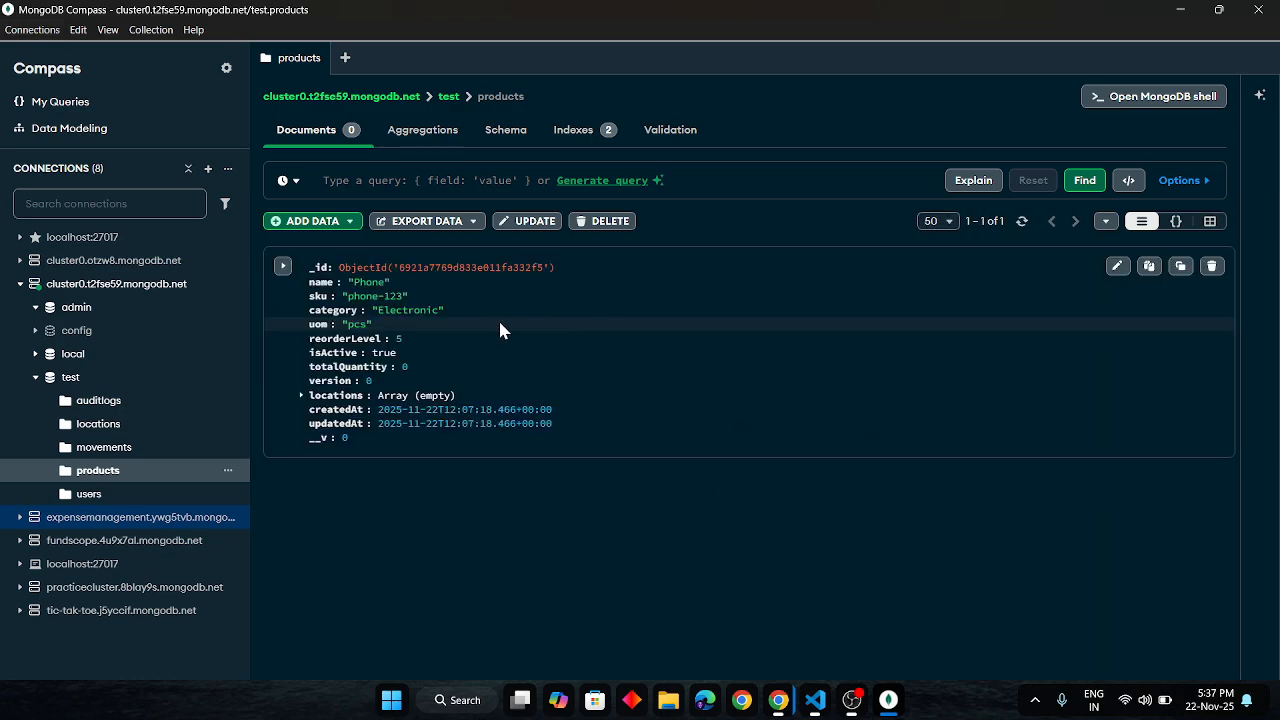
{"action": "double_click", "coordinate": [358, 279]}
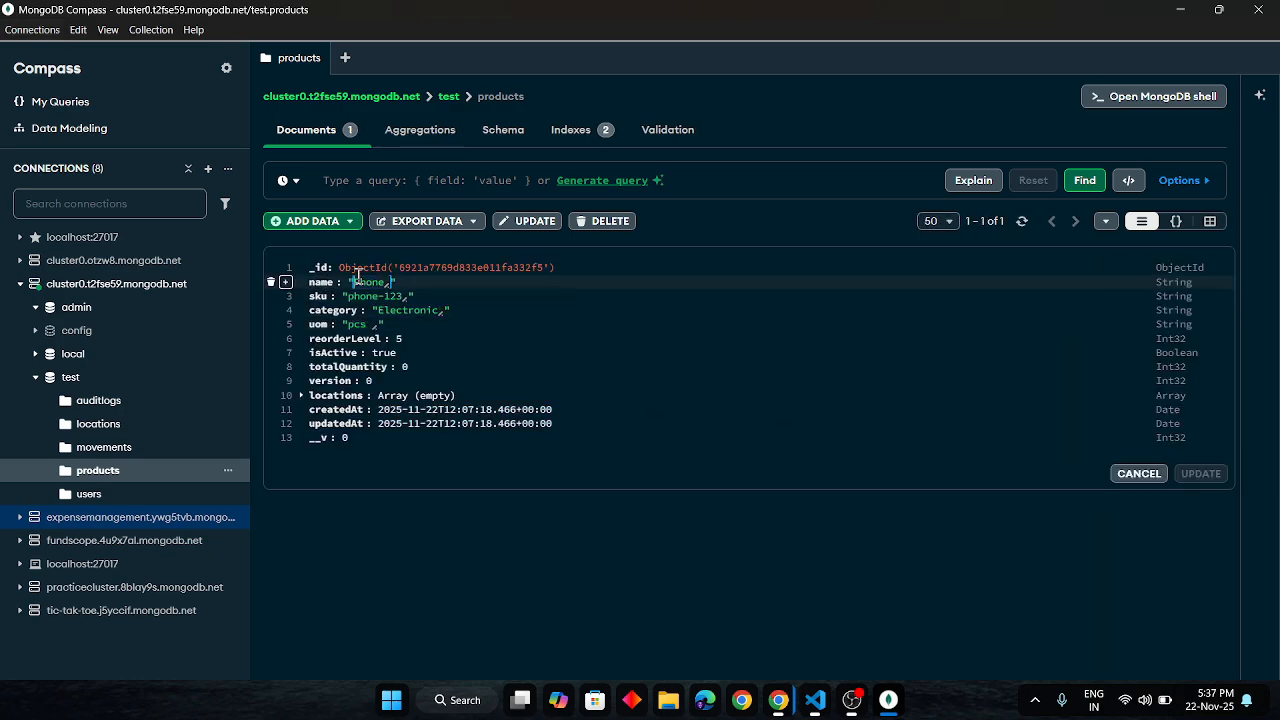
{"action": "key", "text": "alt+Tab"}
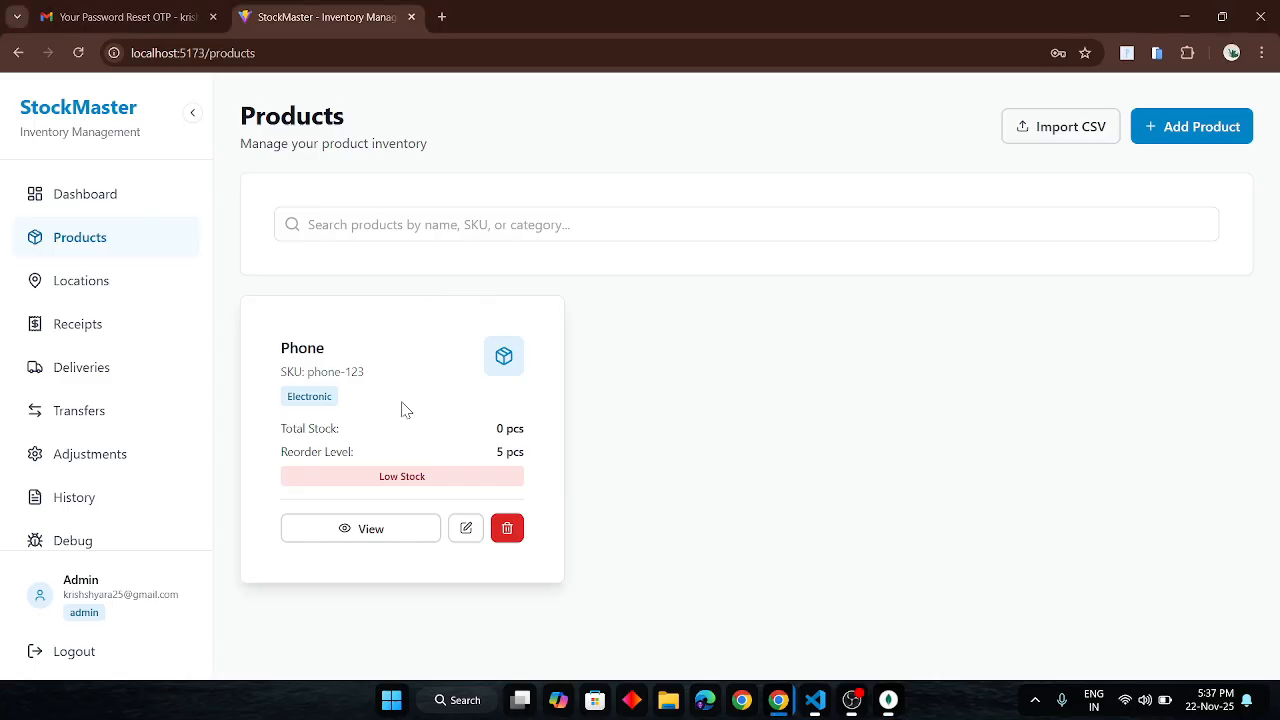
{"action": "key", "text": "alt+Tab"}
{"action": "key", "text": "Tab"}
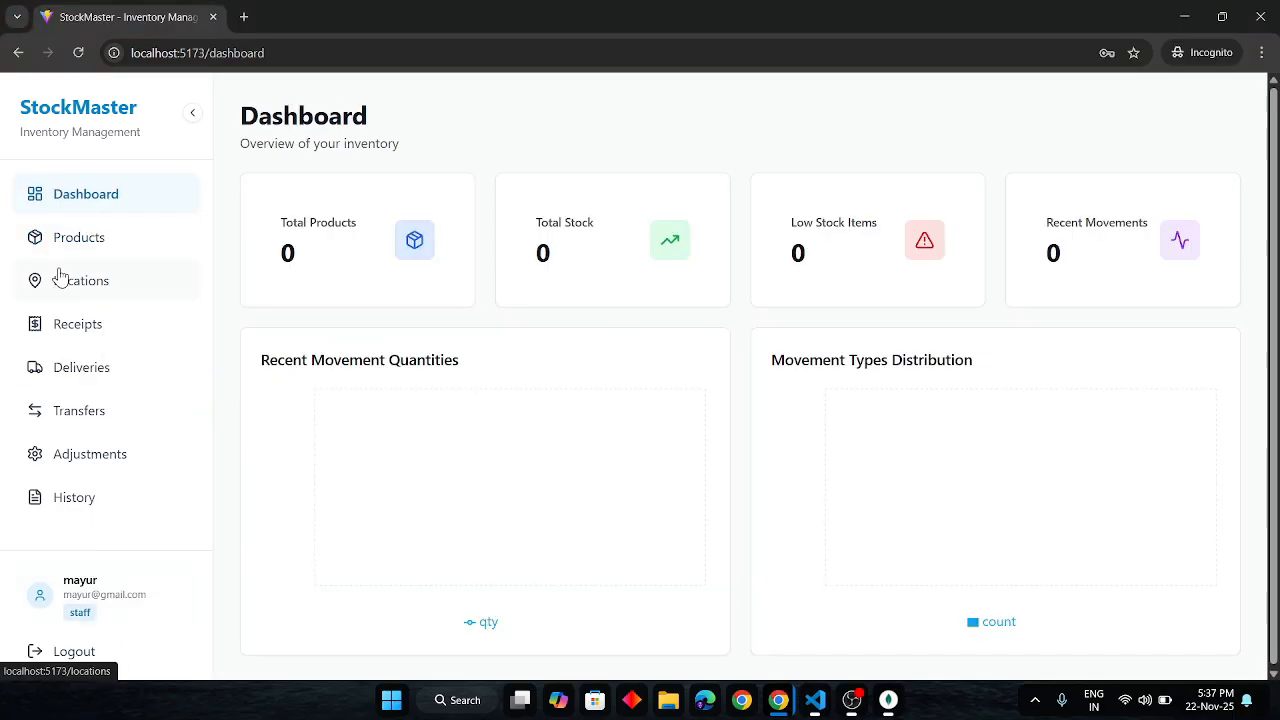
{"action": "left_click", "coordinate": [86, 255]}
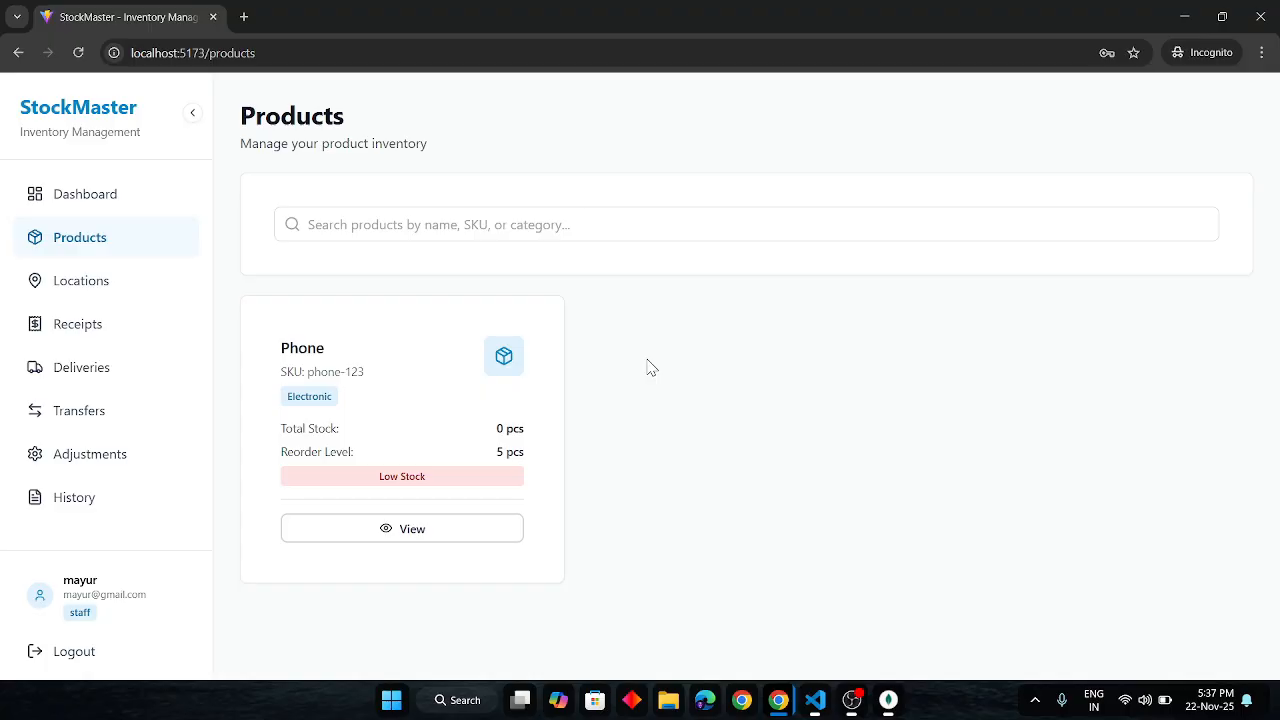
{"action": "key", "text": "alt+Tab"}
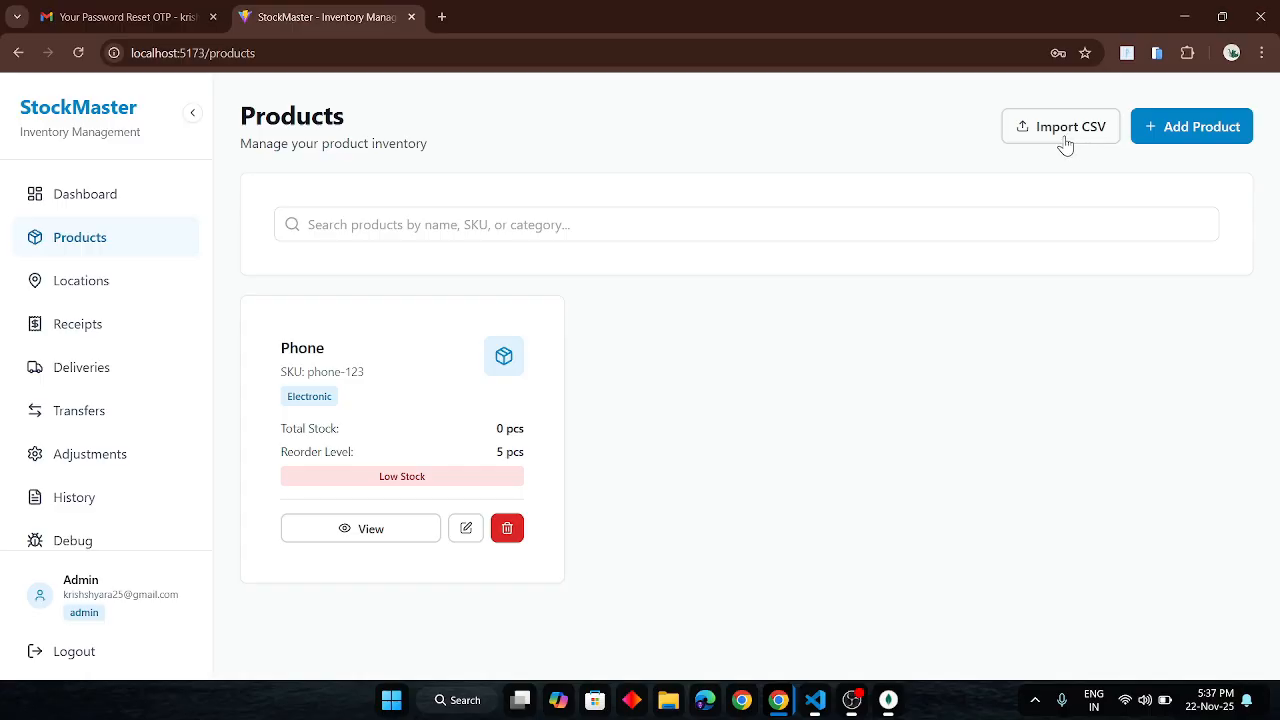
- Import products from Downloads/odoo_stockMaster - Sheet1 (1).csv, adding the moniter product
{"action": "left_click", "coordinate": [1047, 142]}
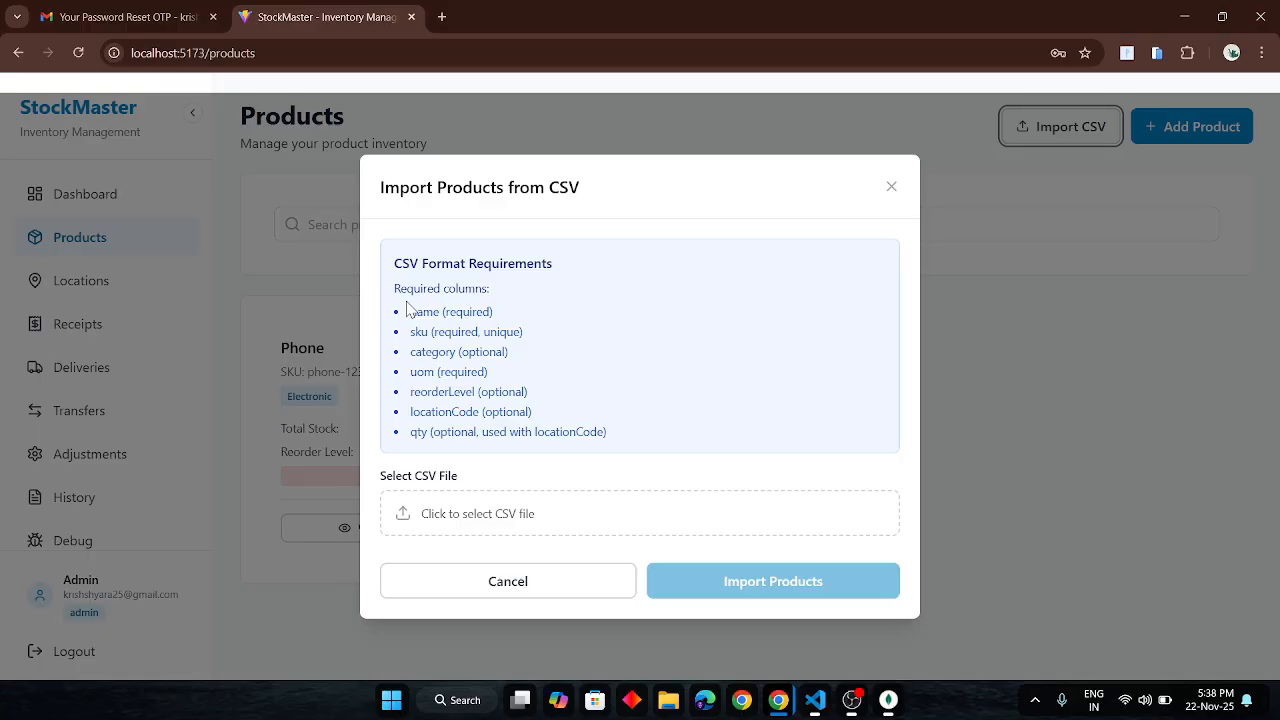
{"action": "left_click", "coordinate": [568, 519]}
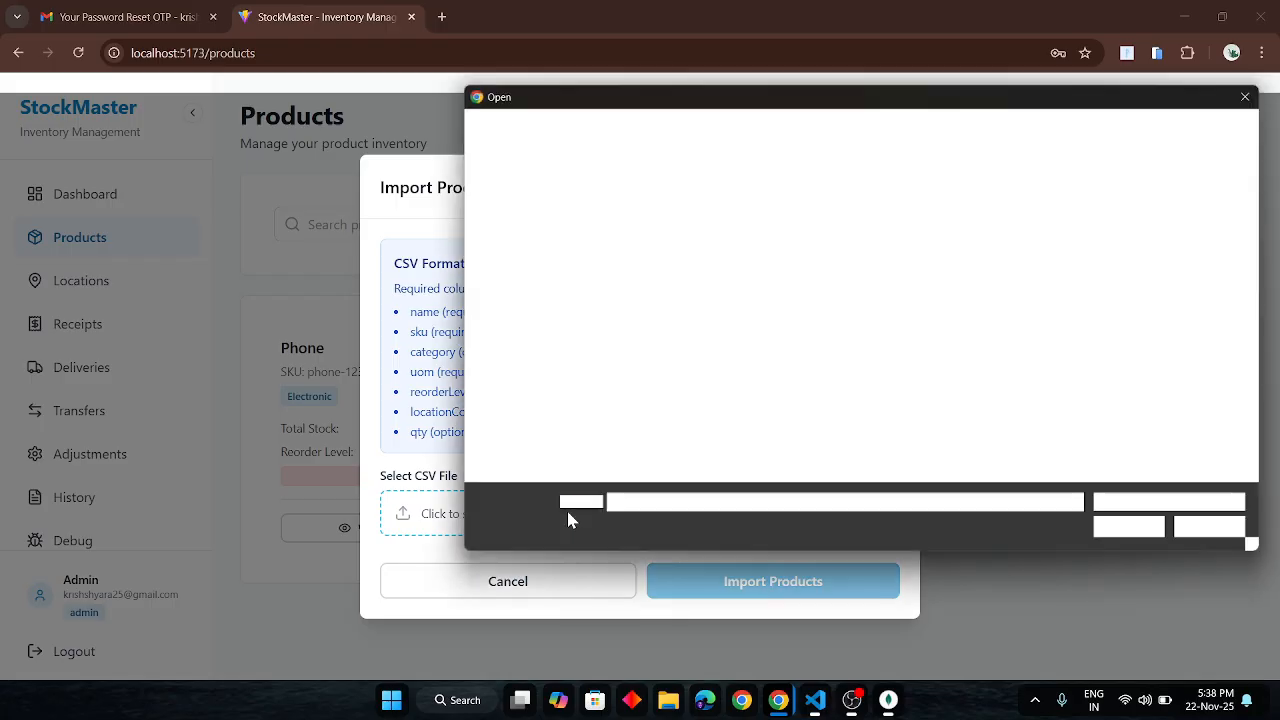
{"action": "left_click", "coordinate": [521, 268]}
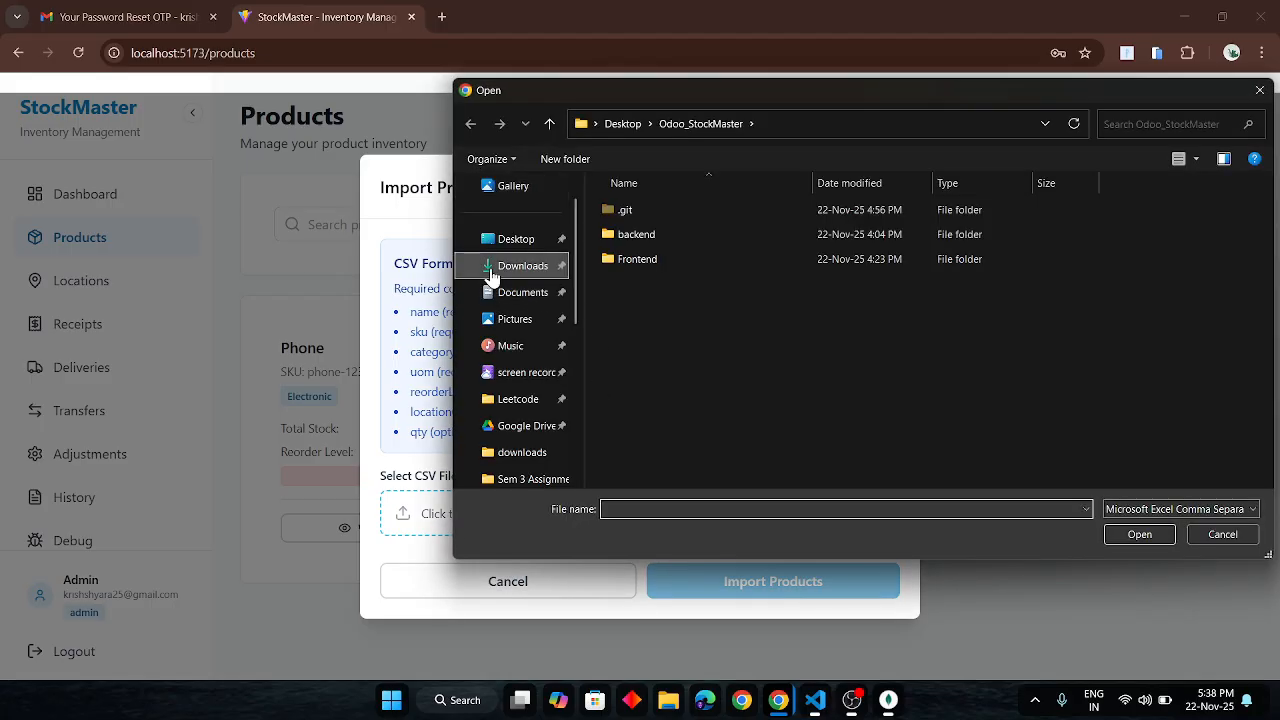
{"action": "left_click", "coordinate": [652, 246]}
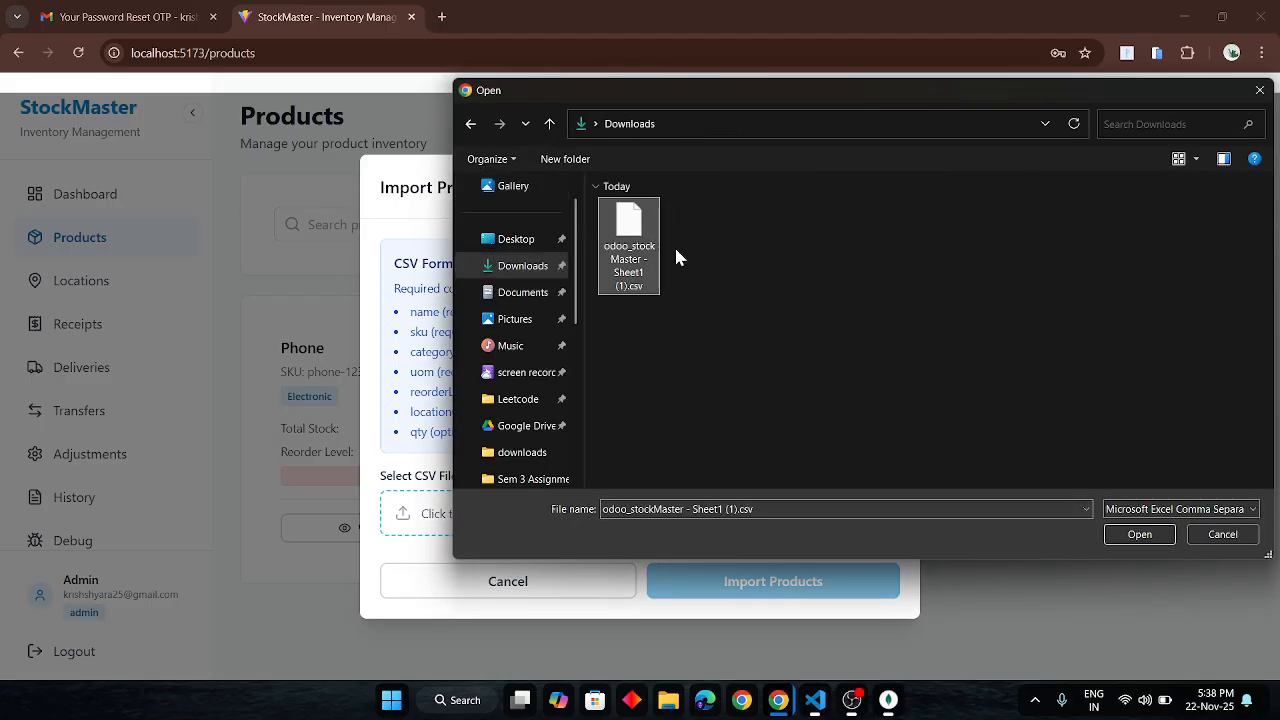
{"action": "left_click", "coordinate": [1138, 535]}
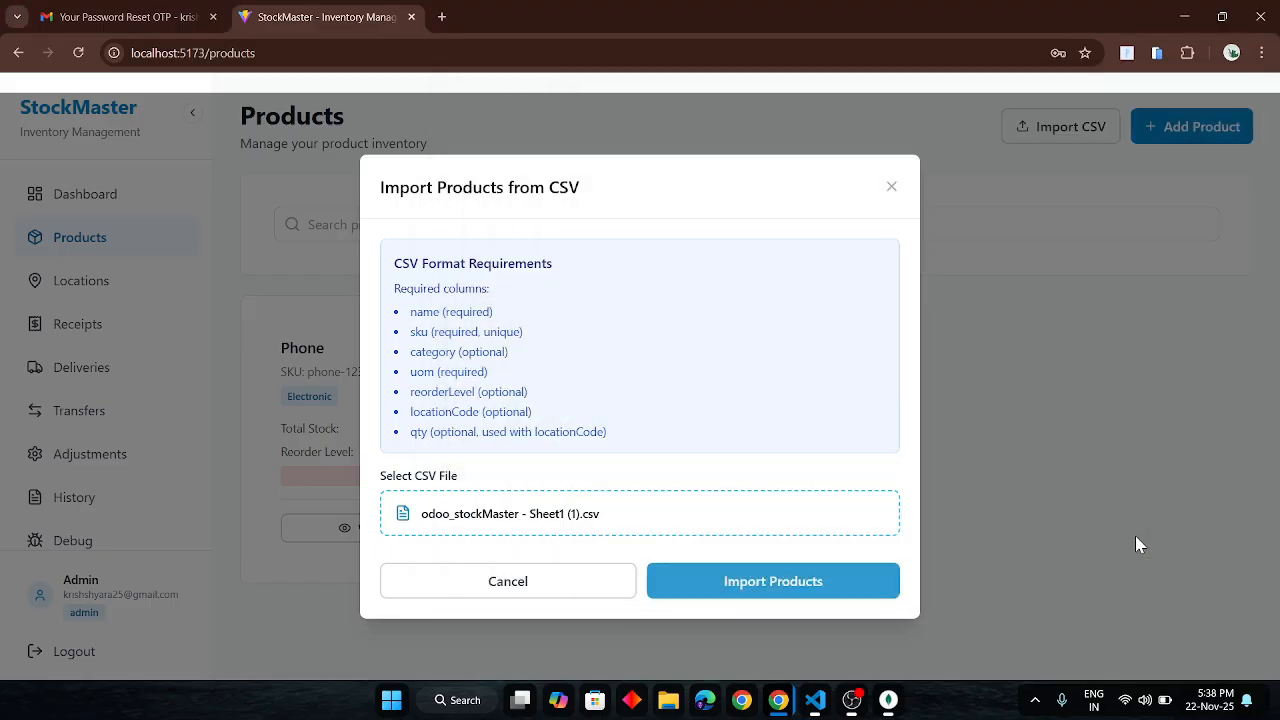
{"action": "left_click", "coordinate": [798, 597]}
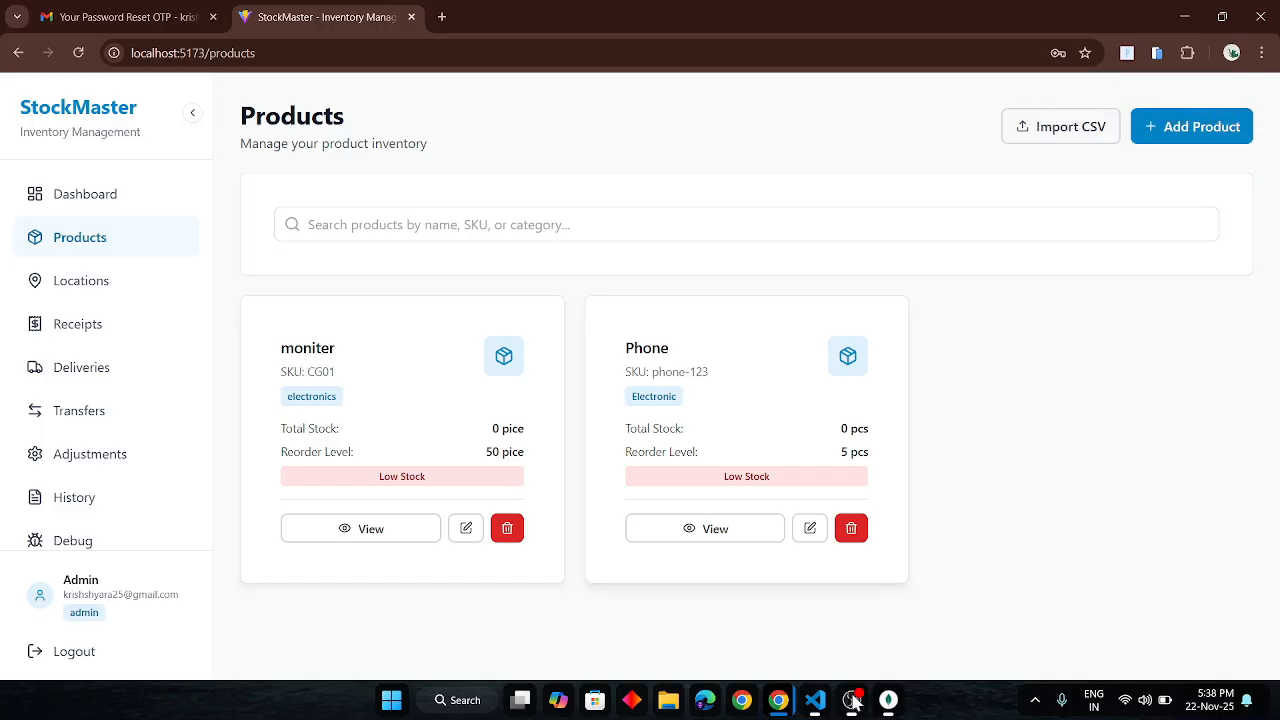
{"action": "key", "text": "alt+Tab"}
{"action": "key", "text": "alt+Tab"}
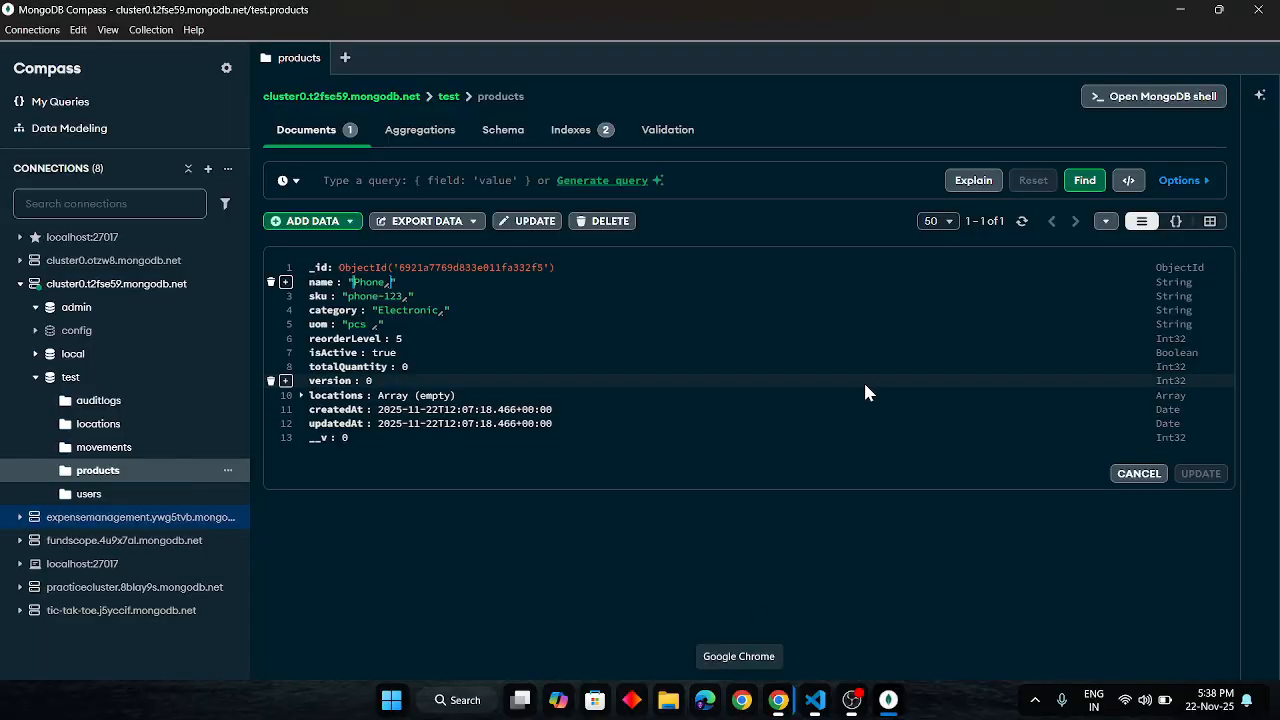
{"action": "left_click", "coordinate": [1021, 221]}
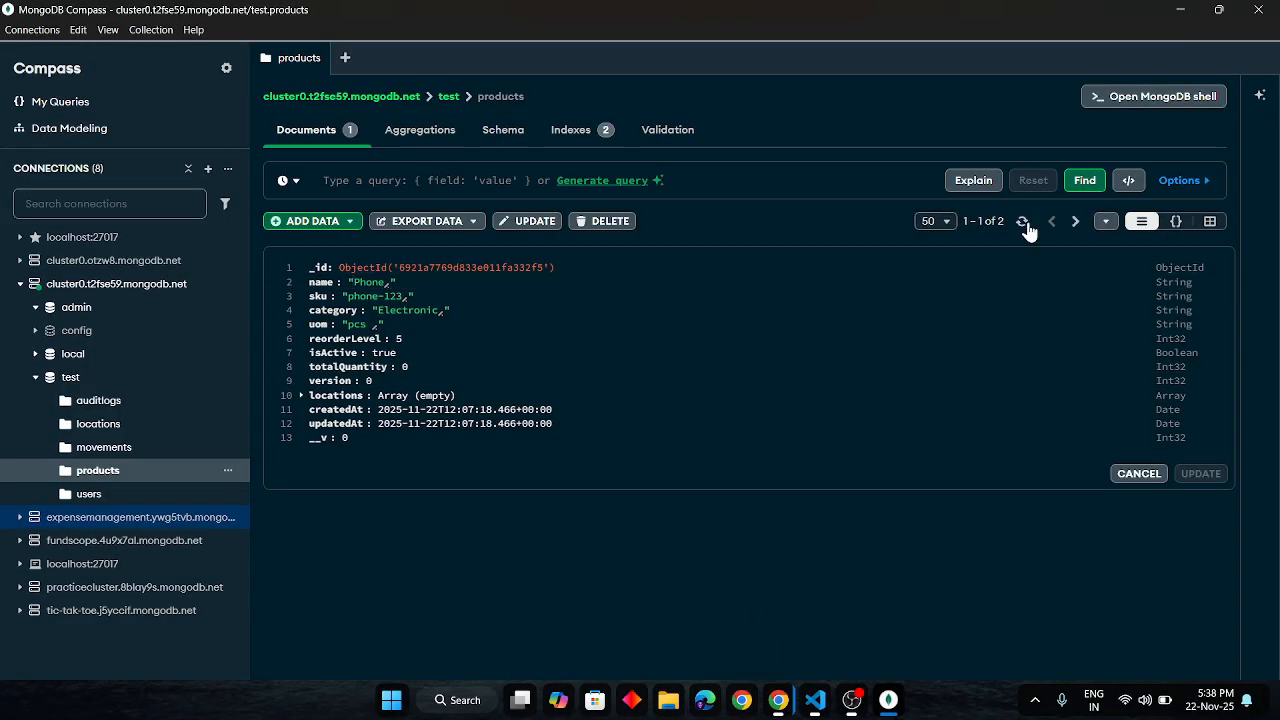
{"action": "key", "text": "alt+Tab"}
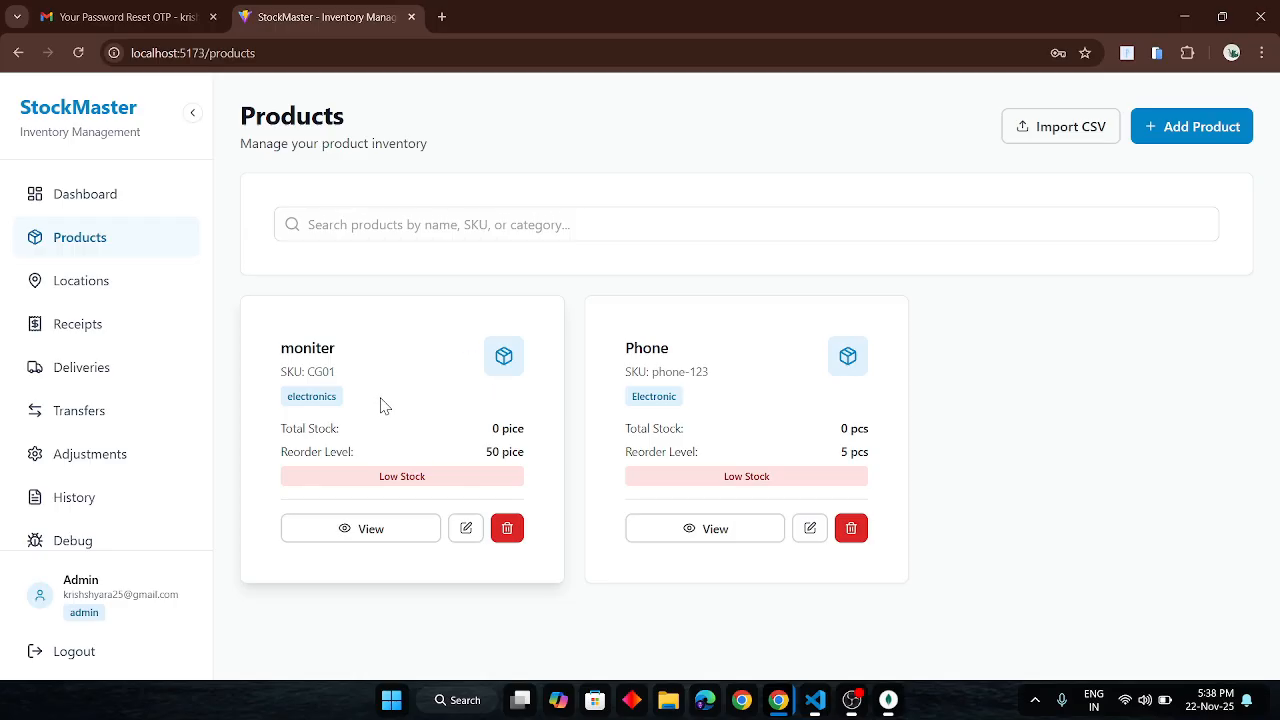
- Create the Main Shop location with code 123 and description 'Main shop'
{"action": "left_click", "coordinate": [110, 300]}
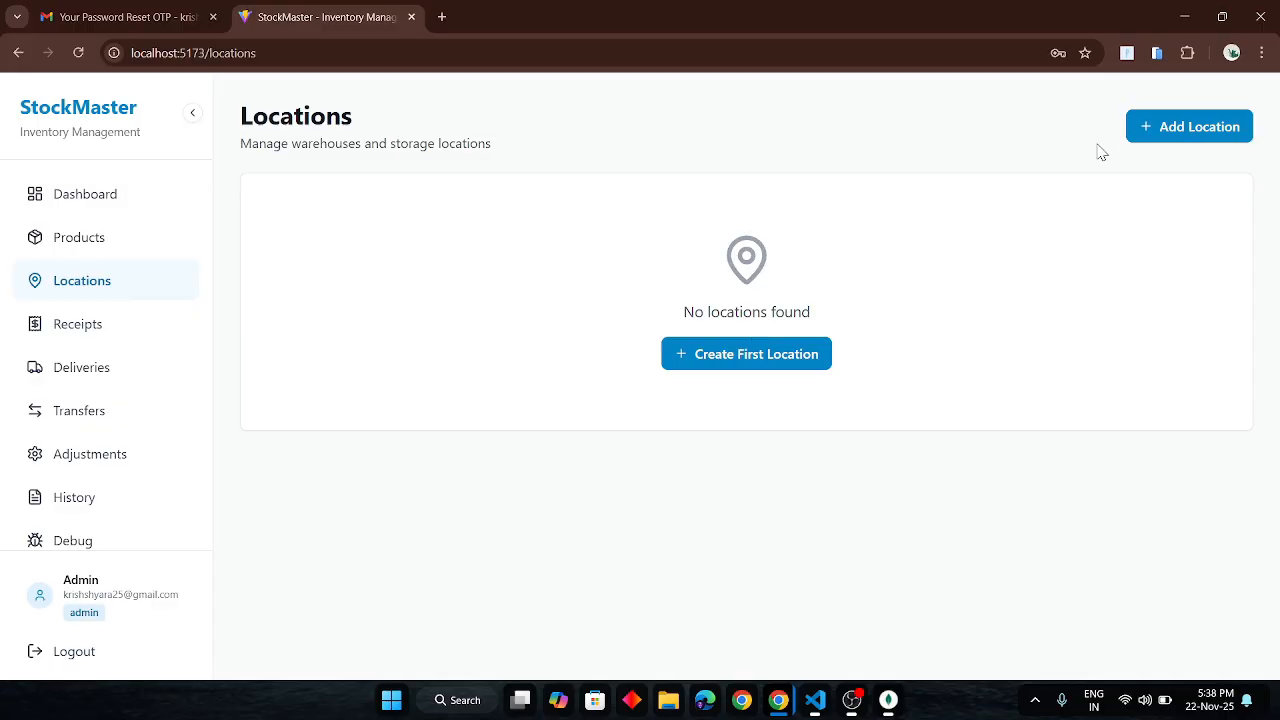
{"action": "left_click", "coordinate": [1167, 128]}
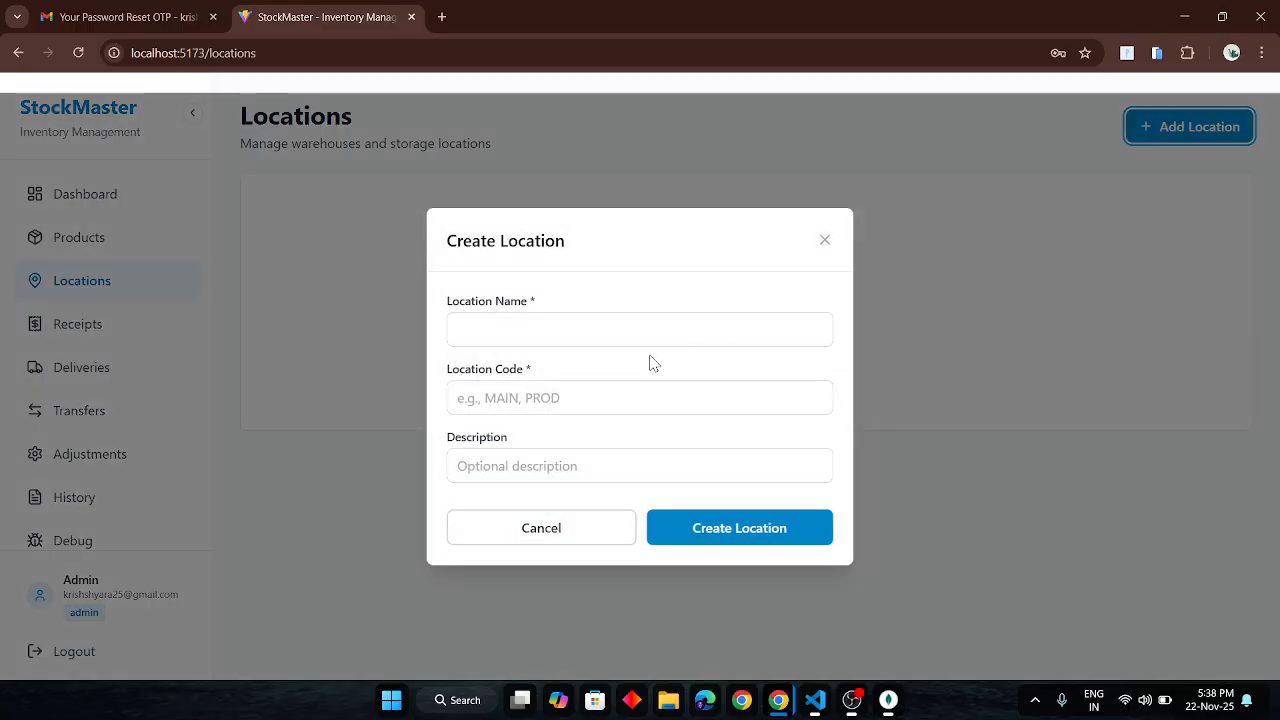
{"action": "left_click", "coordinate": [584, 332]}
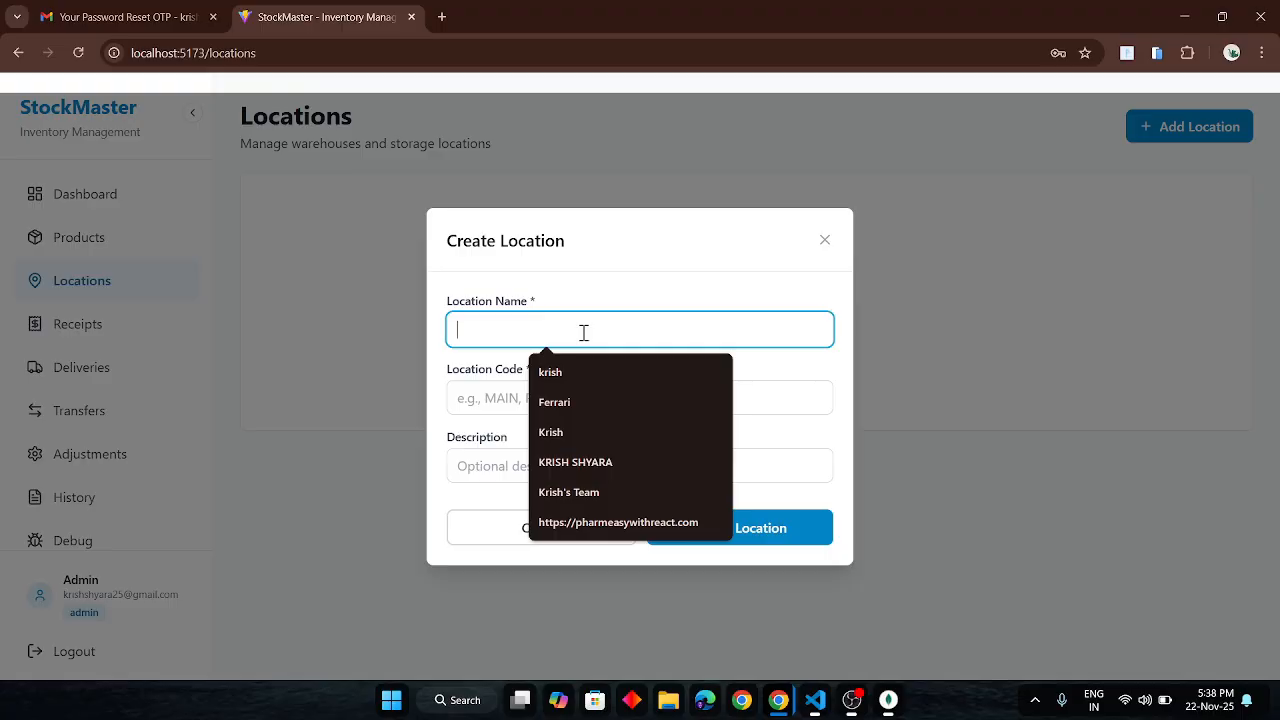
{"action": "type", "text": "Mian"}
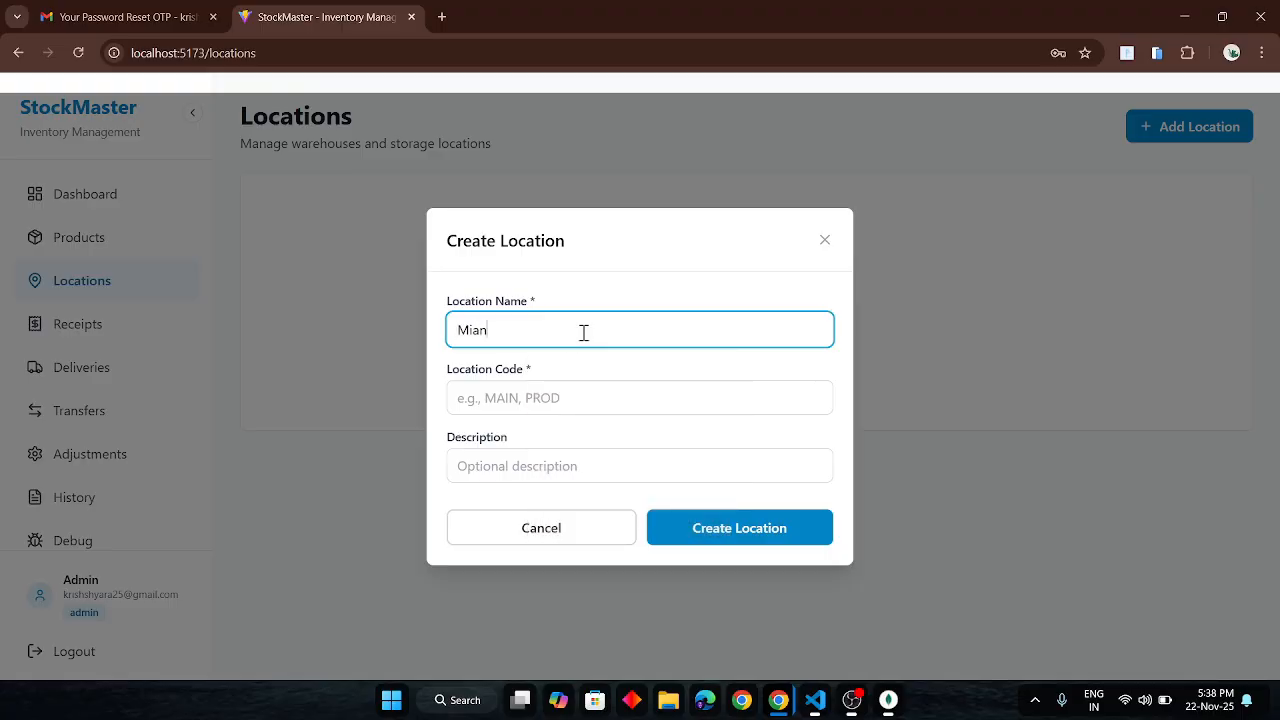
{"action": "key", "text": "BackSpace"}
{"action": "key", "text": "BackSpace"}
{"action": "key", "text": "BackSpace"}
{"action": "type", "text": "ain Sho["}
{"action": "left_click", "coordinate": [539, 386]}
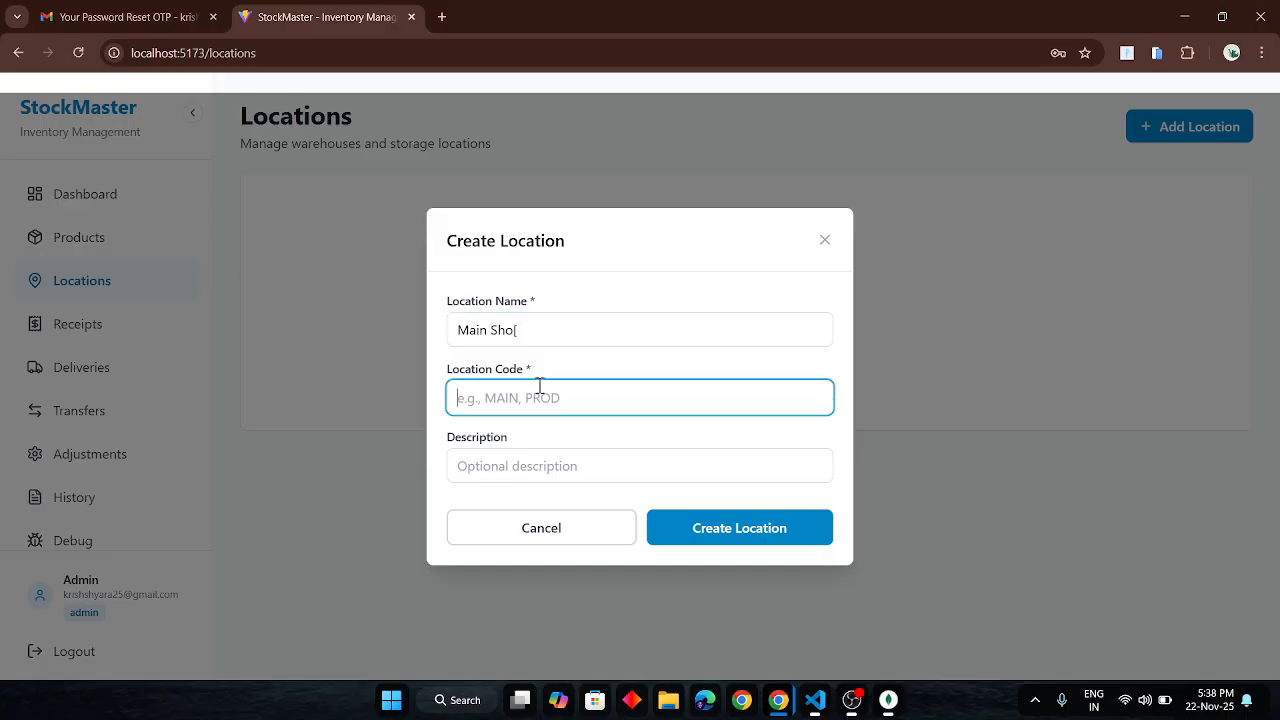
{"action": "type", "text": "123"}
{"action": "left_click", "coordinate": [502, 471]}
{"action": "type", "text": "Main shop"}
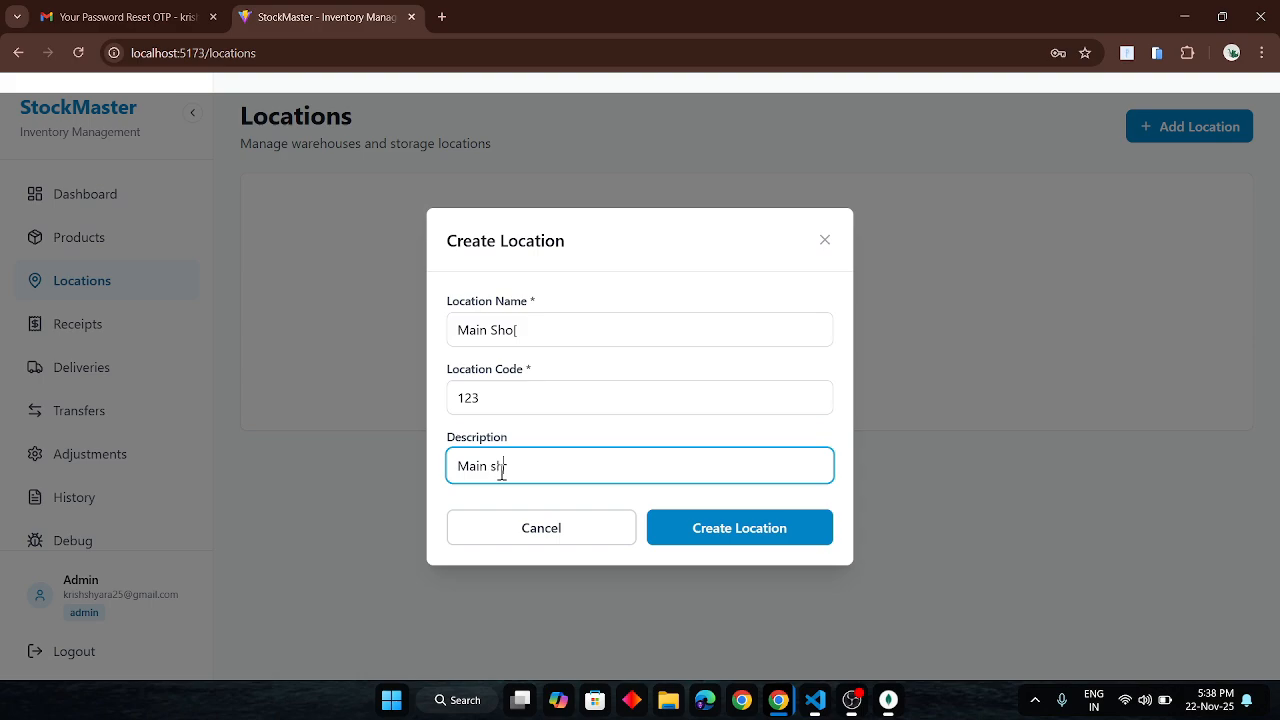
{"action": "left_click", "coordinate": [540, 312]}
{"action": "type", "text": "p"}
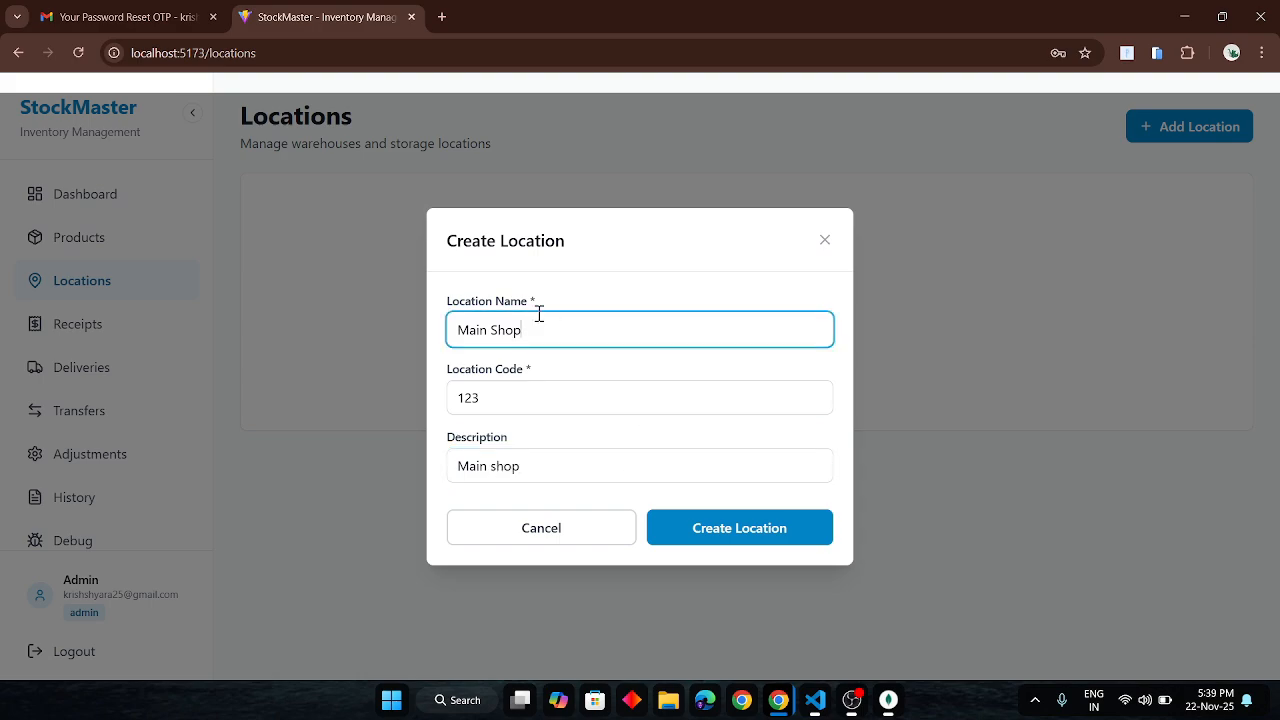
{"action": "left_click", "coordinate": [737, 536]}
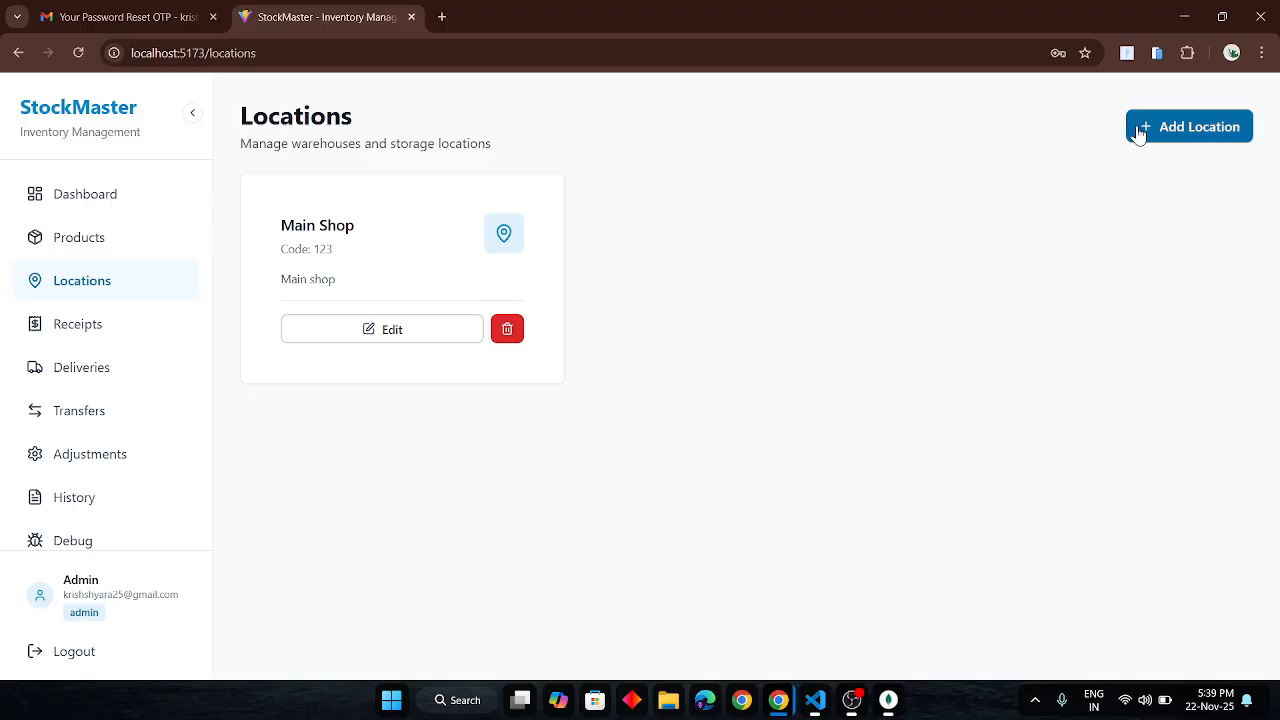
- Add a location named Godown with code 234 and description 'godown', correcting a description typo
{"action": "left_click", "coordinate": [1138, 132]}
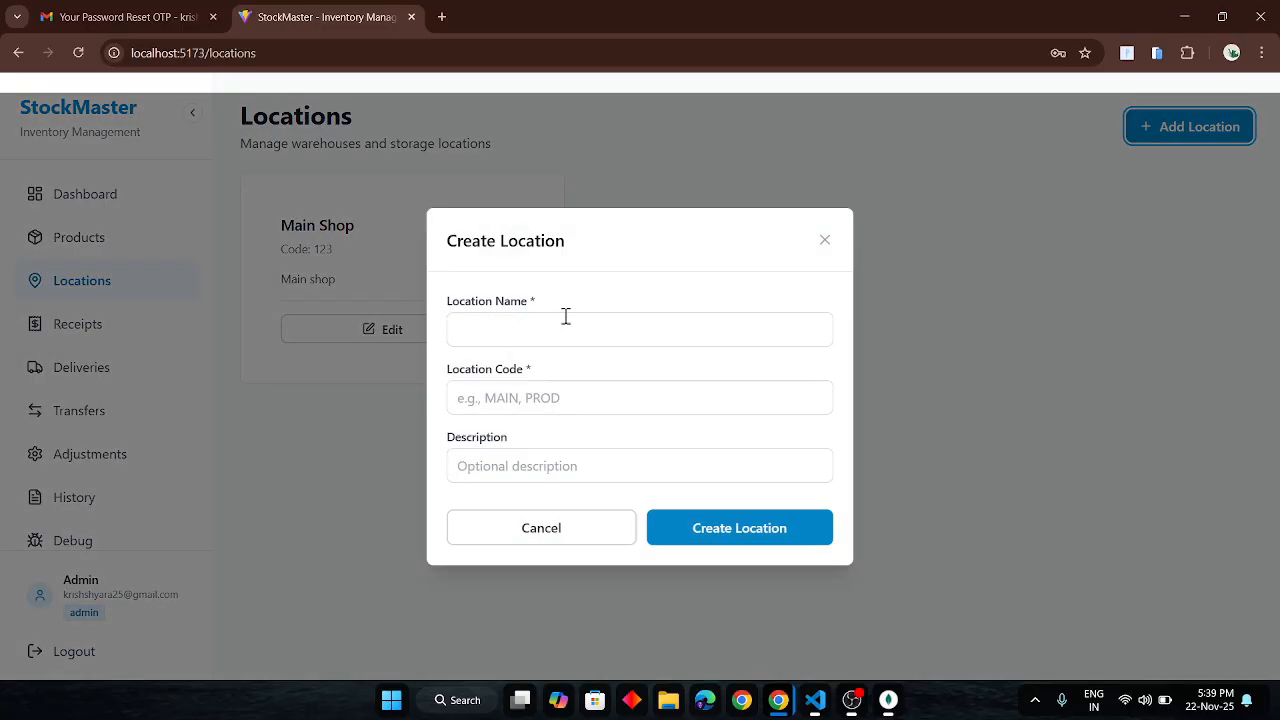
{"action": "left_click", "coordinate": [524, 340]}
{"action": "type", "text": "Godown"}
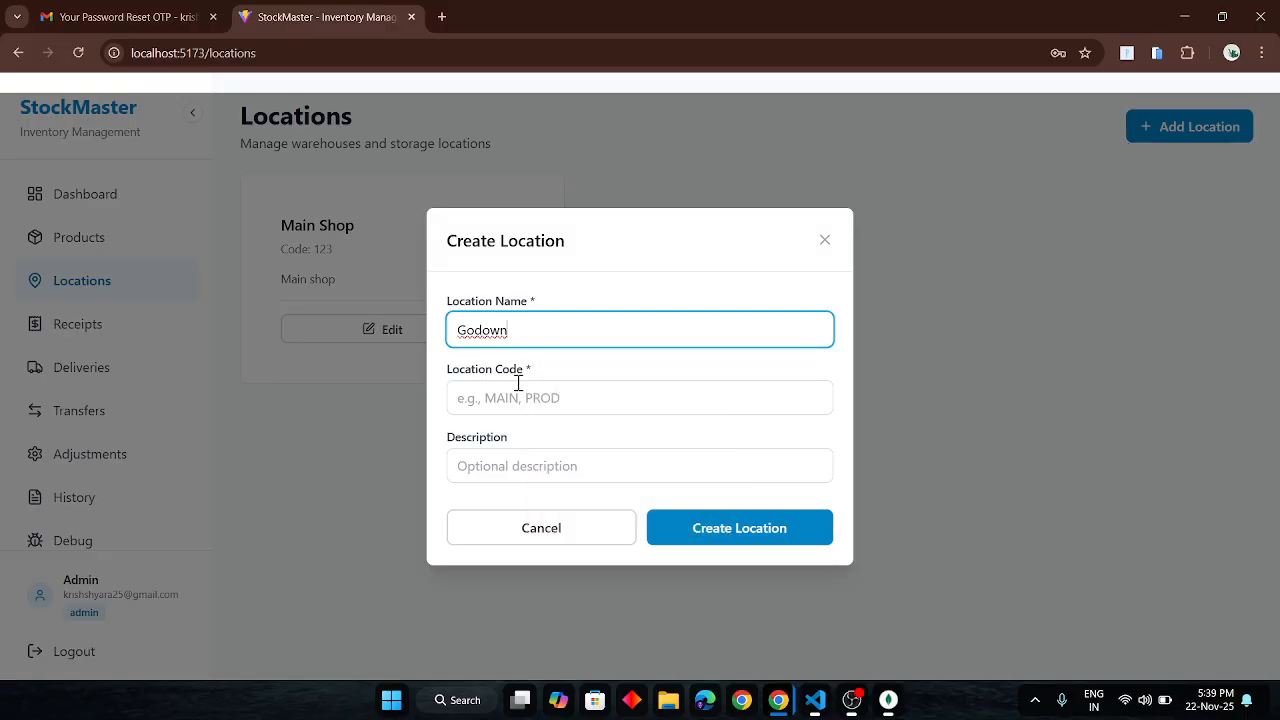
{"action": "left_click", "coordinate": [518, 388]}
{"action": "type", "text": "234"}
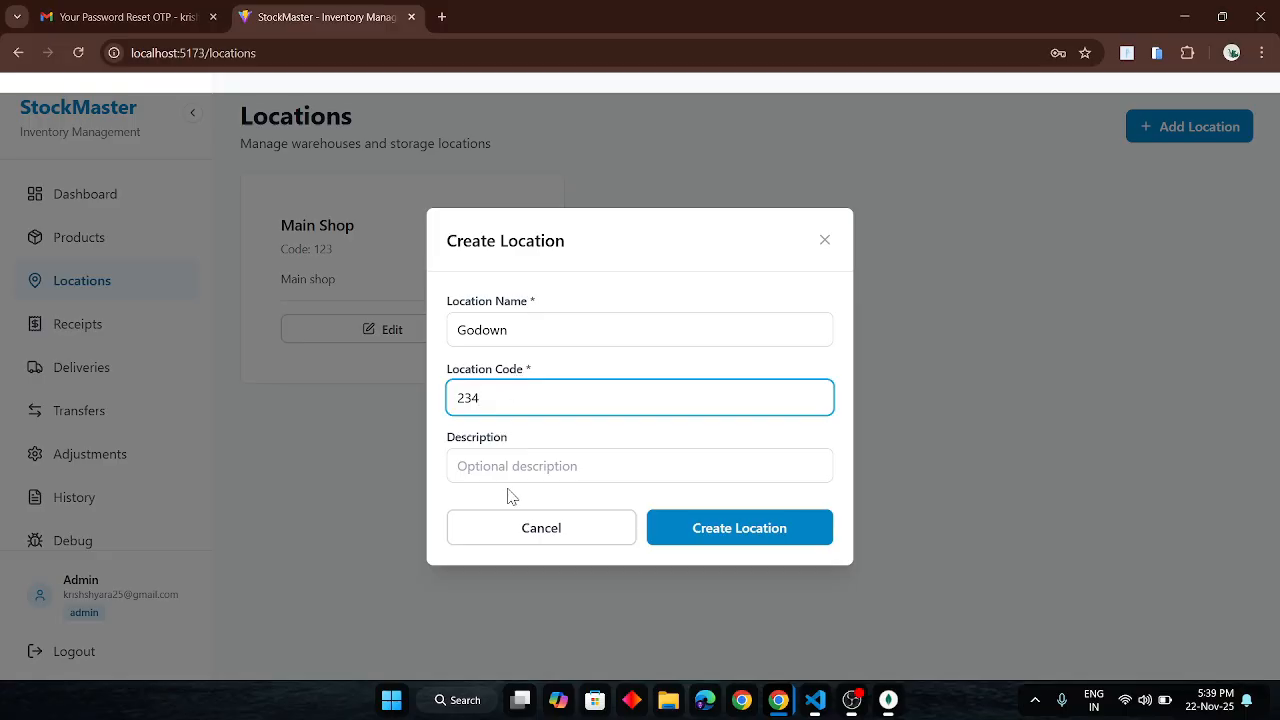
{"action": "left_click", "coordinate": [535, 465]}
{"action": "type", "text": "dog"}
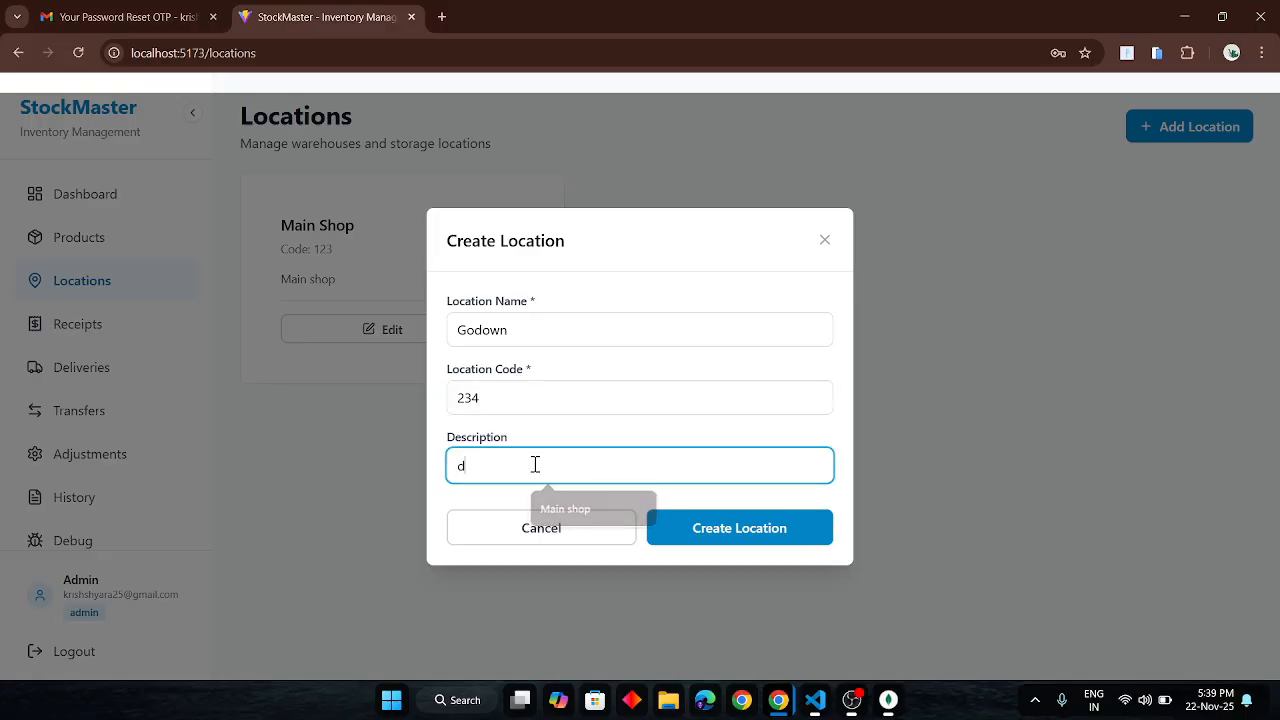
{"action": "key", "text": "BackSpace"}
{"action": "key", "text": "BackSpace"}
{"action": "key", "text": "BackSpace"}
{"action": "type", "text": "godown"}
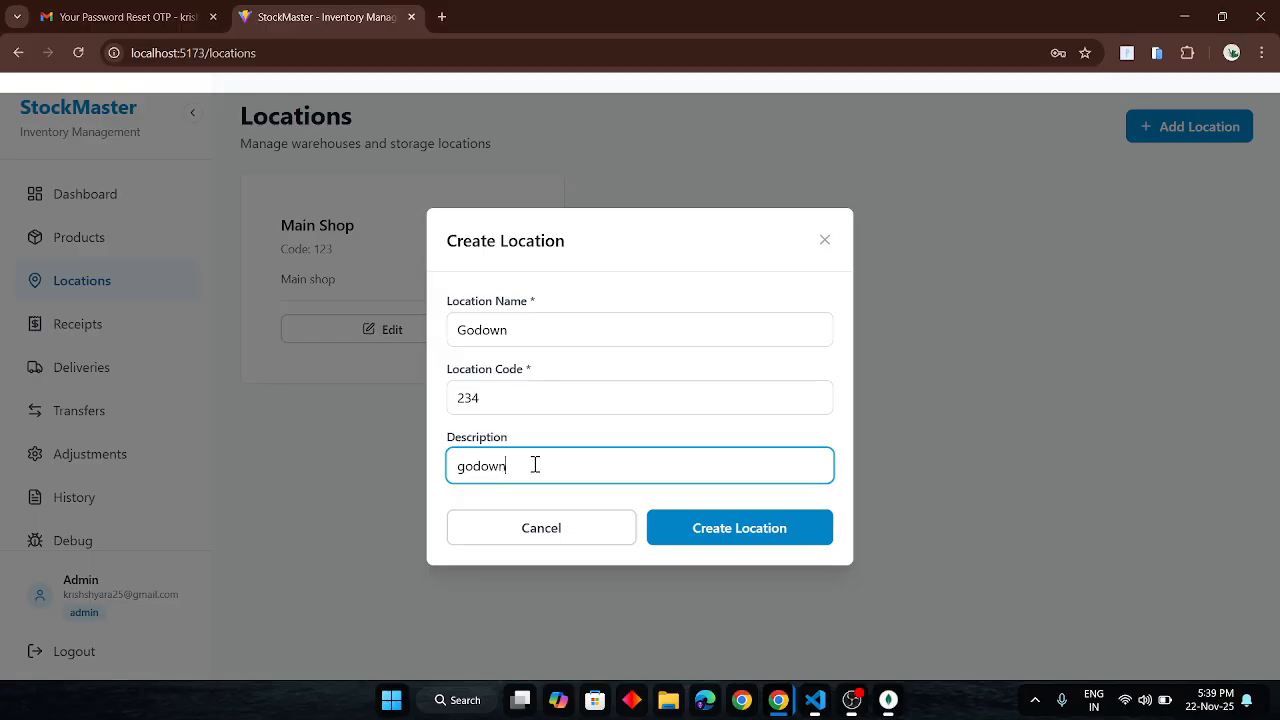
{"action": "left_click", "coordinate": [740, 532]}
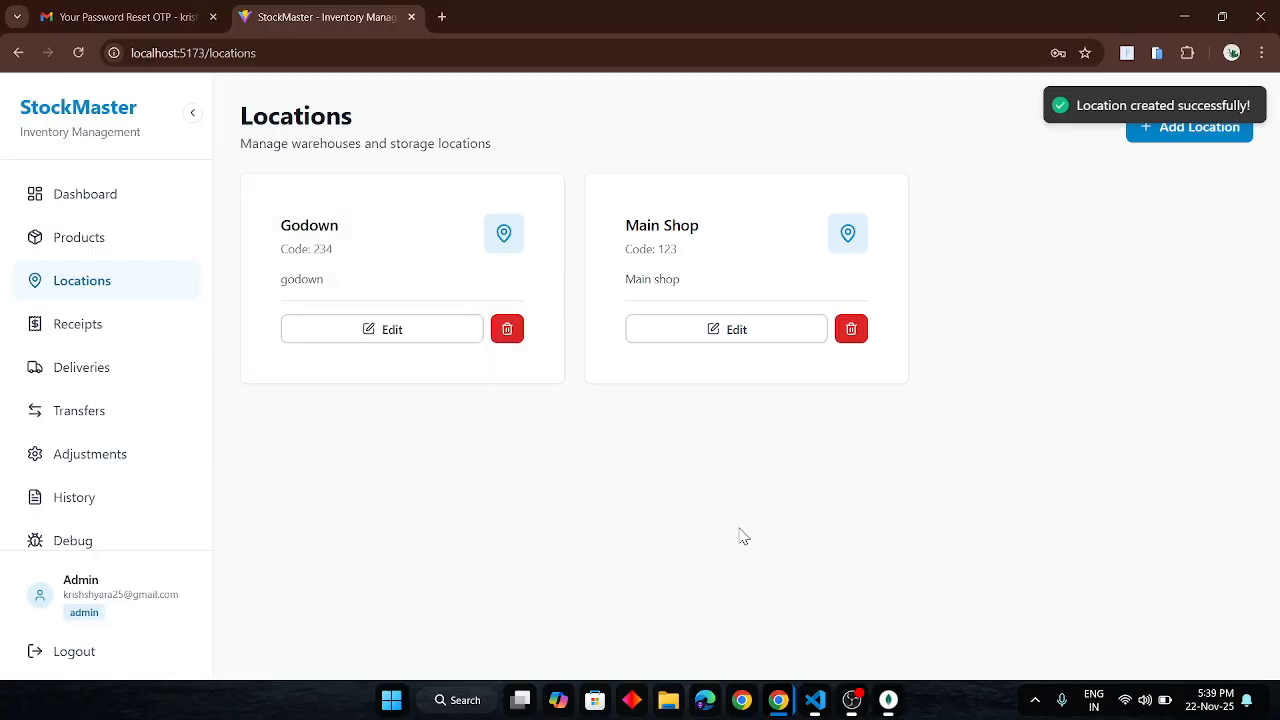
- Check the locations collection in MongoDB Compass, then return to the staff account's StockMaster window
{"action": "key", "text": "alt+Tab"}
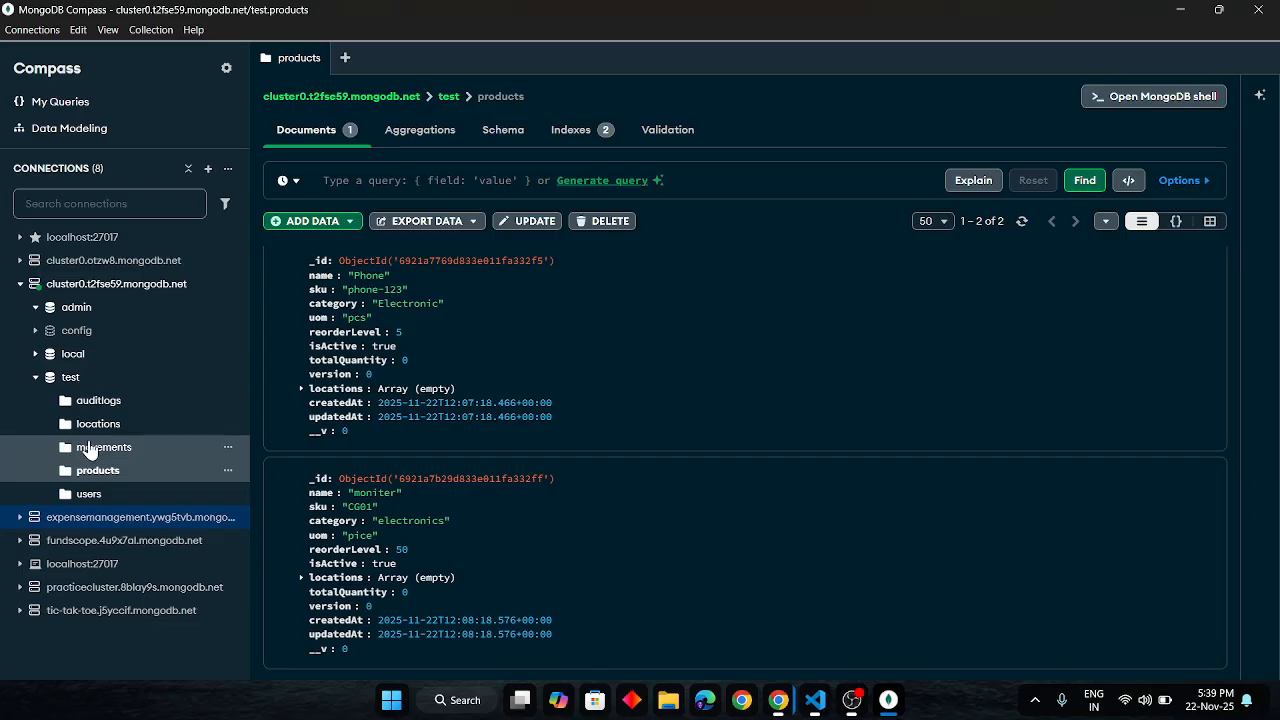
{"action": "left_click", "coordinate": [100, 428]}
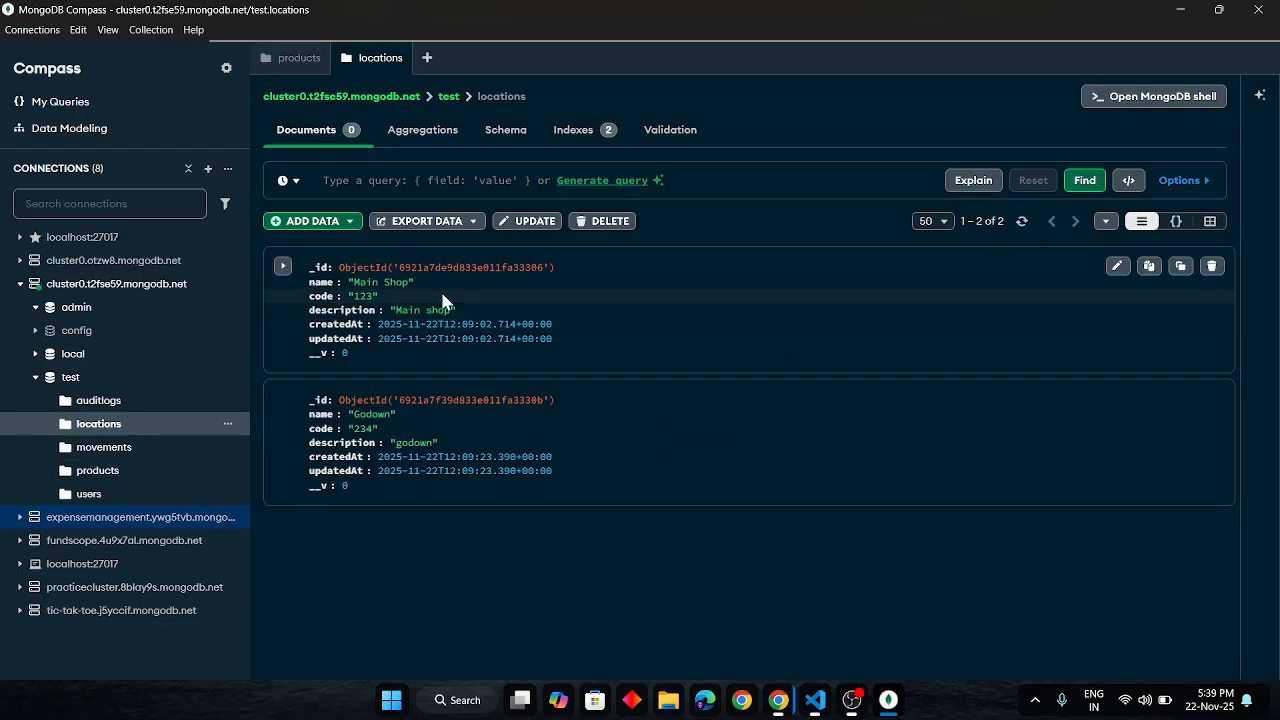
{"action": "key", "text": "alt+Tab"}
{"action": "key", "text": "alt+Tab"}
{"action": "key", "text": "Tab"}
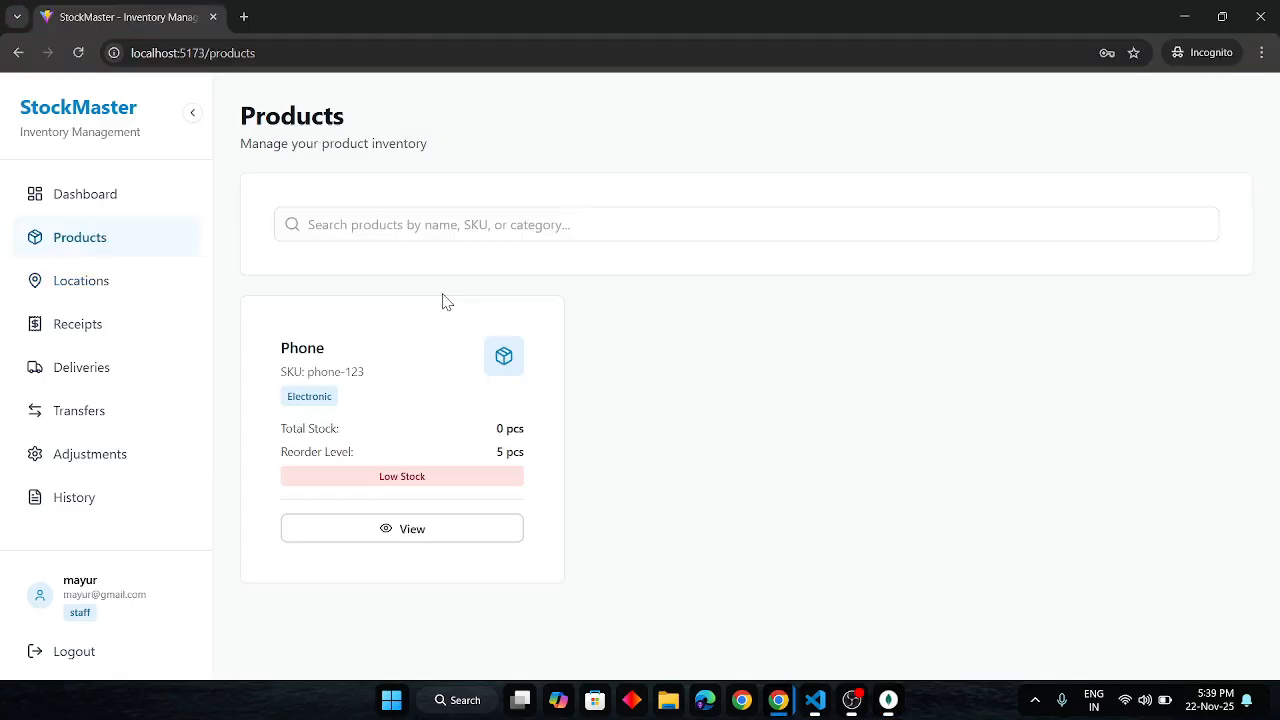
- Check the Godown location on the staff account's Locations page, then return to the admin window
{"action": "left_click", "coordinate": [90, 300]}
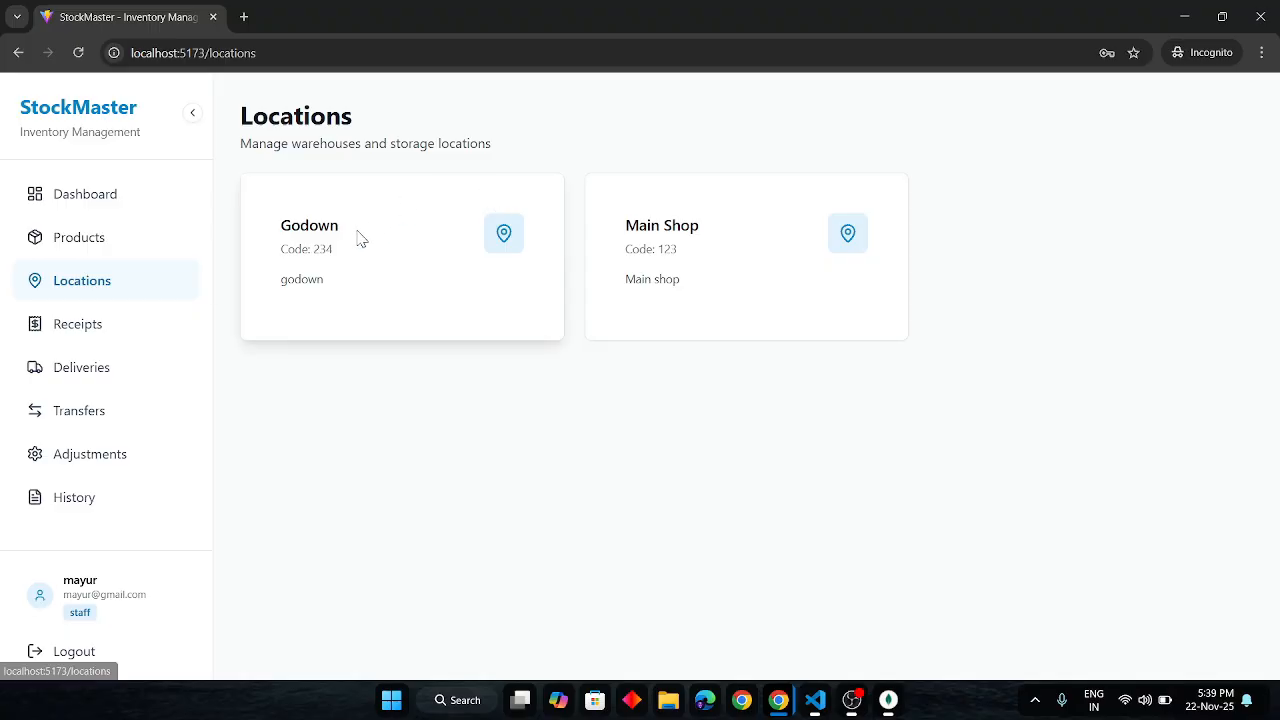
{"action": "left_click_drag", "start_coordinate": [284, 230], "coordinate": [386, 234]}
{"action": "key", "text": "alt+Tab"}
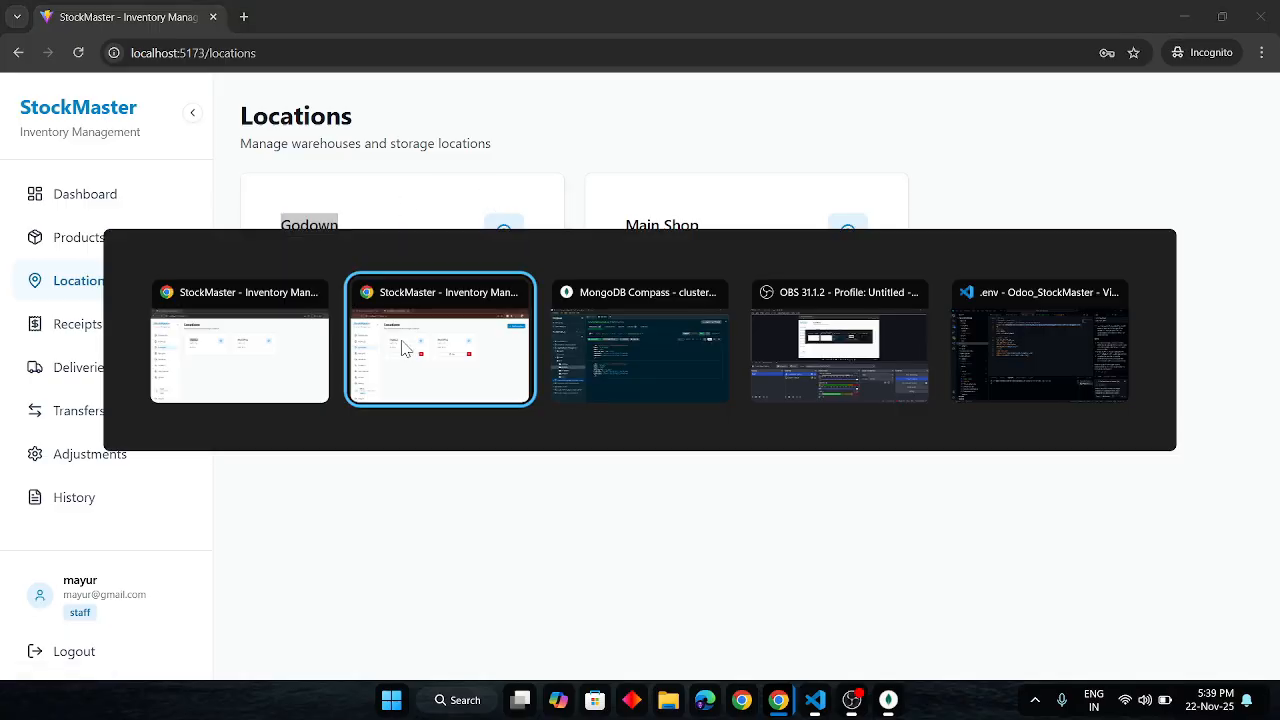
- Open moniter's product details and bring up the Add Stock (Receipt) form
{"action": "left_click", "coordinate": [63, 250]}
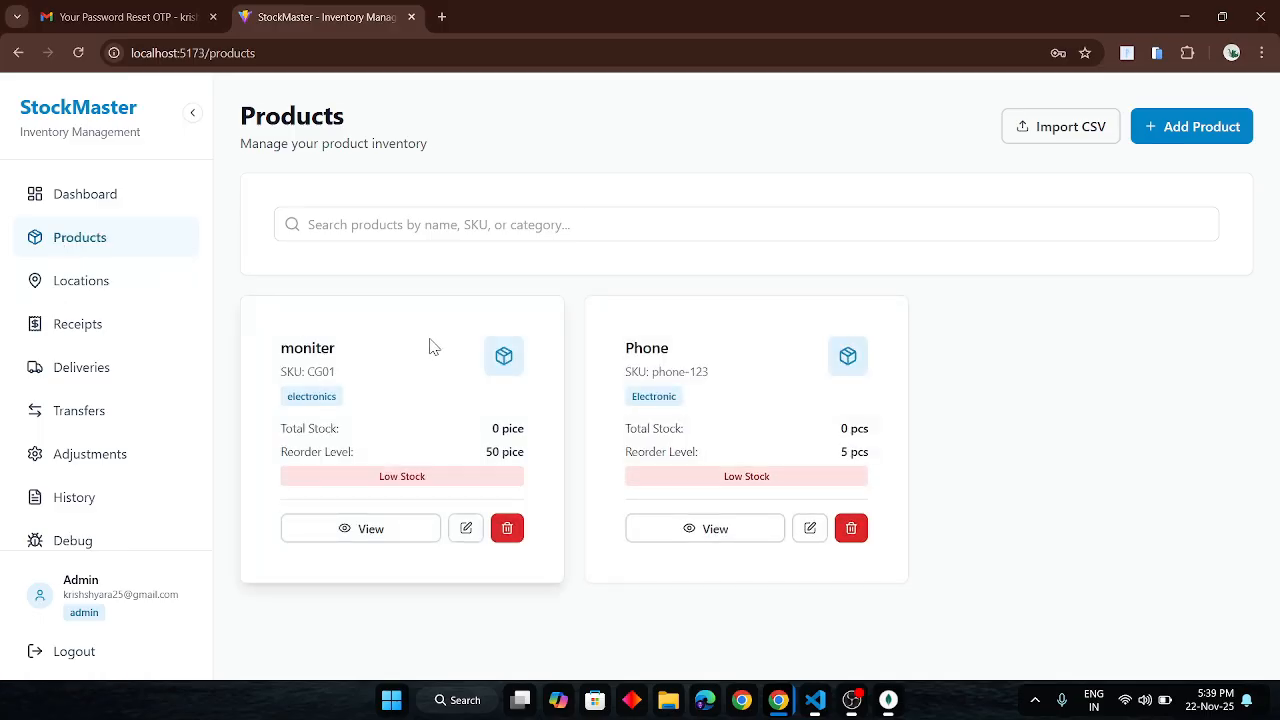
{"action": "left_click", "coordinate": [371, 528]}
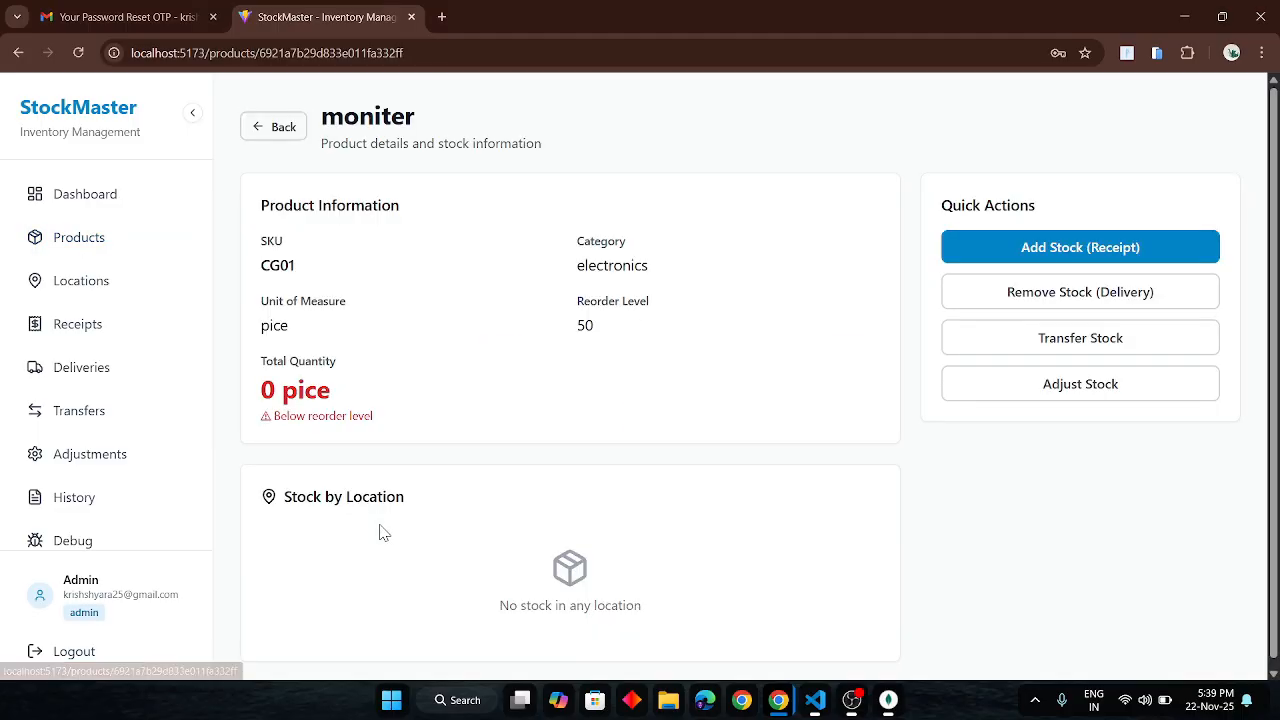
{"action": "left_click", "coordinate": [1036, 266]}
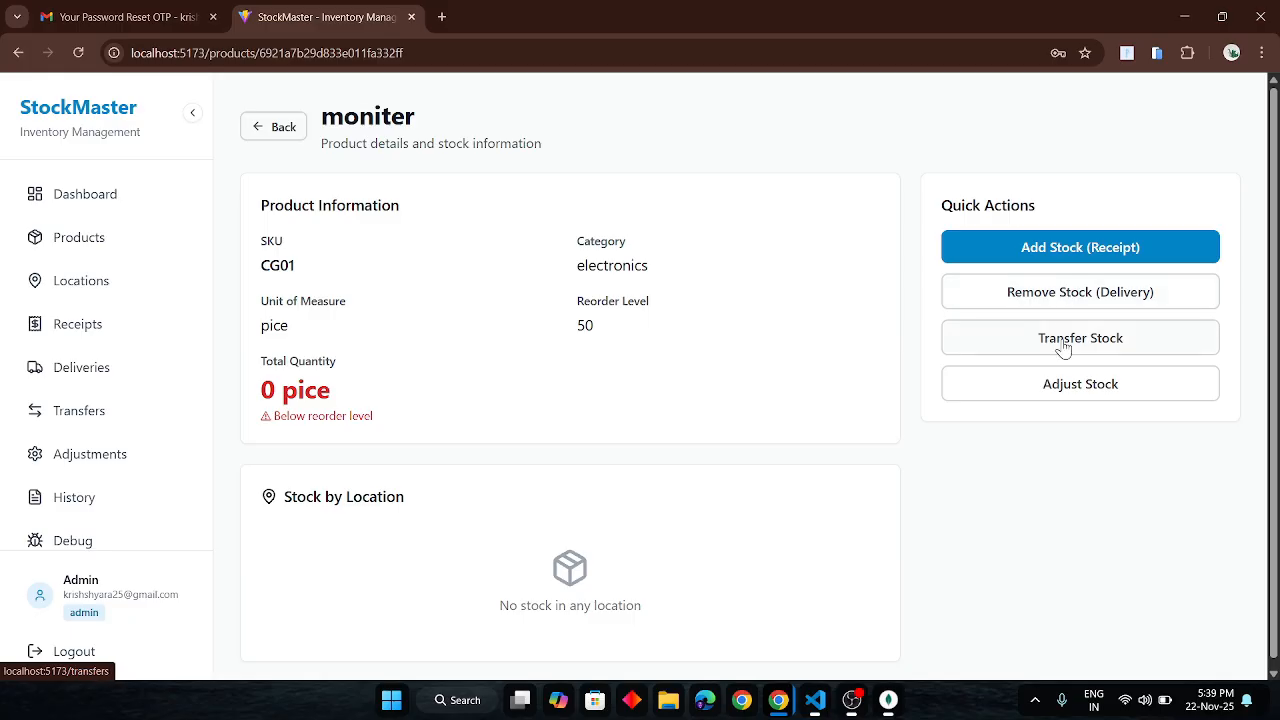
{"action": "left_click", "coordinate": [1027, 253]}
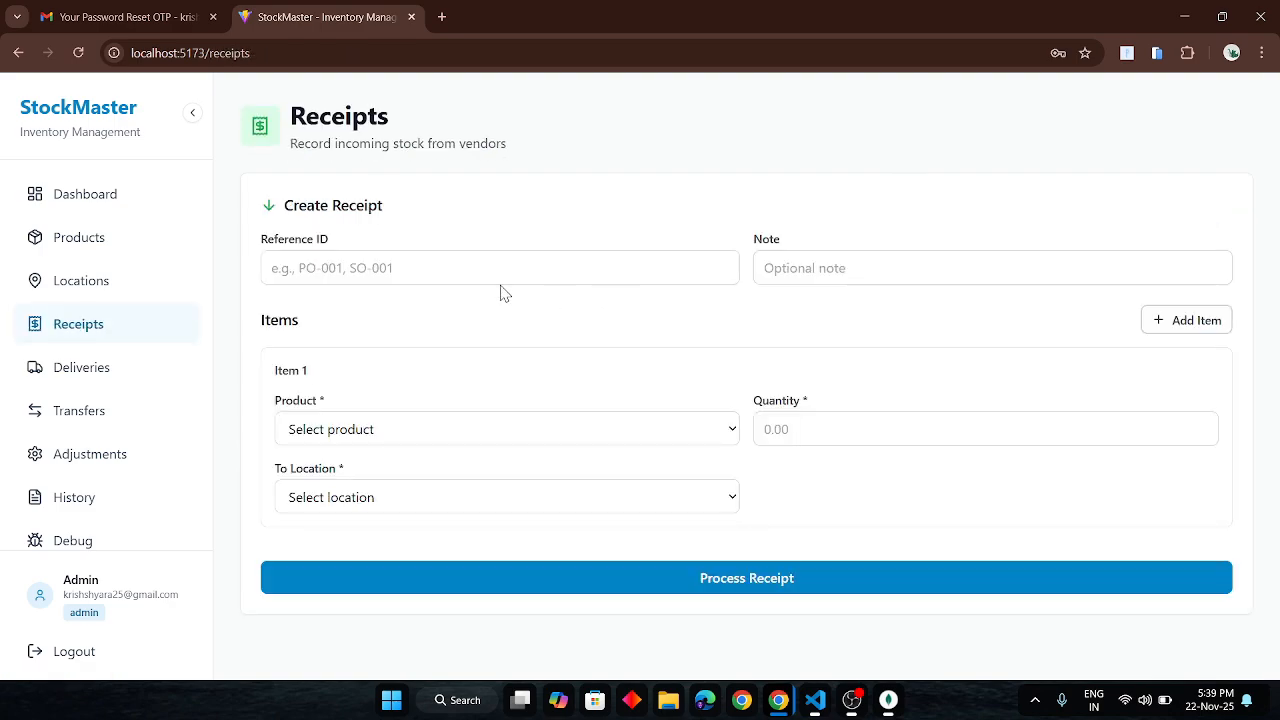
- Give the receipt reference ID phone-123 and the note 'phomen'
{"action": "left_click", "coordinate": [394, 276]}
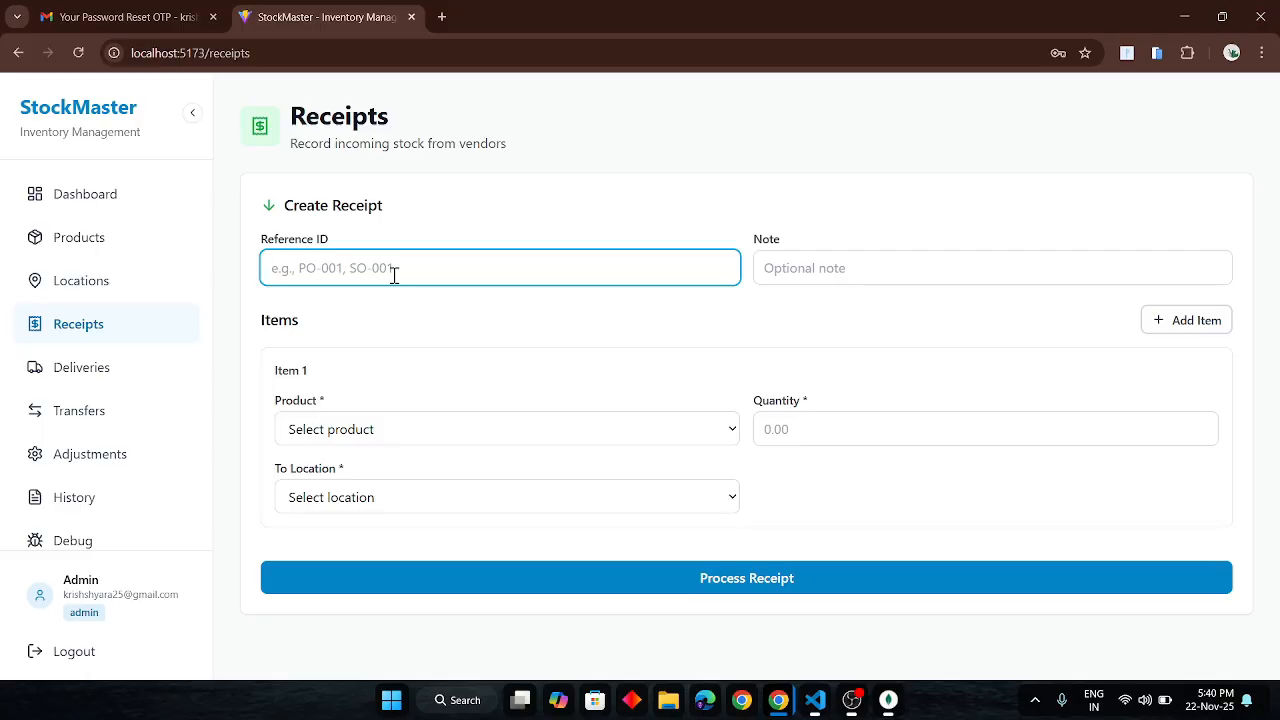
{"action": "type", "text": "phone-123"}
{"action": "left_click", "coordinate": [806, 277]}
{"action": "type", "text": "phomen"}
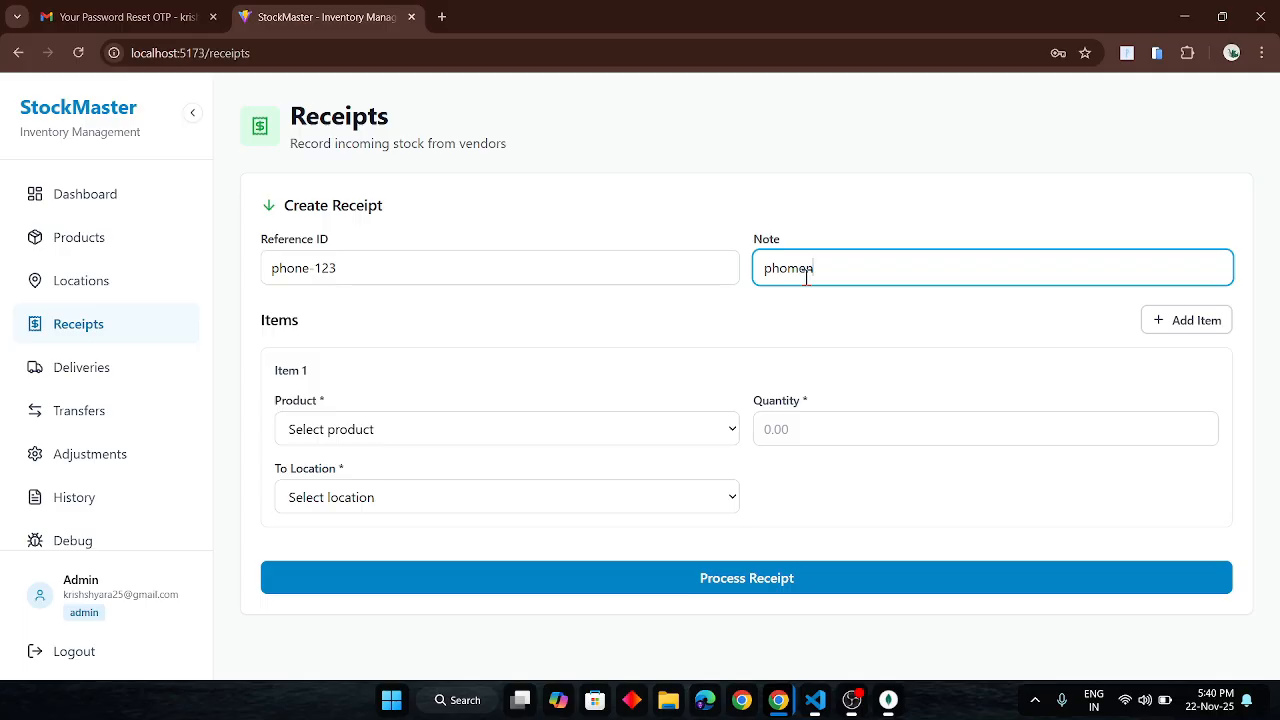
- Receive 200 Phone units into Main Shop, then check the Products list
{"action": "left_click", "coordinate": [452, 429]}
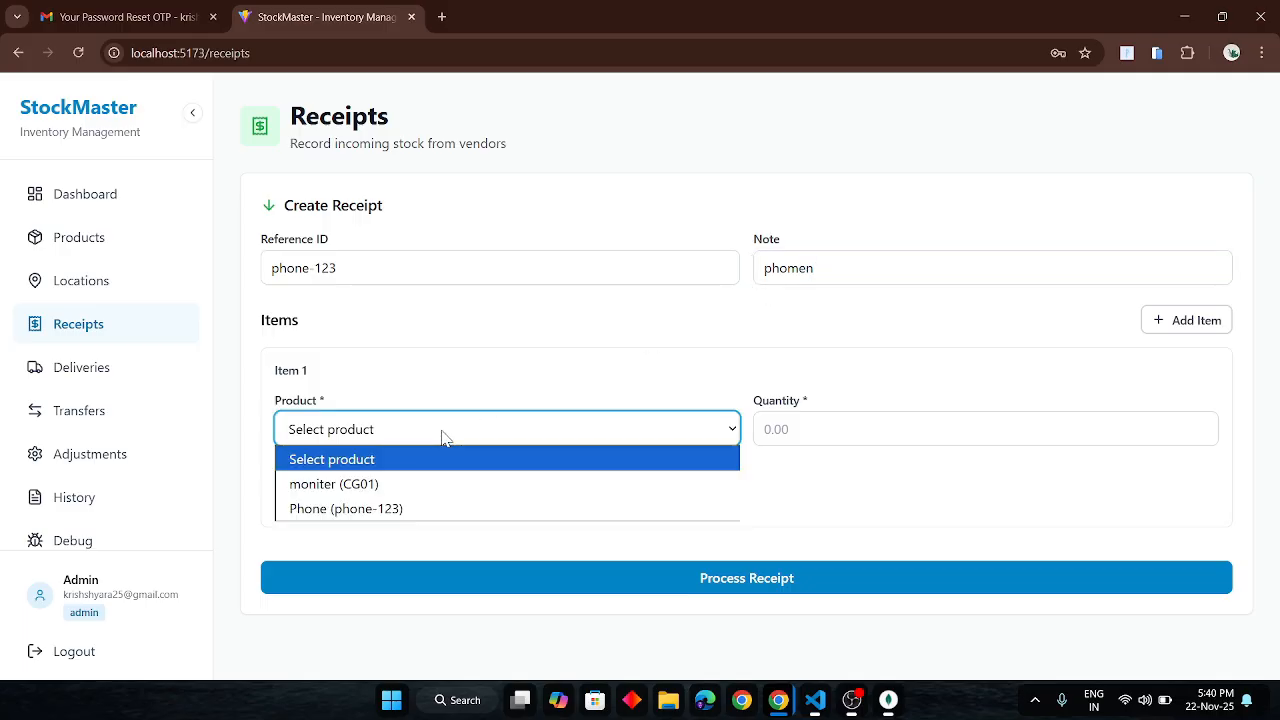
{"action": "left_click", "coordinate": [339, 509]}
{"action": "left_click", "coordinate": [799, 429]}
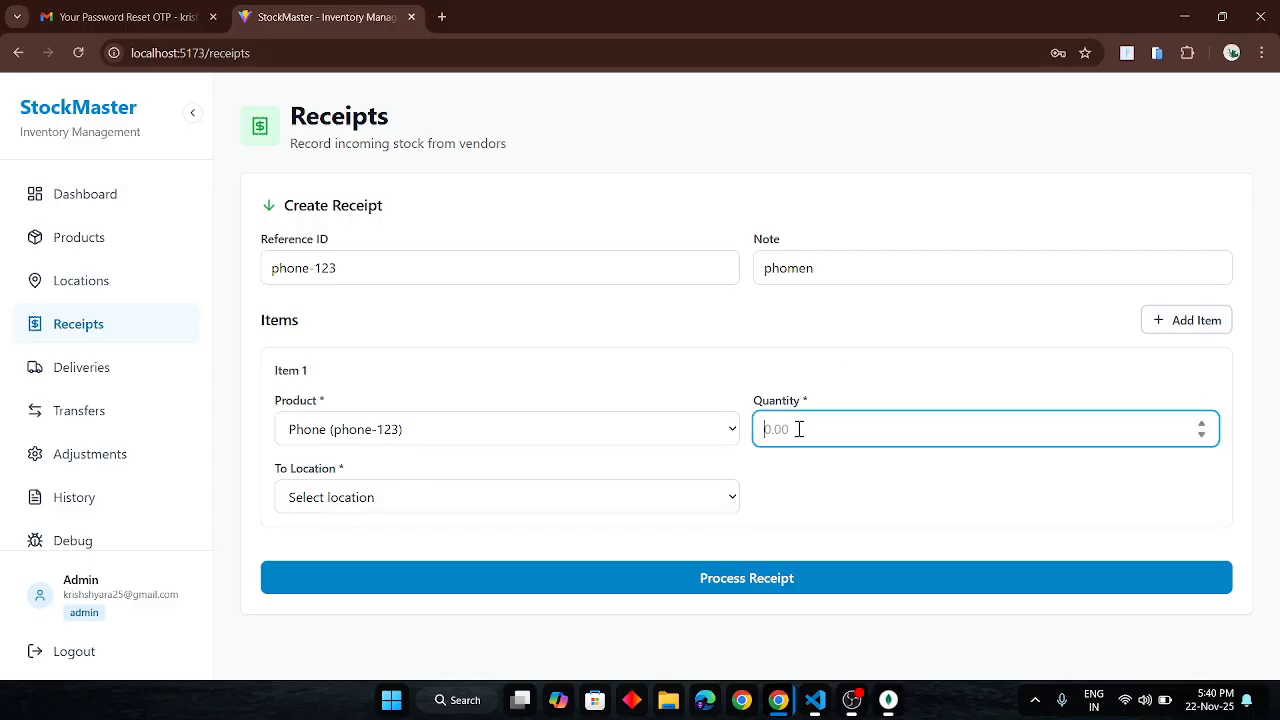
{"action": "type", "text": "200"}
{"action": "left_click", "coordinate": [651, 490]}
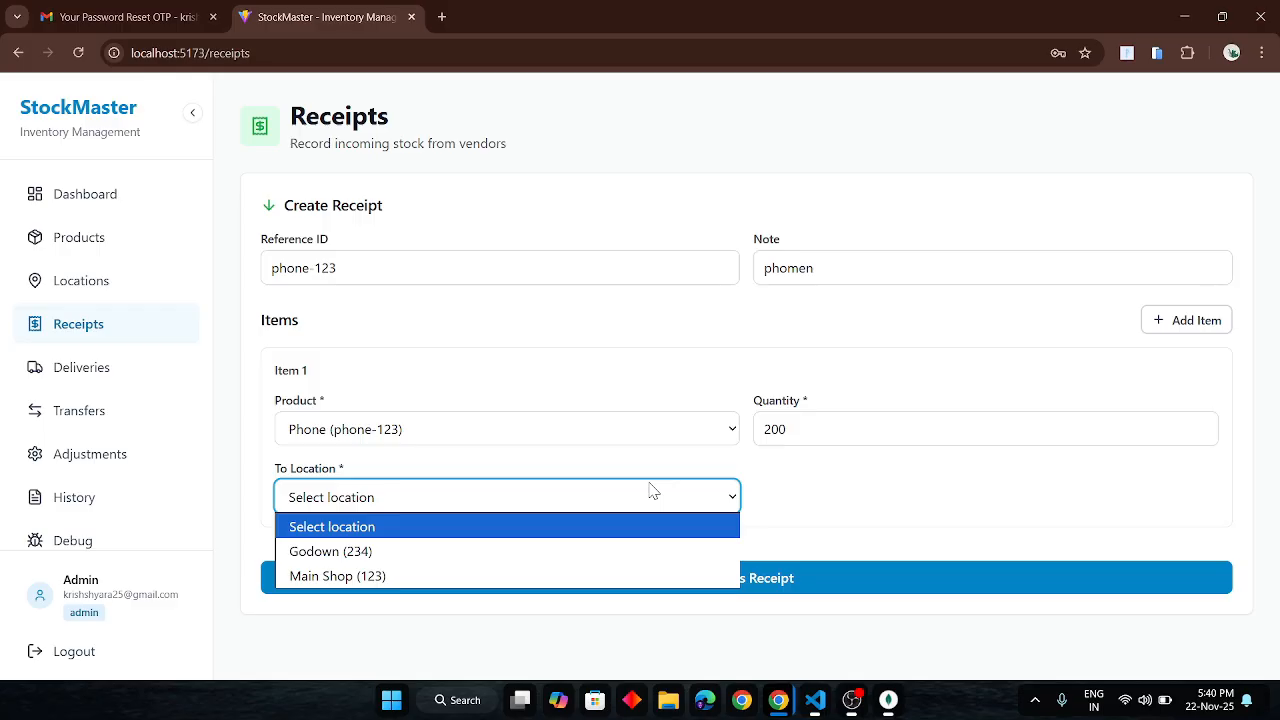
{"action": "left_click", "coordinate": [465, 577]}
{"action": "left_click", "coordinate": [617, 580]}
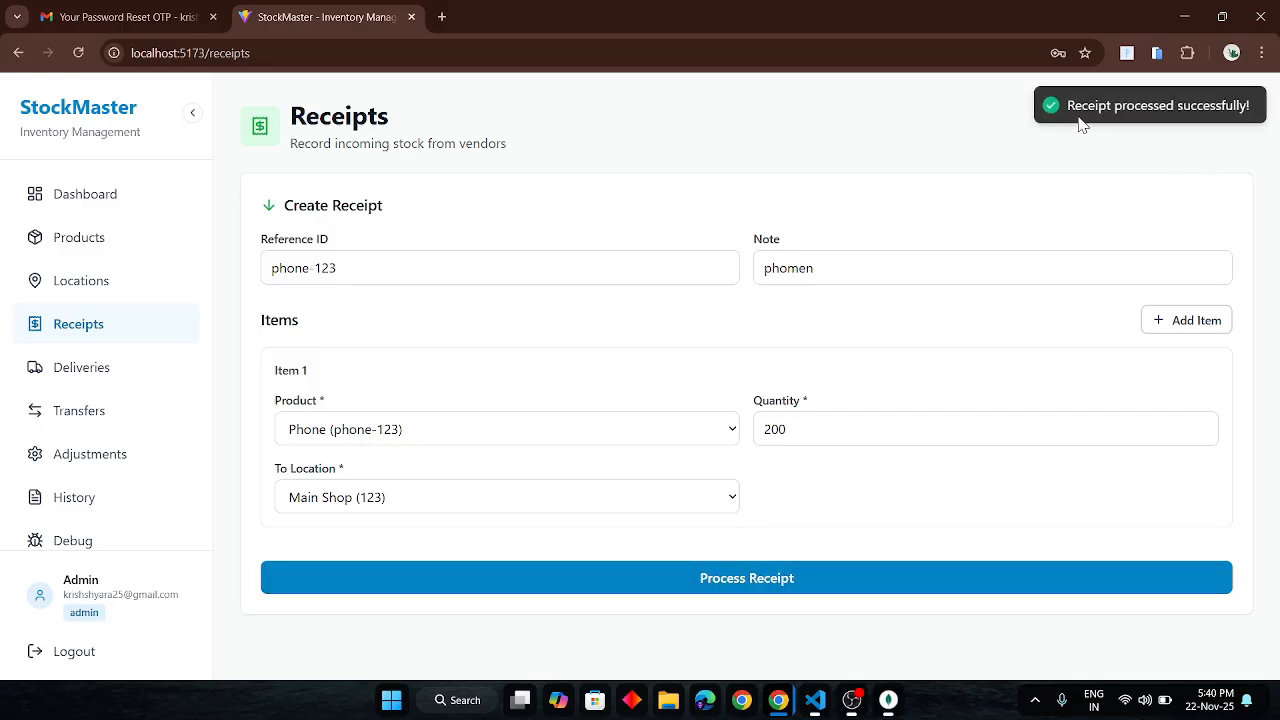
{"action": "left_click", "coordinate": [76, 250]}
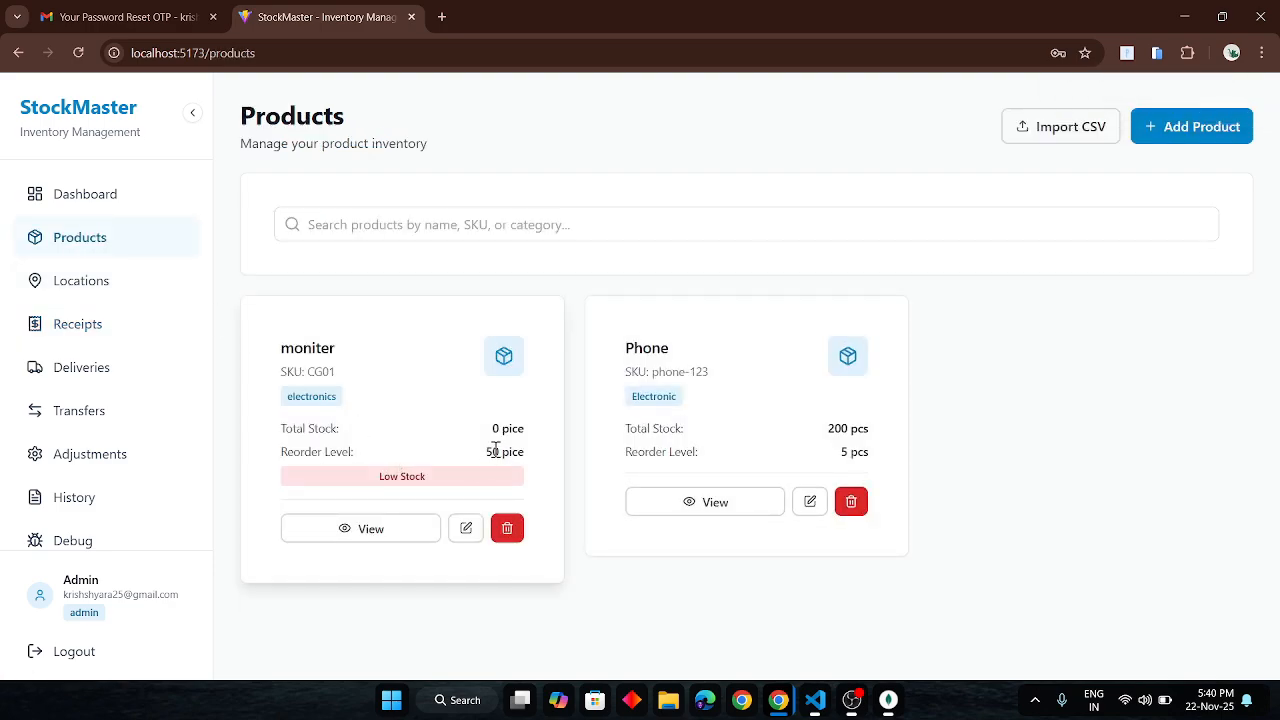
- Highlight moniter's stock figures and Phone's new 200 pcs total in the product list
{"action": "left_click_drag", "start_coordinate": [494, 450], "coordinate": [560, 457]}
{"action": "left_click", "coordinate": [846, 436]}
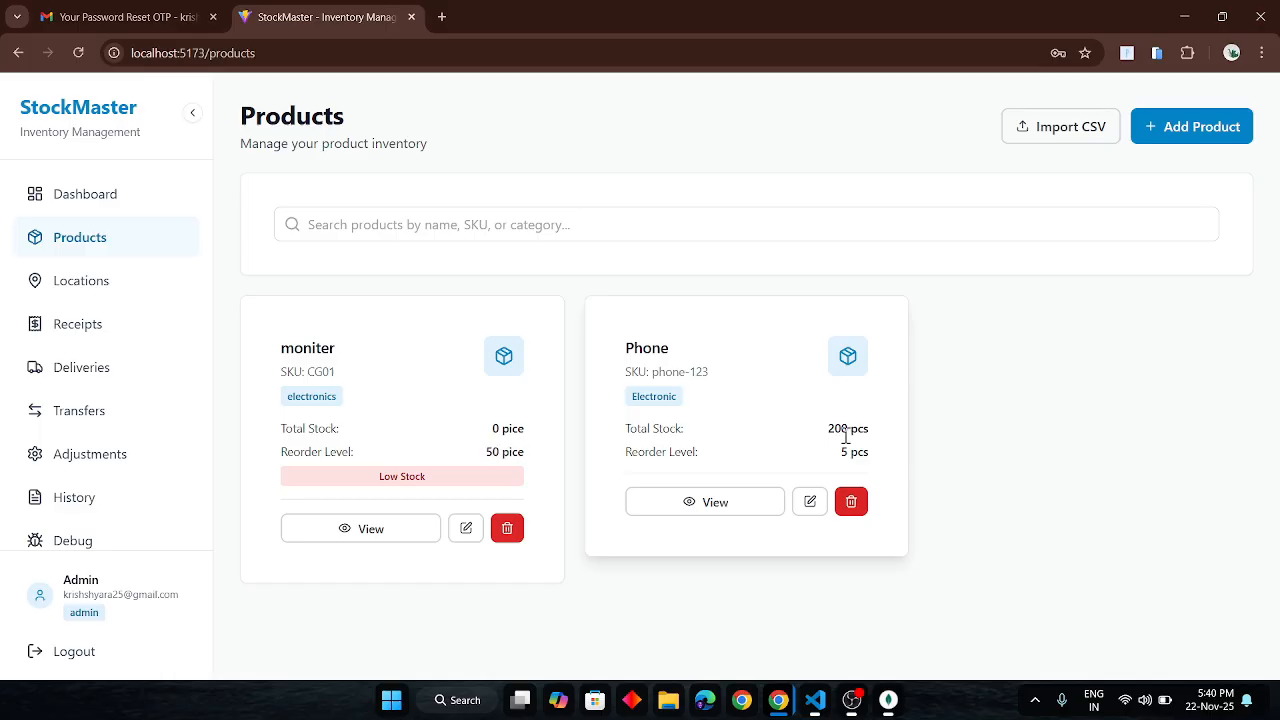
{"action": "left_click_drag", "start_coordinate": [828, 434], "coordinate": [888, 440]}
- Scroll the Dashboard through the charts, Low Stock Alert and Recent Movements
{"action": "left_click", "coordinate": [94, 198]}
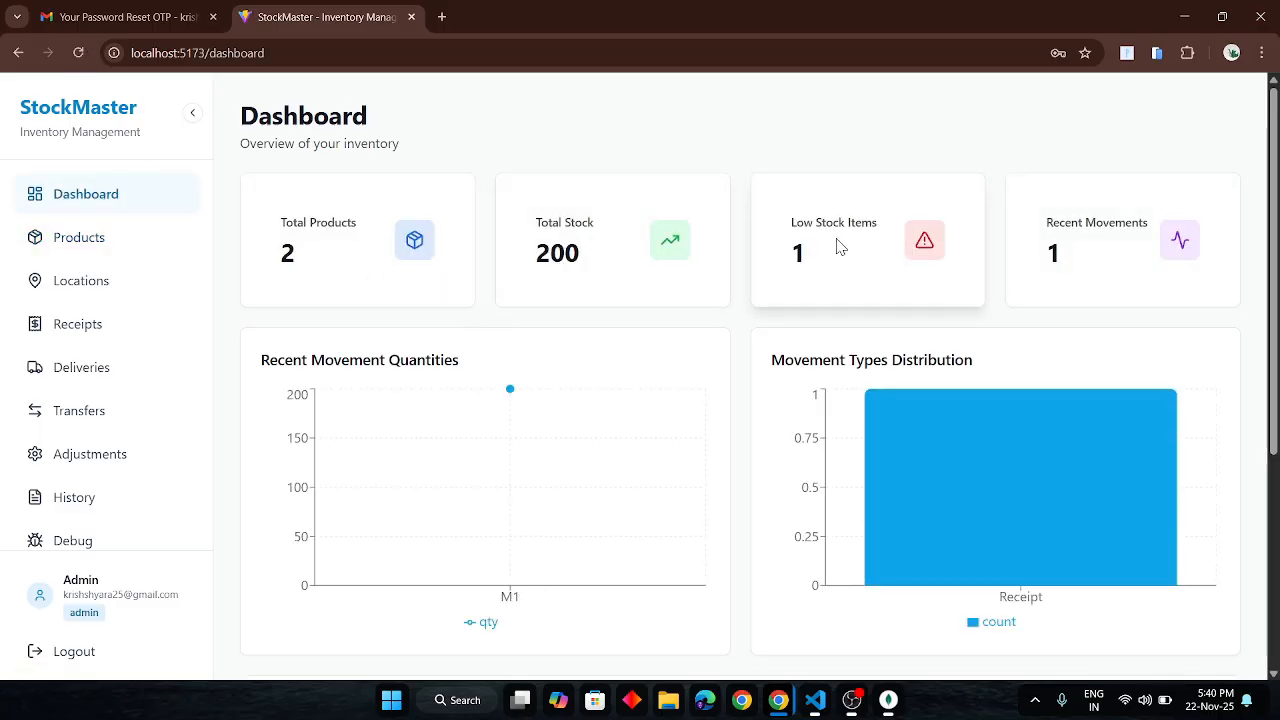
{"action": "scroll", "coordinate": [1104, 272], "scroll_direction": "down", "scroll_amount": 1}
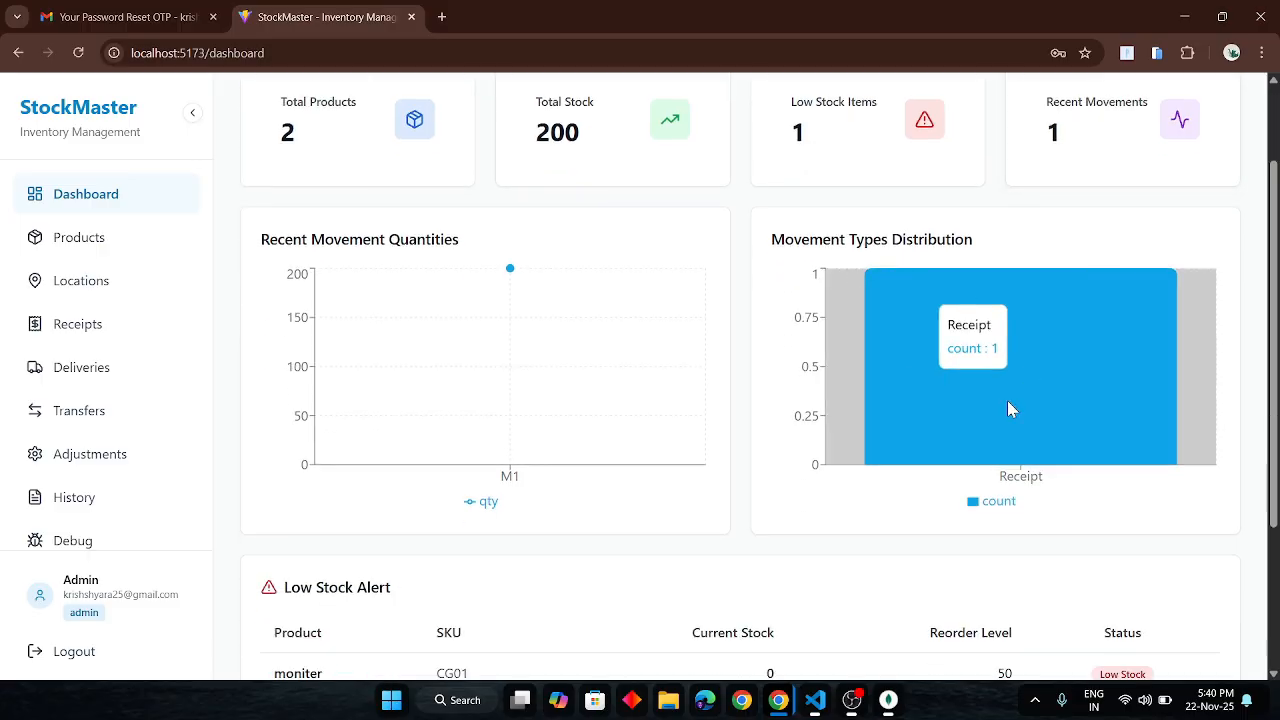
{"action": "scroll", "coordinate": [1007, 400], "scroll_direction": "down", "scroll_amount": 1}
{"action": "mouse_move", "coordinate": [543, 294]}
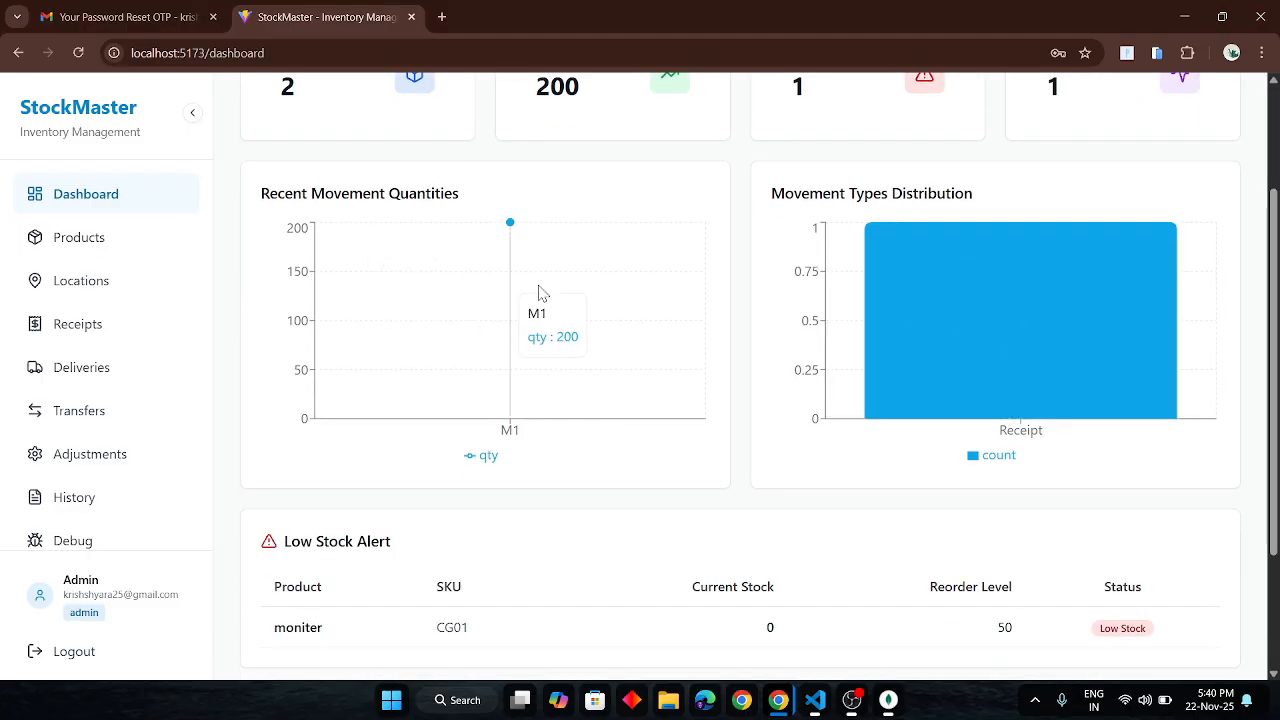
{"action": "scroll", "coordinate": [538, 293], "scroll_direction": "down", "scroll_amount": 1}
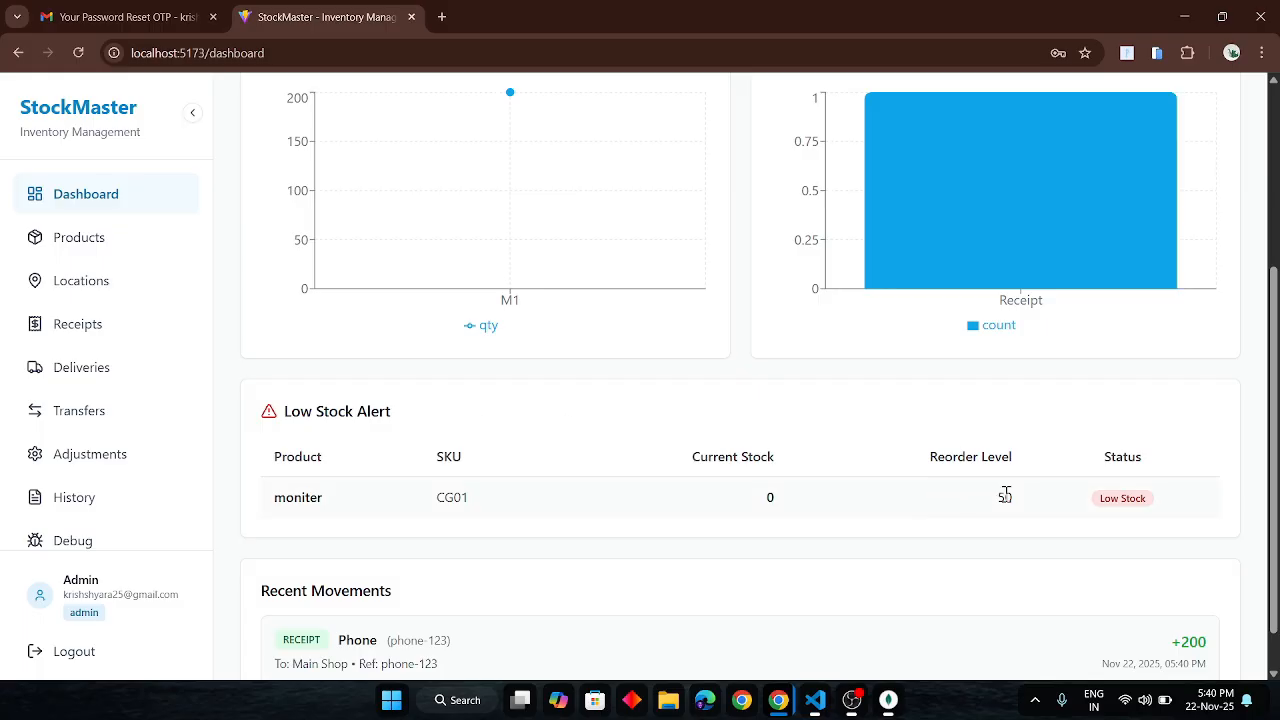
{"action": "scroll", "coordinate": [1005, 495], "scroll_direction": "down", "scroll_amount": 1}
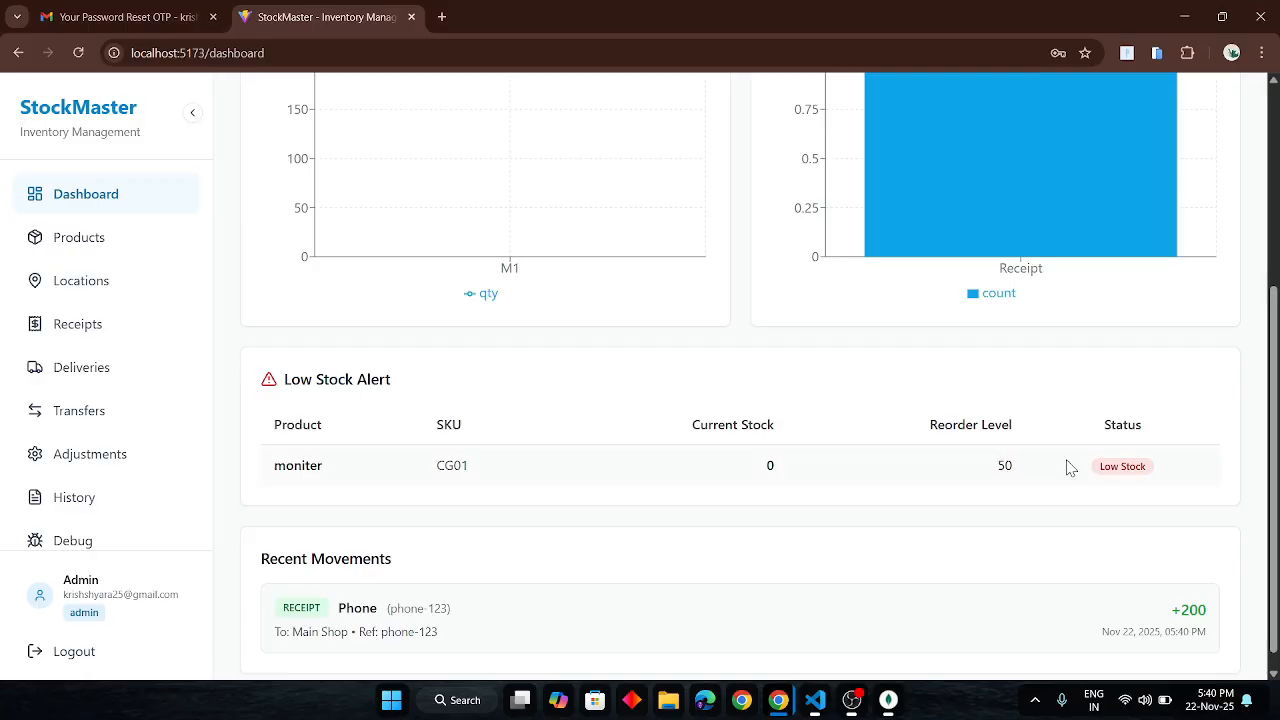
{"action": "scroll", "coordinate": [1088, 467], "scroll_direction": "down", "scroll_amount": 1}
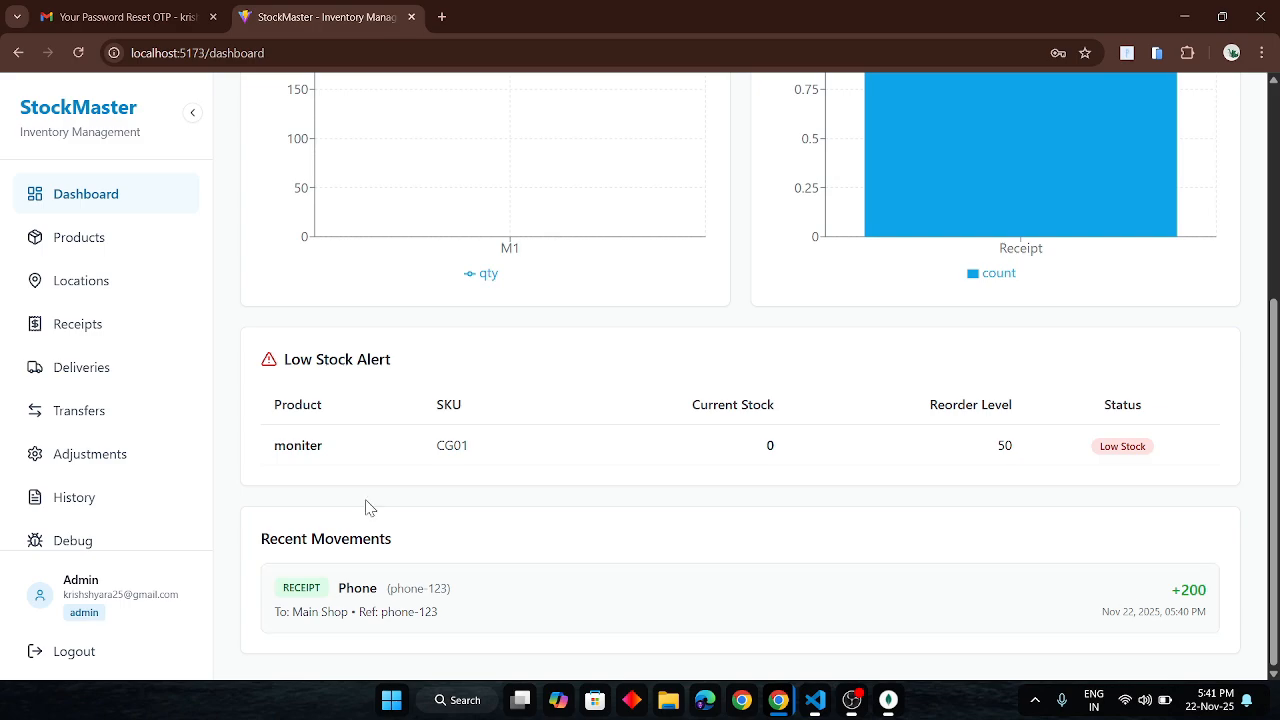
- Start a new receipt with reference phone-123 and the note 'rec'
{"action": "left_click", "coordinate": [80, 330]}
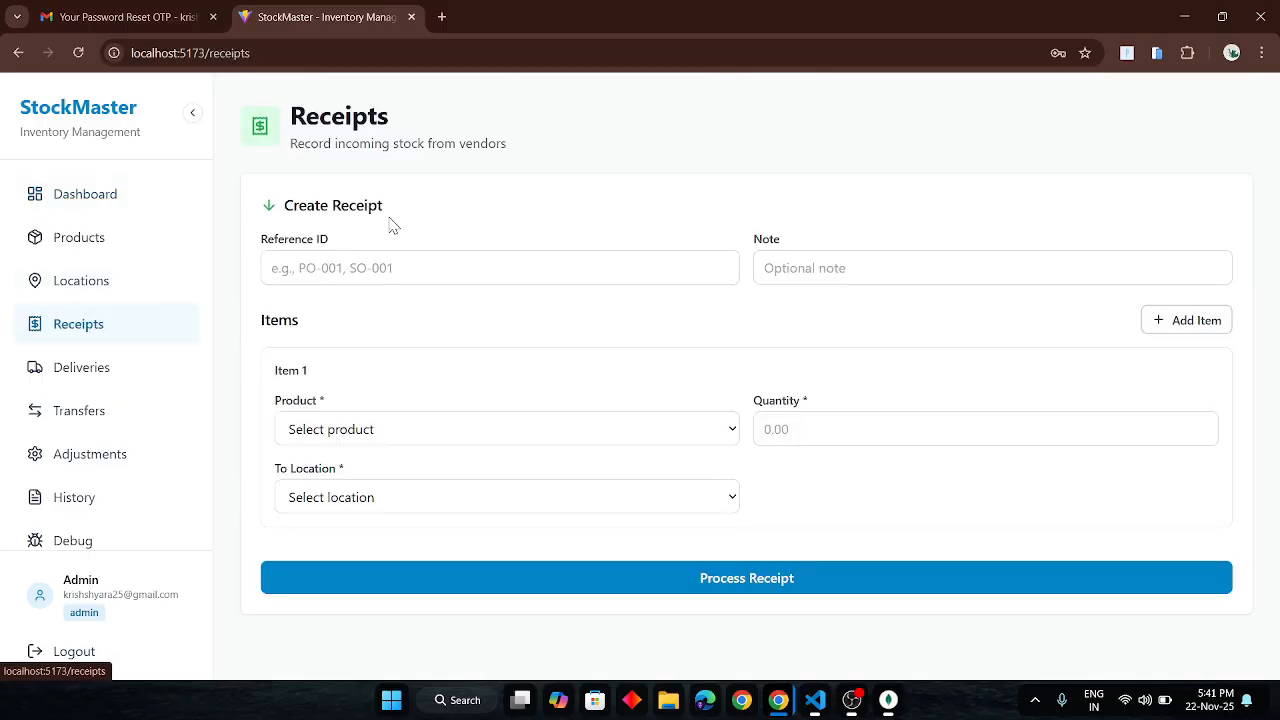
{"action": "left_click", "coordinate": [343, 262]}
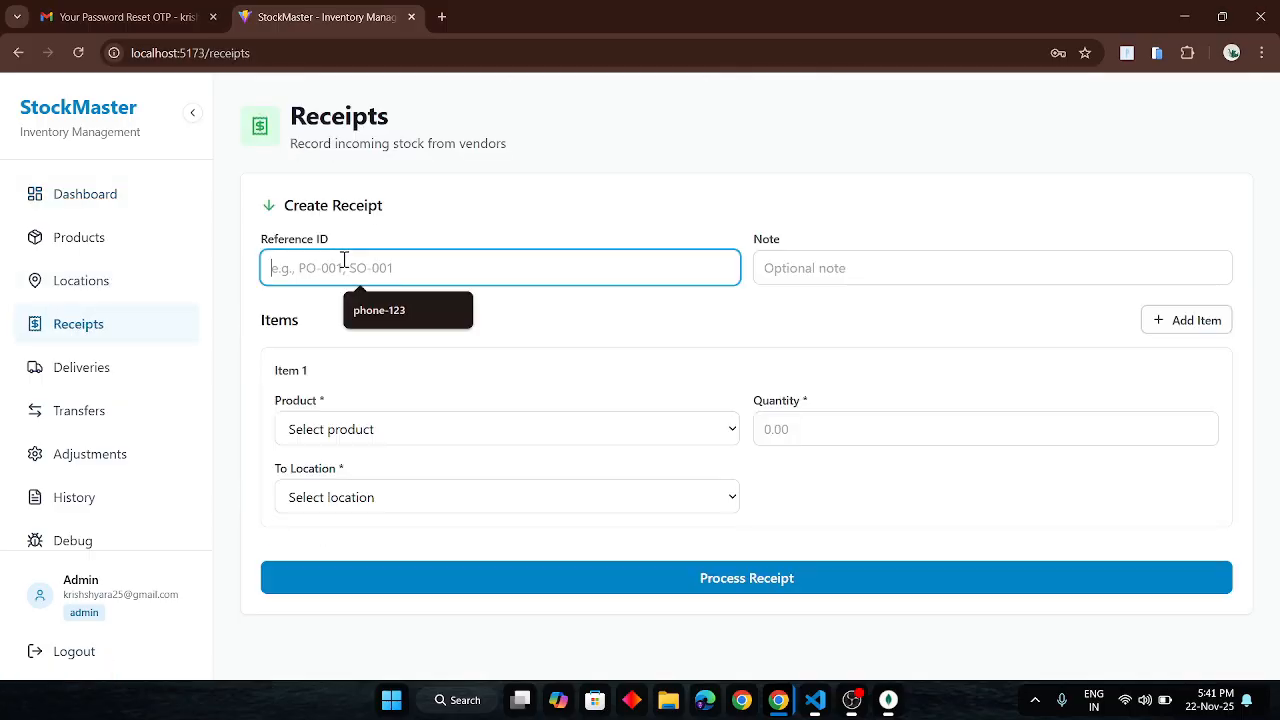
{"action": "left_click", "coordinate": [400, 310]}
{"action": "left_click", "coordinate": [863, 271]}
{"action": "type", "text": "recipt"}
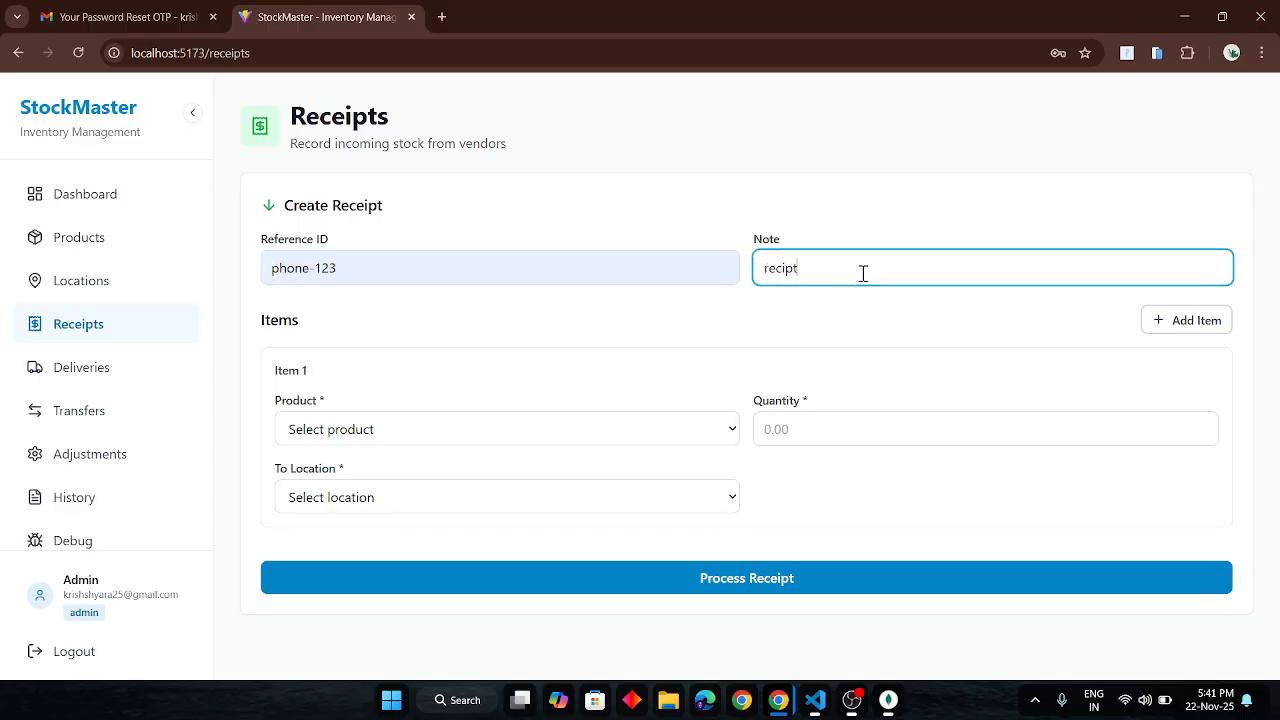
- Receive 200 Phone units into Main Shop and process the receipt
{"action": "left_click", "coordinate": [588, 429]}
{"action": "left_click", "coordinate": [433, 508]}
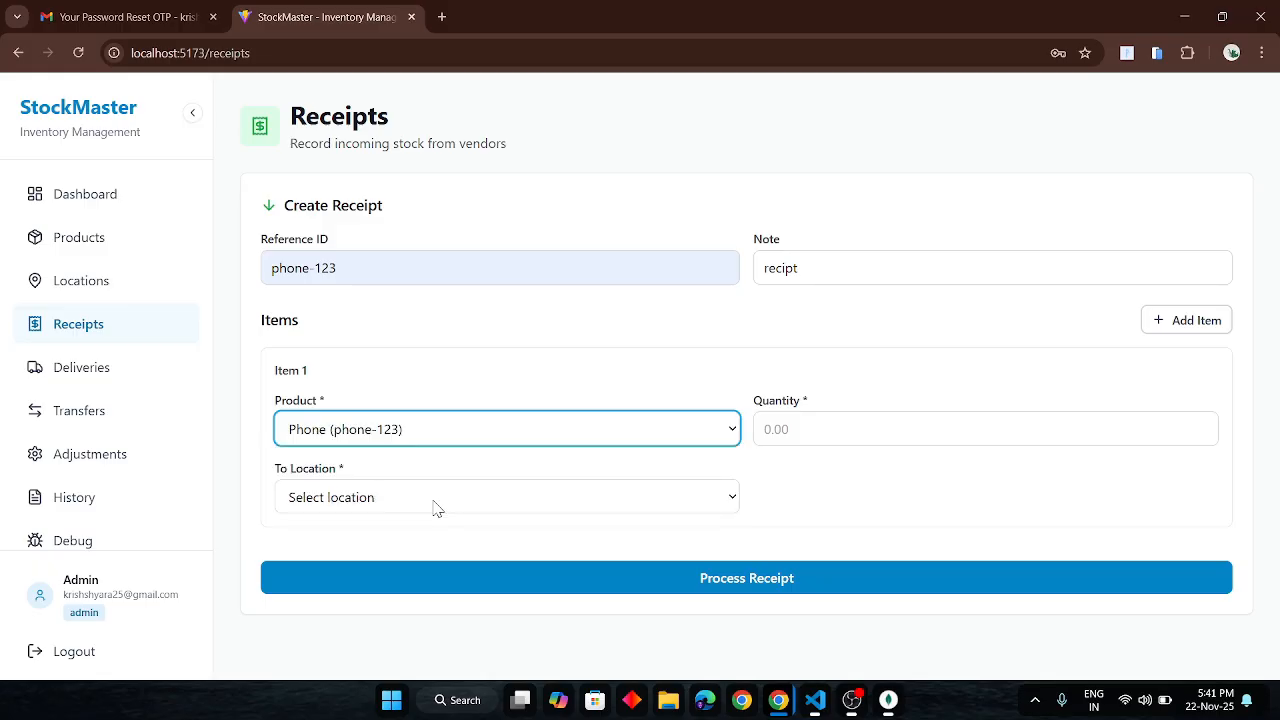
{"action": "left_click", "coordinate": [822, 424]}
{"action": "type", "text": "200"}
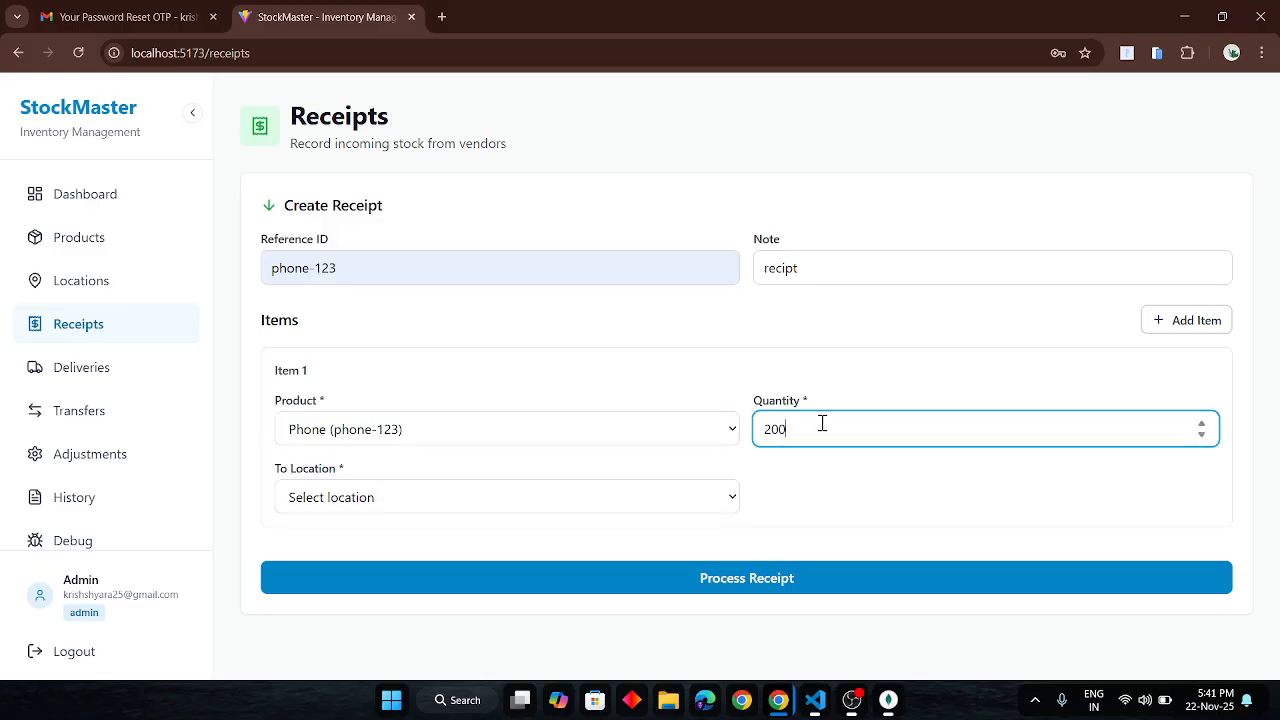
{"action": "left_click", "coordinate": [665, 500]}
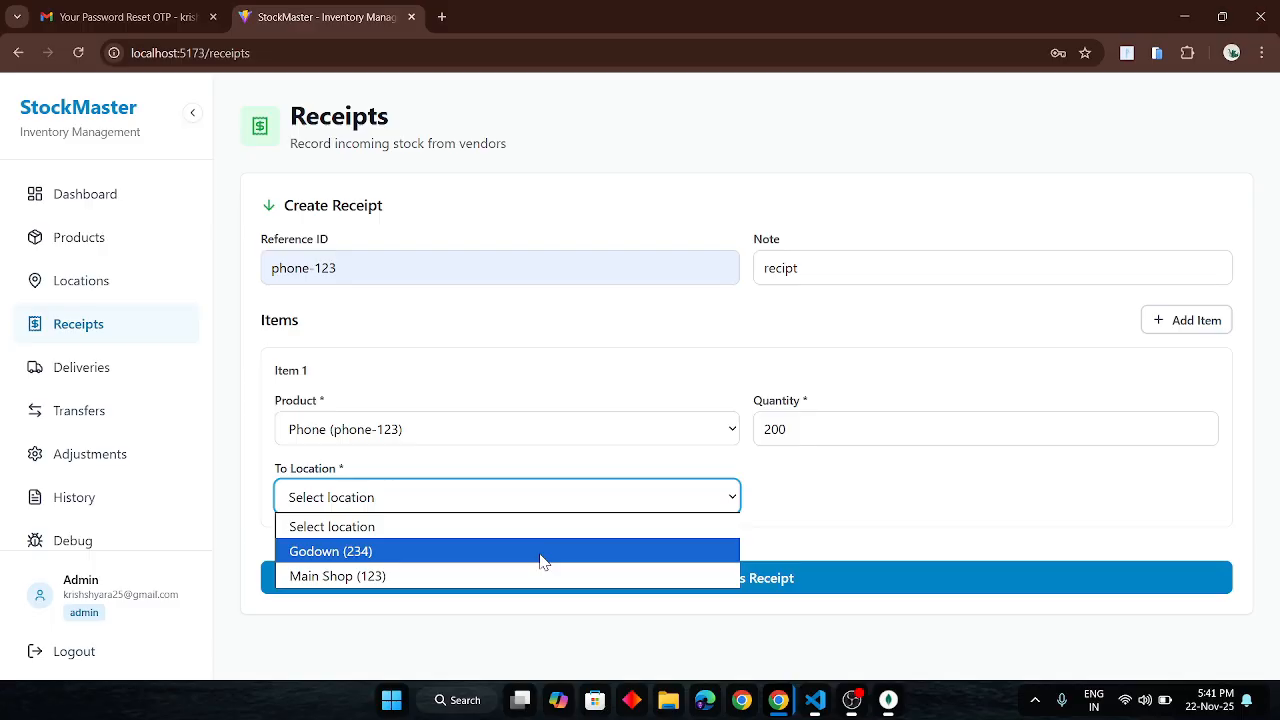
{"action": "left_click", "coordinate": [516, 586]}
{"action": "left_click", "coordinate": [632, 582]}
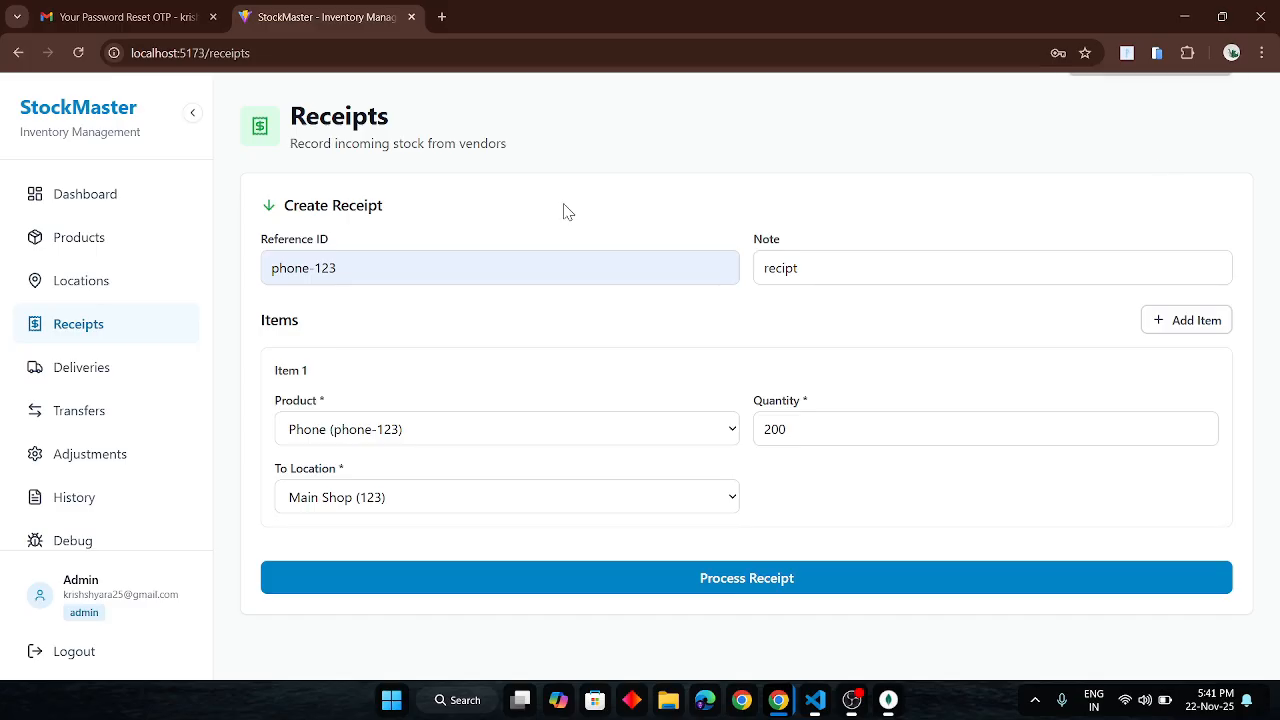
{"action": "left_click", "coordinate": [97, 378]}
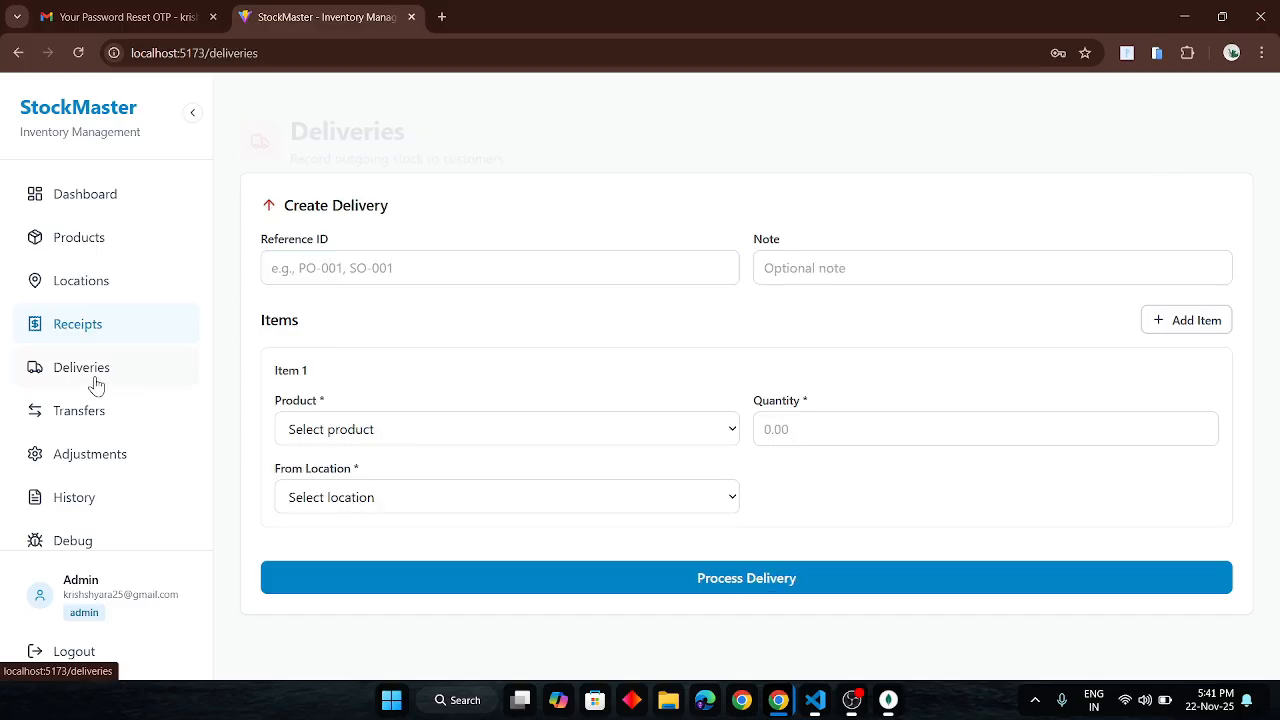
- Give the delivery reference phone-123 and the note 'de'
{"action": "left_click", "coordinate": [326, 271]}
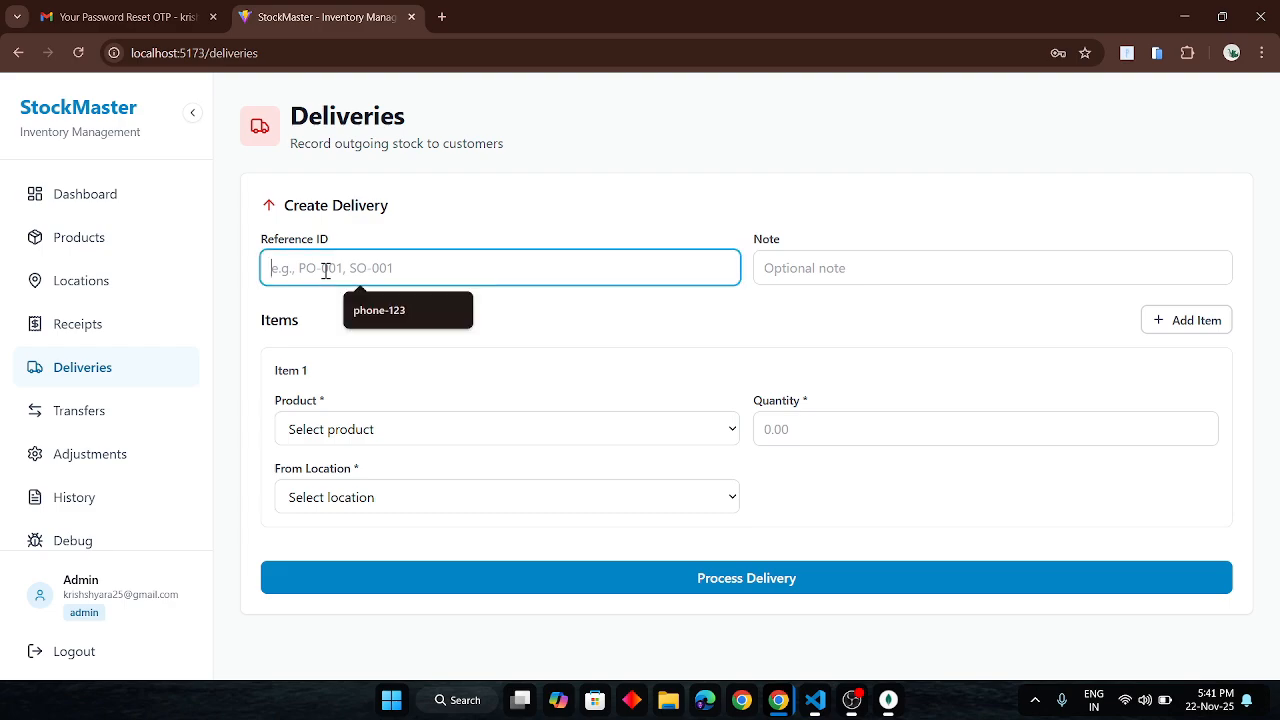
{"action": "left_click", "coordinate": [406, 311]}
{"action": "left_click", "coordinate": [829, 269]}
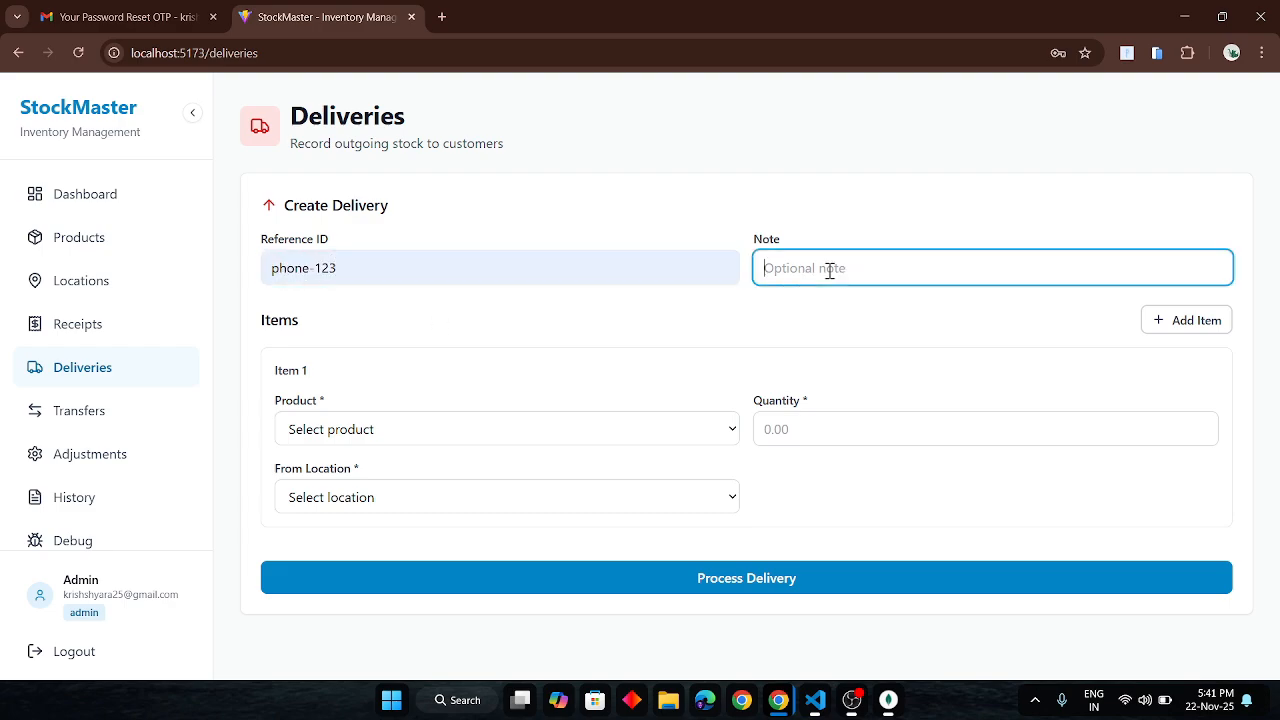
{"action": "type", "text": "delicver"}
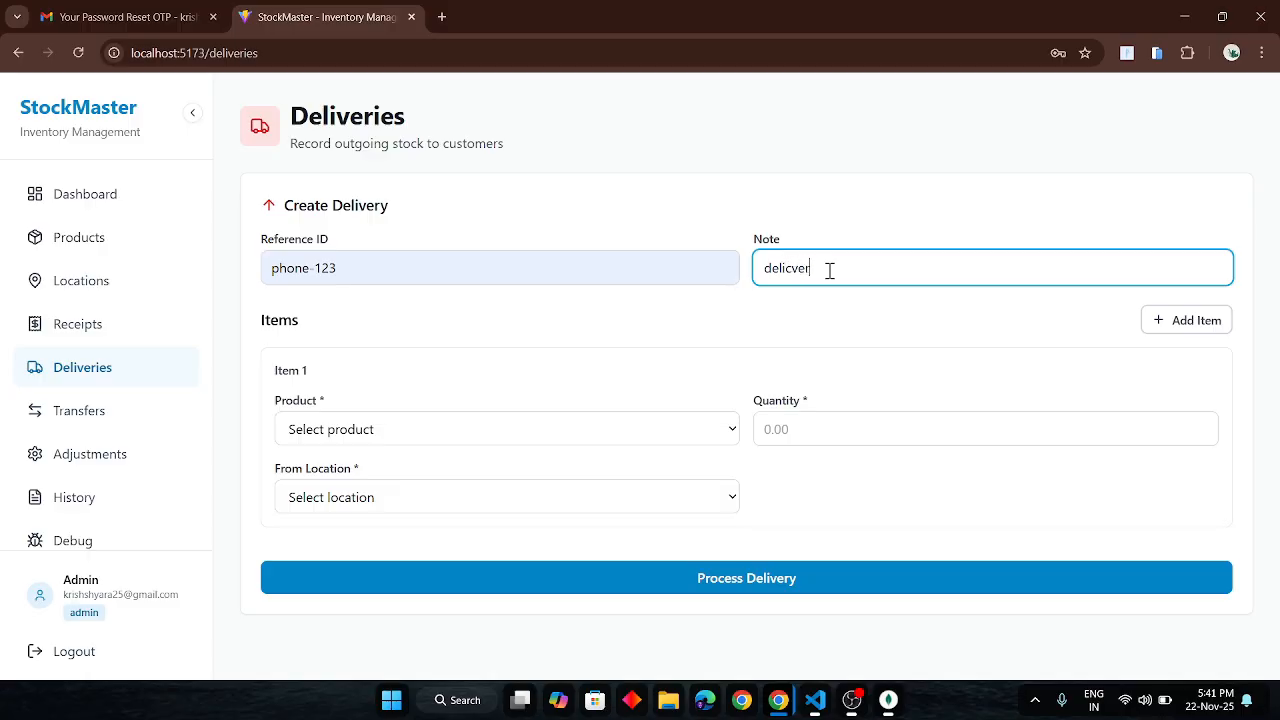
- Deliver 100 Phone units out of Main Shop and process the delivery
{"action": "left_click", "coordinate": [432, 440]}
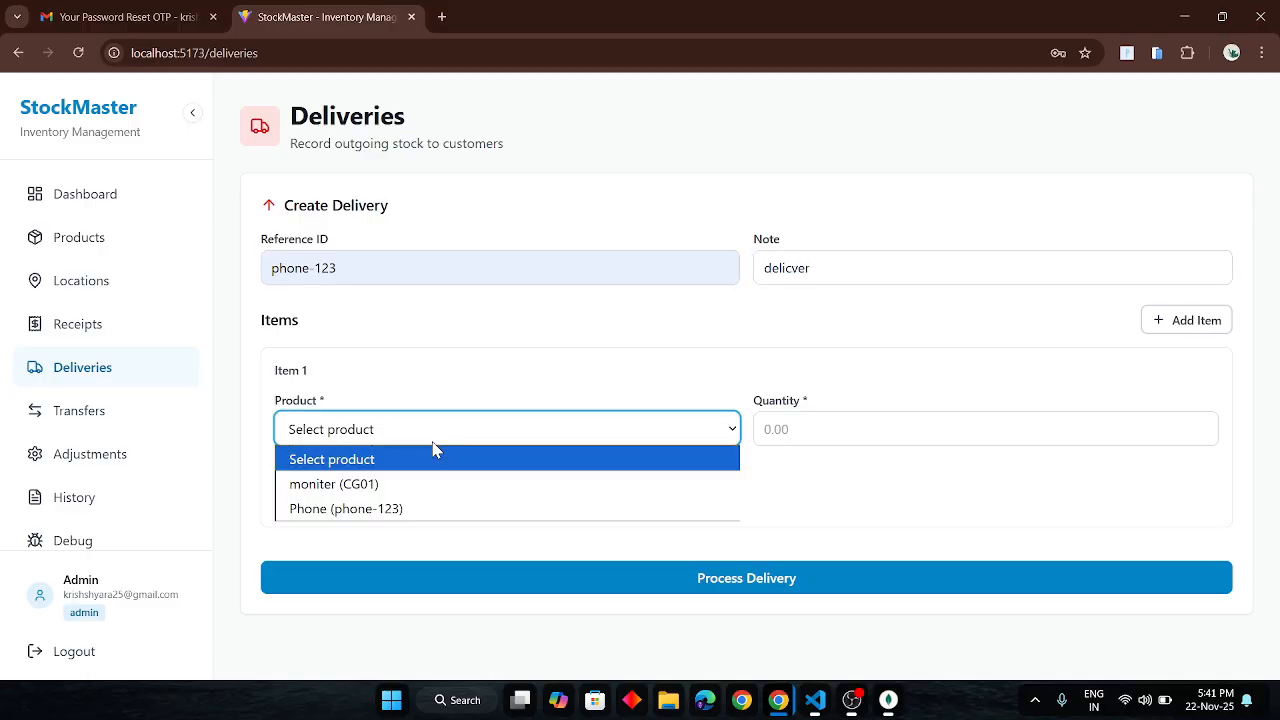
{"action": "left_click", "coordinate": [338, 510]}
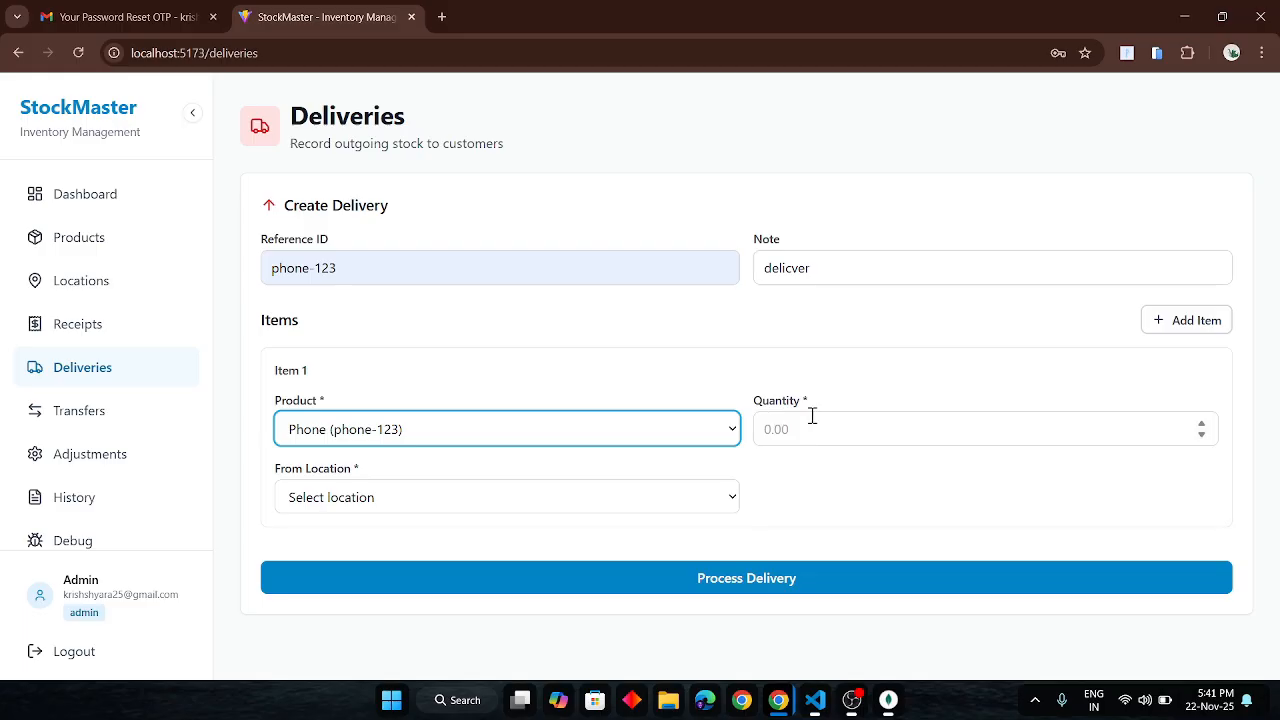
{"action": "left_click", "coordinate": [813, 433]}
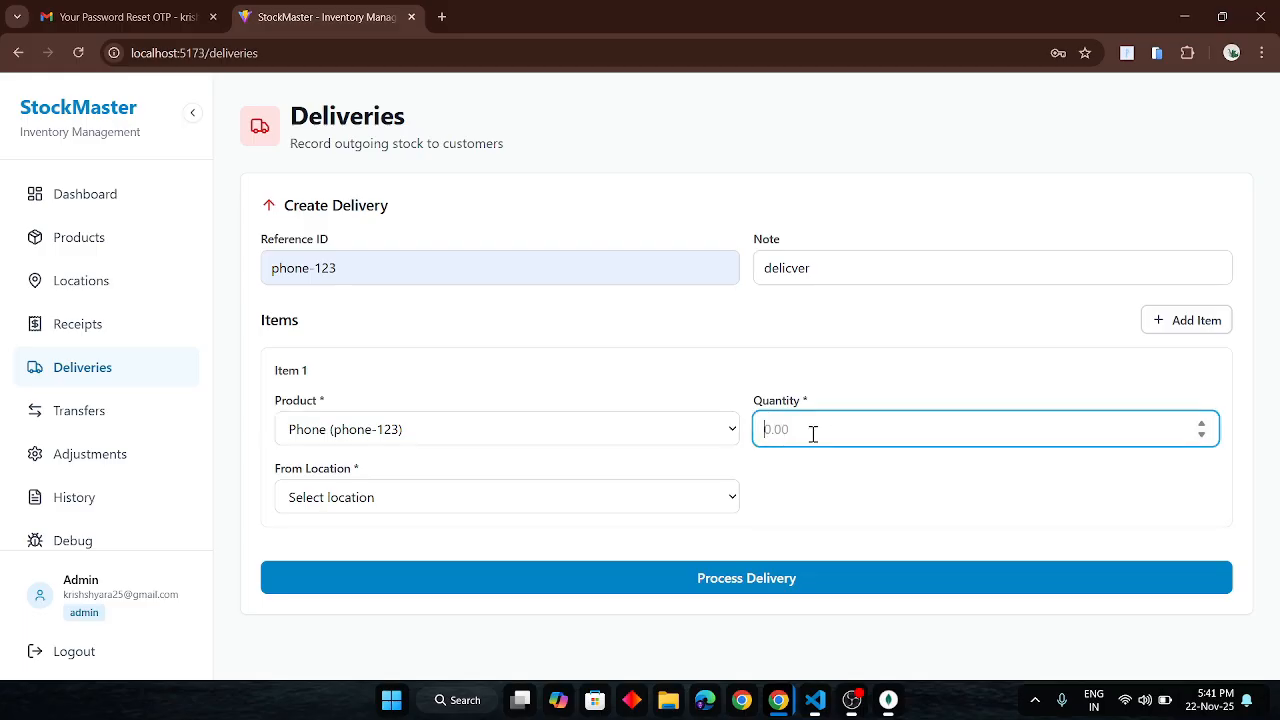
{"action": "type", "text": "100"}
{"action": "left_click", "coordinate": [598, 505]}
{"action": "left_click", "coordinate": [426, 575]}
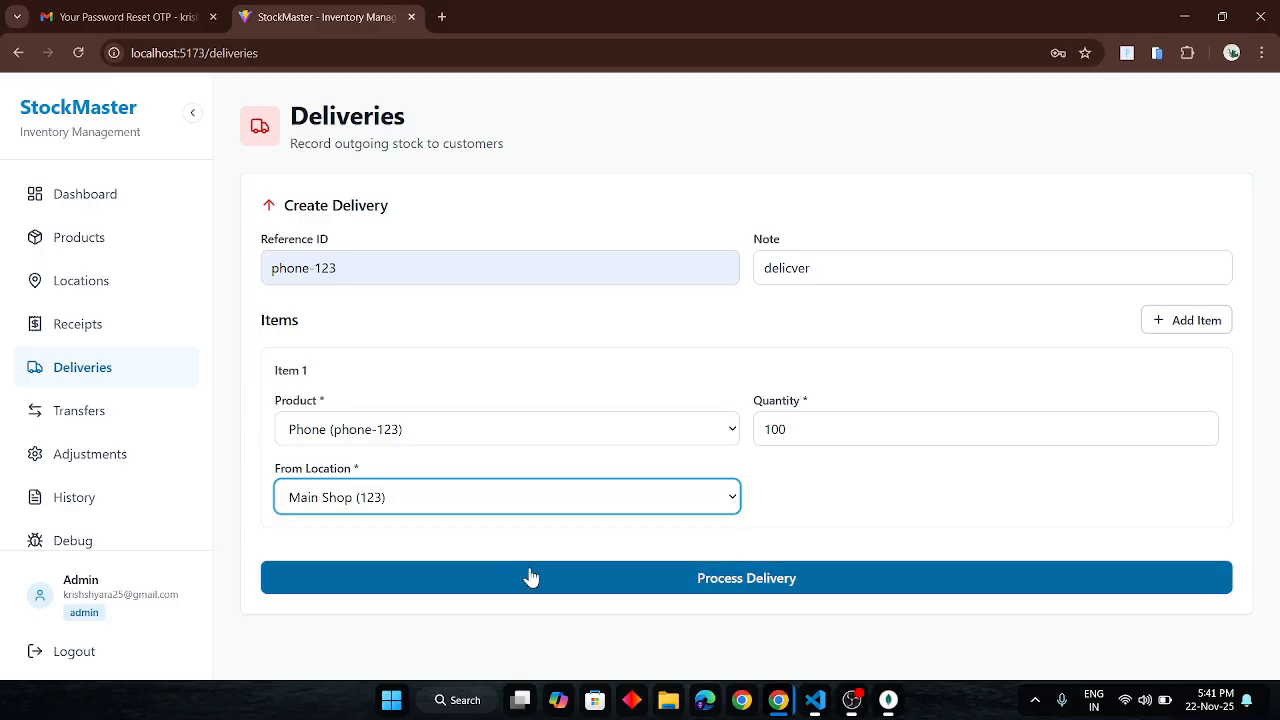
{"action": "left_click", "coordinate": [532, 574]}
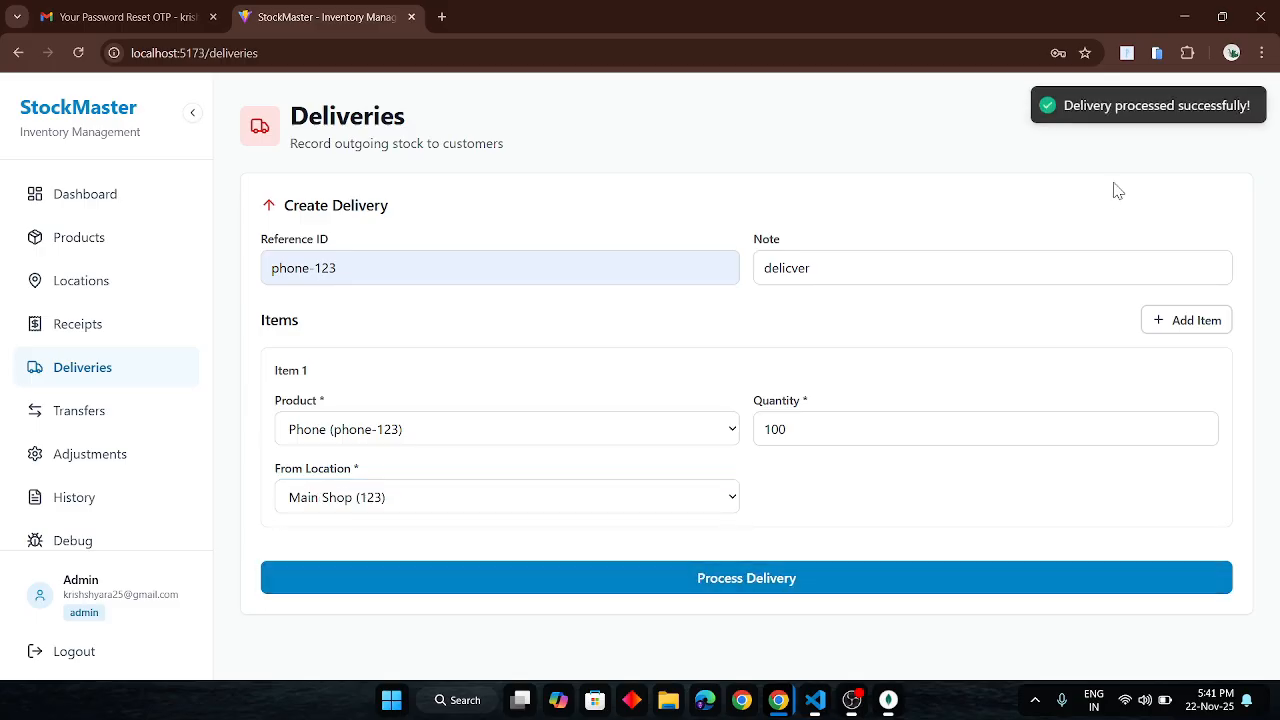
{"action": "left_click", "coordinate": [60, 432]}
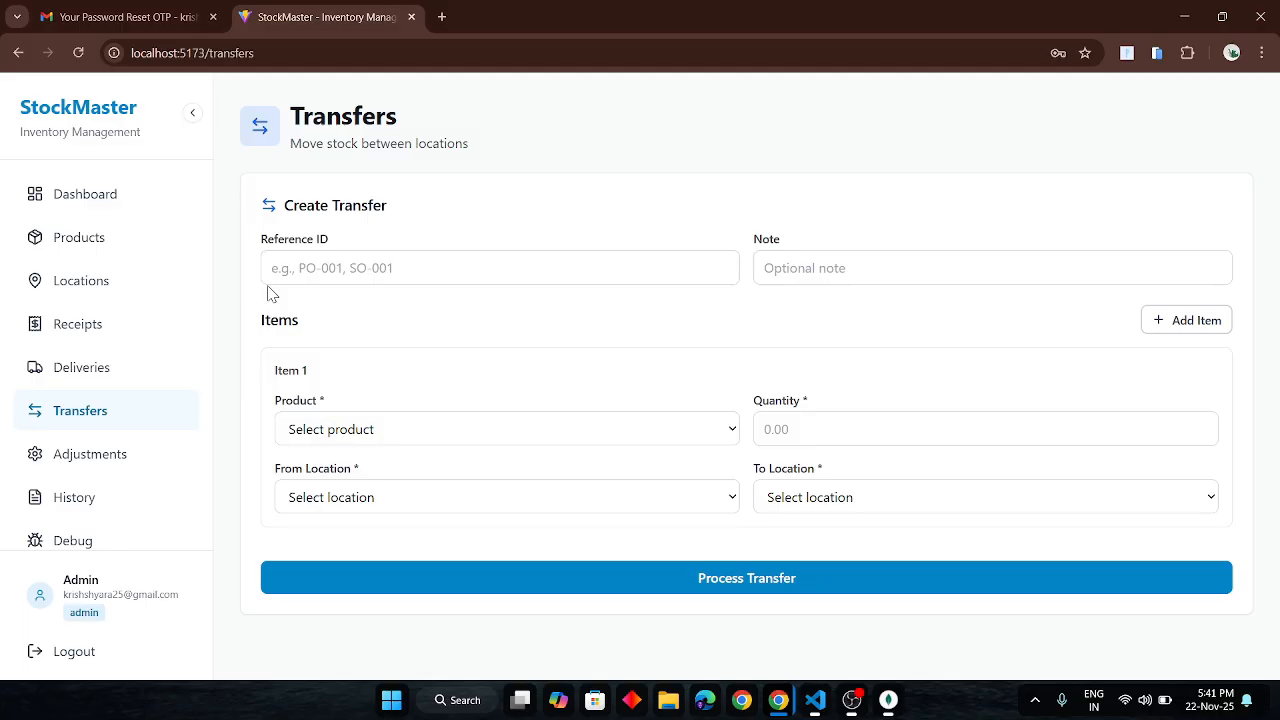
- Fill the transfer reference with phone-123 and the note with a previous entry
{"action": "left_click", "coordinate": [330, 271]}
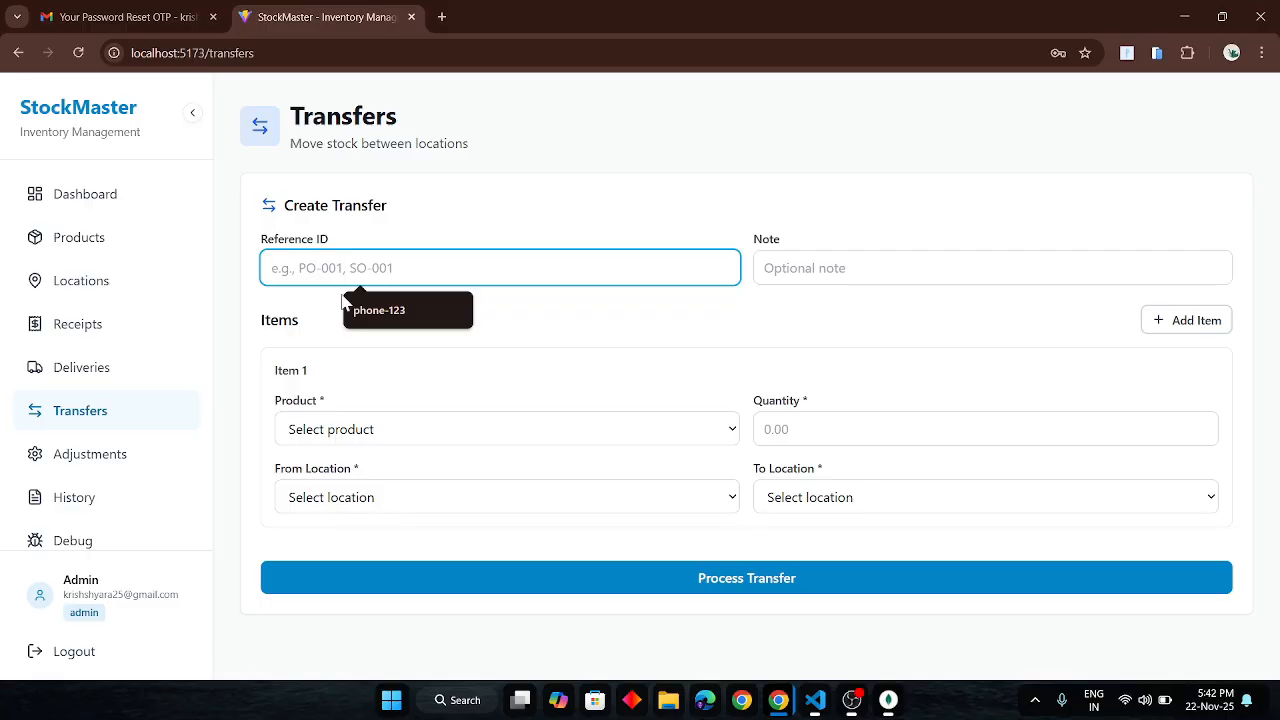
{"action": "left_click", "coordinate": [381, 312]}
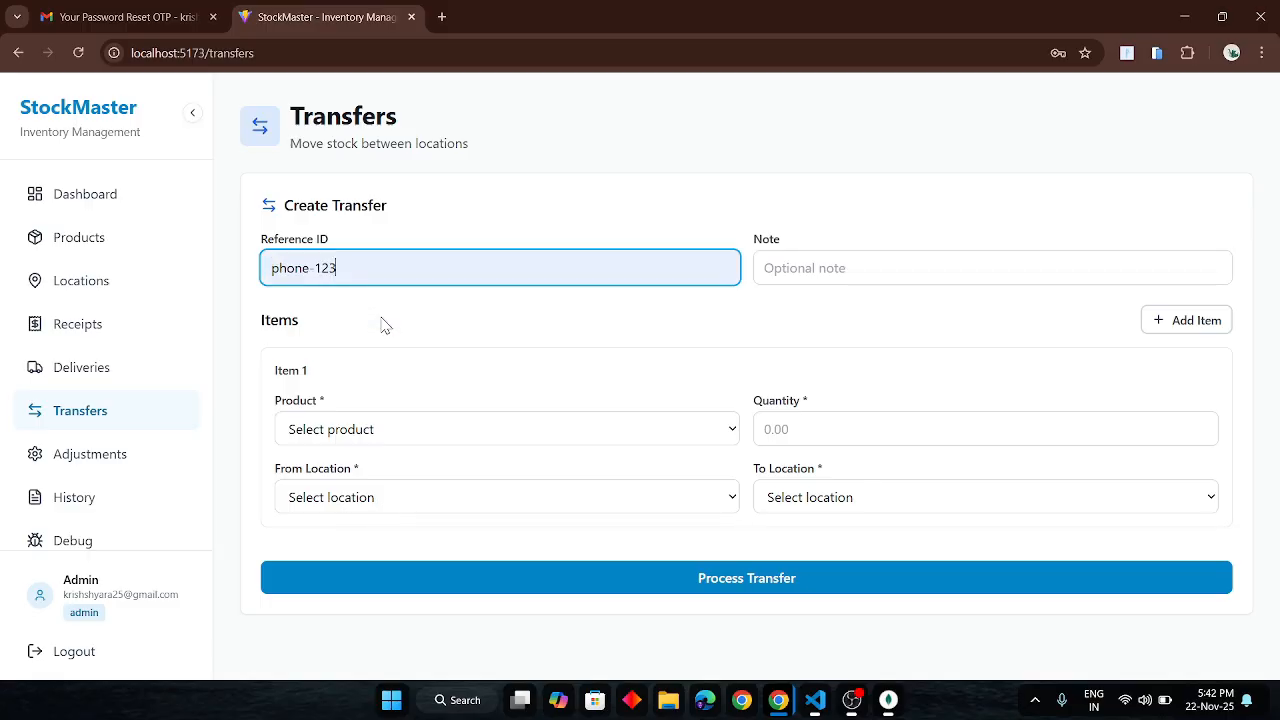
{"action": "left_click", "coordinate": [821, 262]}
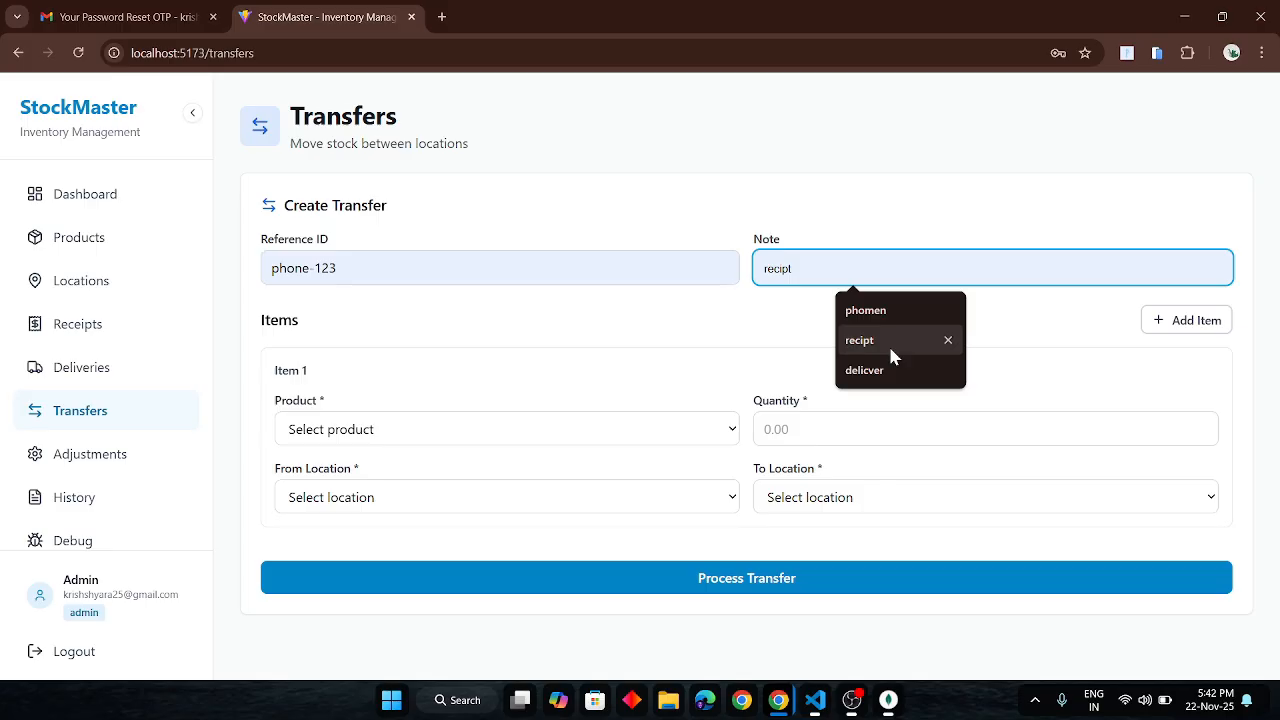
{"action": "left_click", "coordinate": [886, 312]}
- Try transferring 30 units of moniter from Main Shop to Godown
{"action": "left_click", "coordinate": [676, 434]}
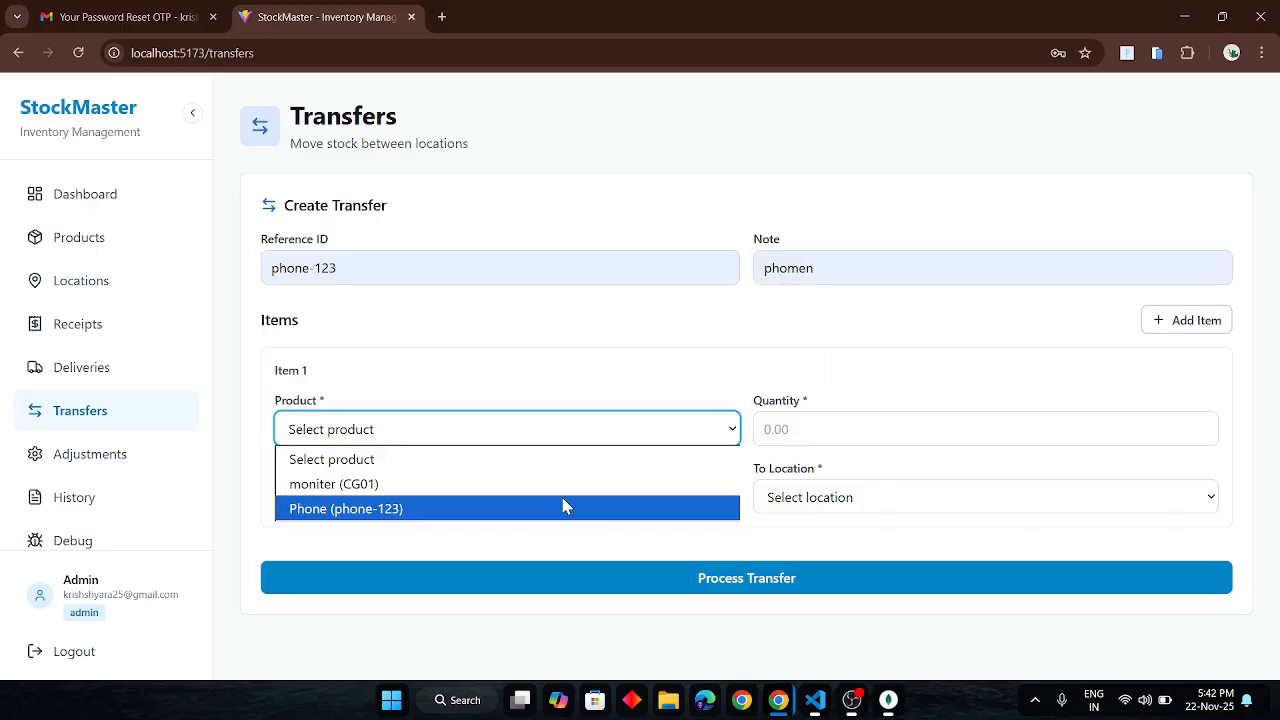
{"action": "left_click", "coordinate": [582, 486]}
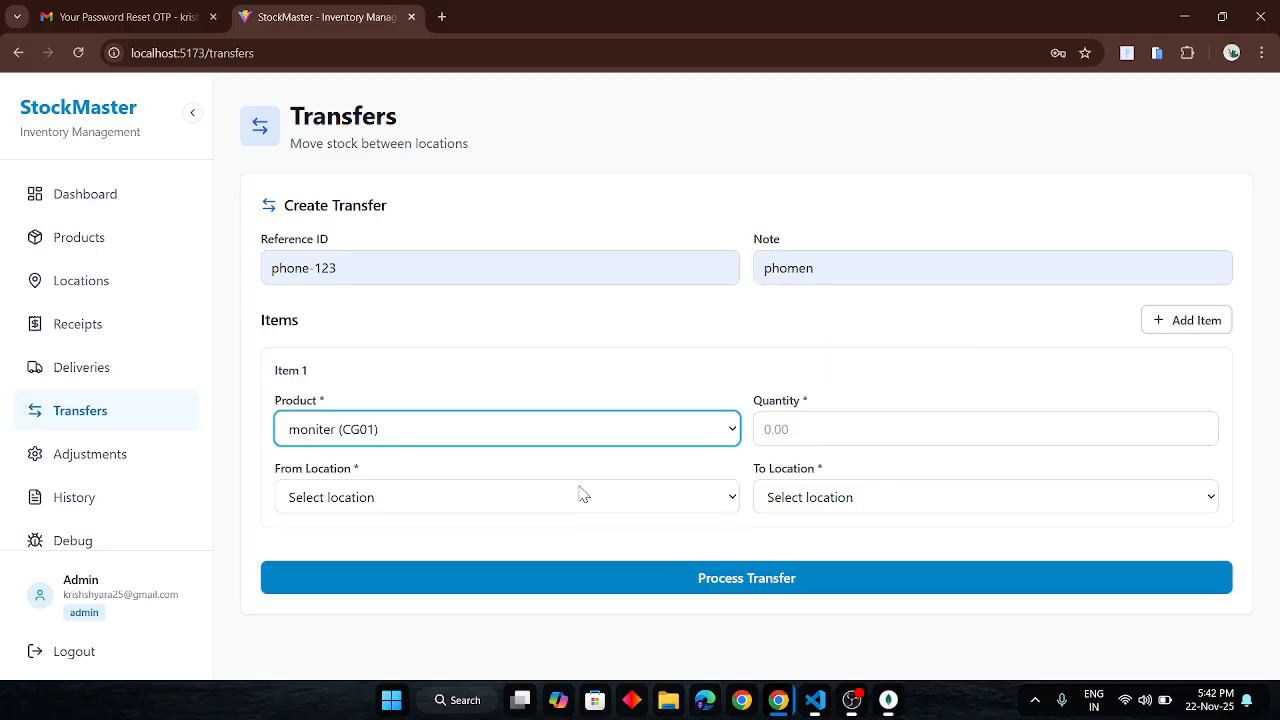
{"action": "left_click", "coordinate": [815, 420]}
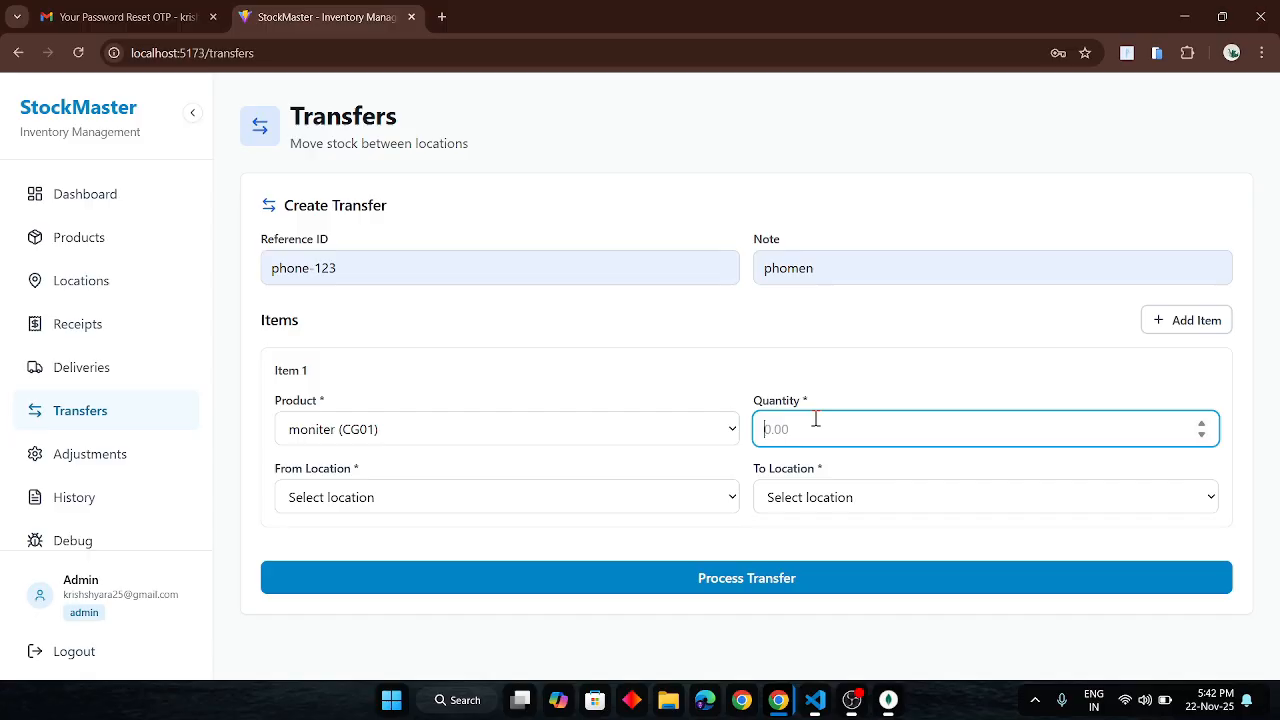
{"action": "type", "text": "300"}
{"action": "left_click", "coordinate": [714, 507]}
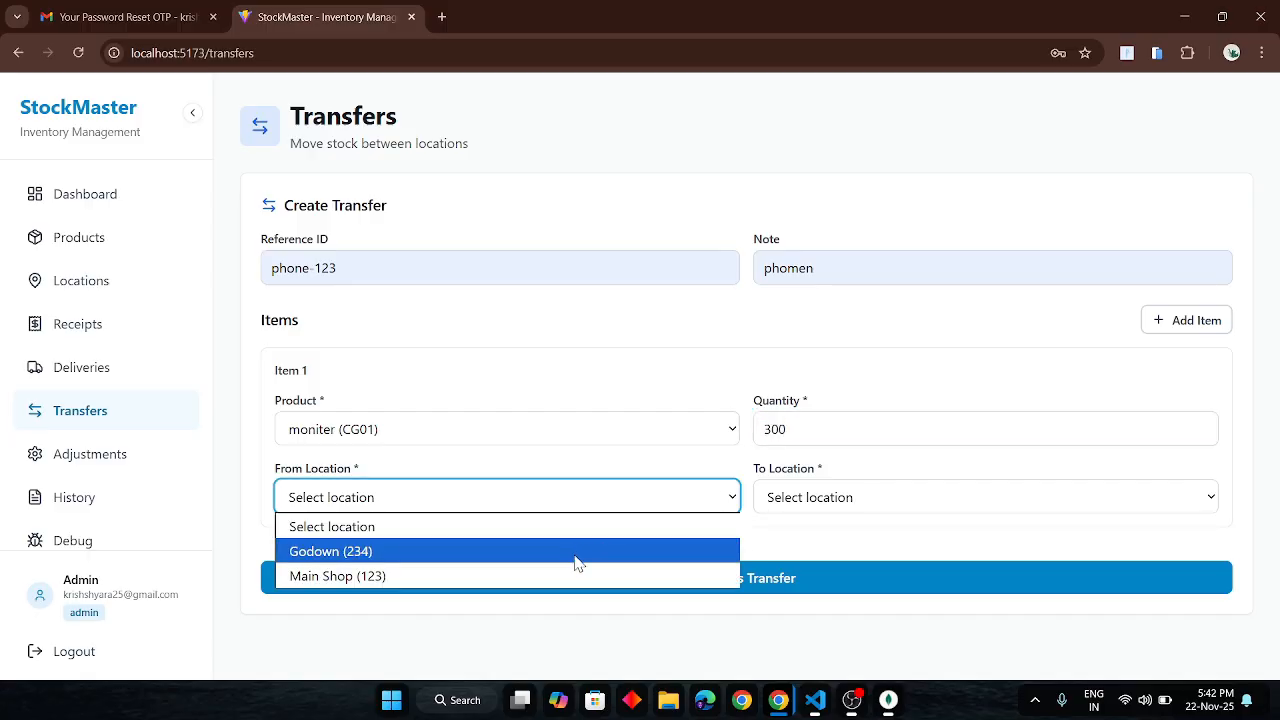
{"action": "left_click", "coordinate": [549, 577]}
{"action": "left_click", "coordinate": [849, 497]}
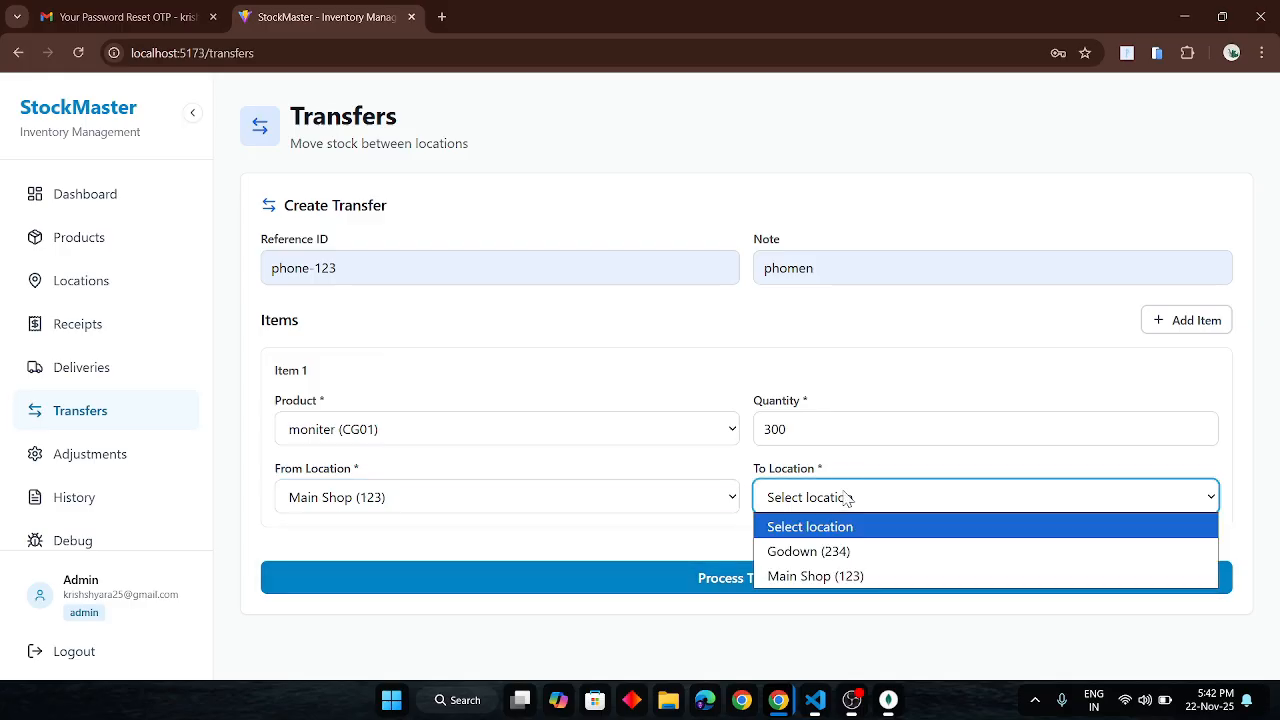
{"action": "left_click", "coordinate": [799, 553]}
{"action": "left_click", "coordinate": [752, 576]}
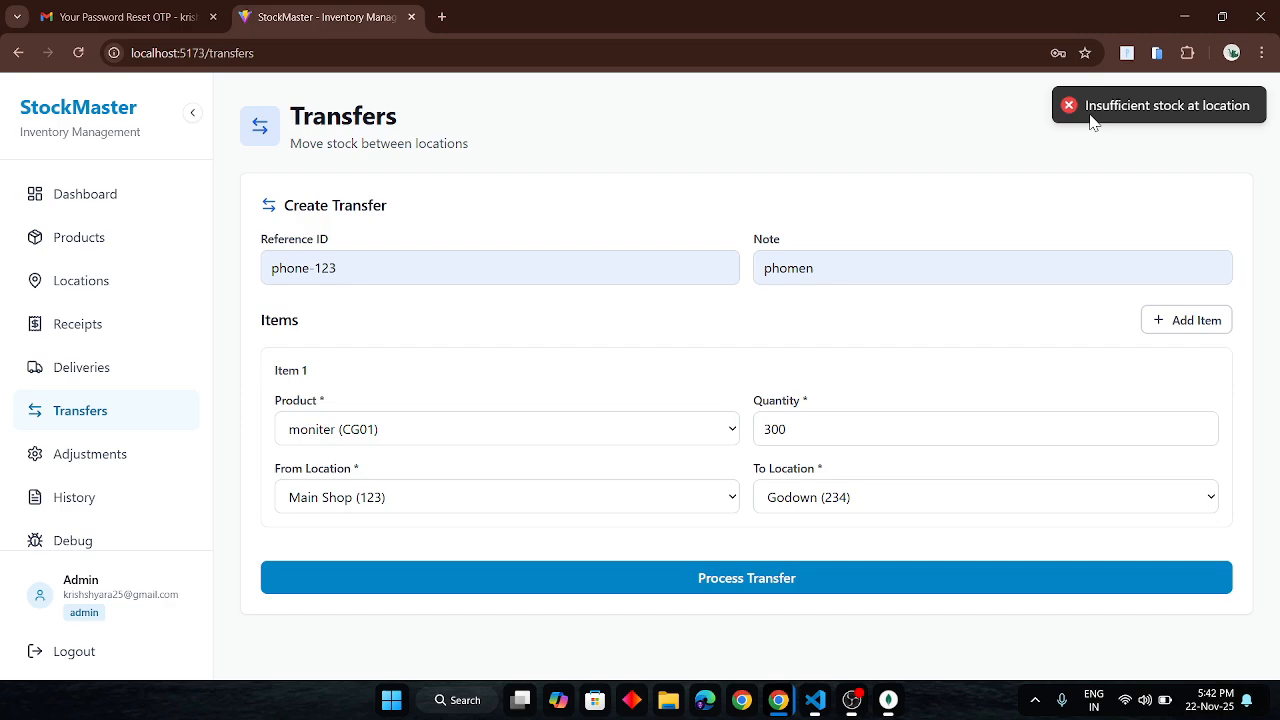
- Resubmit the rejected transfer with 50 units, then with 5 units
{"action": "left_click", "coordinate": [851, 425]}
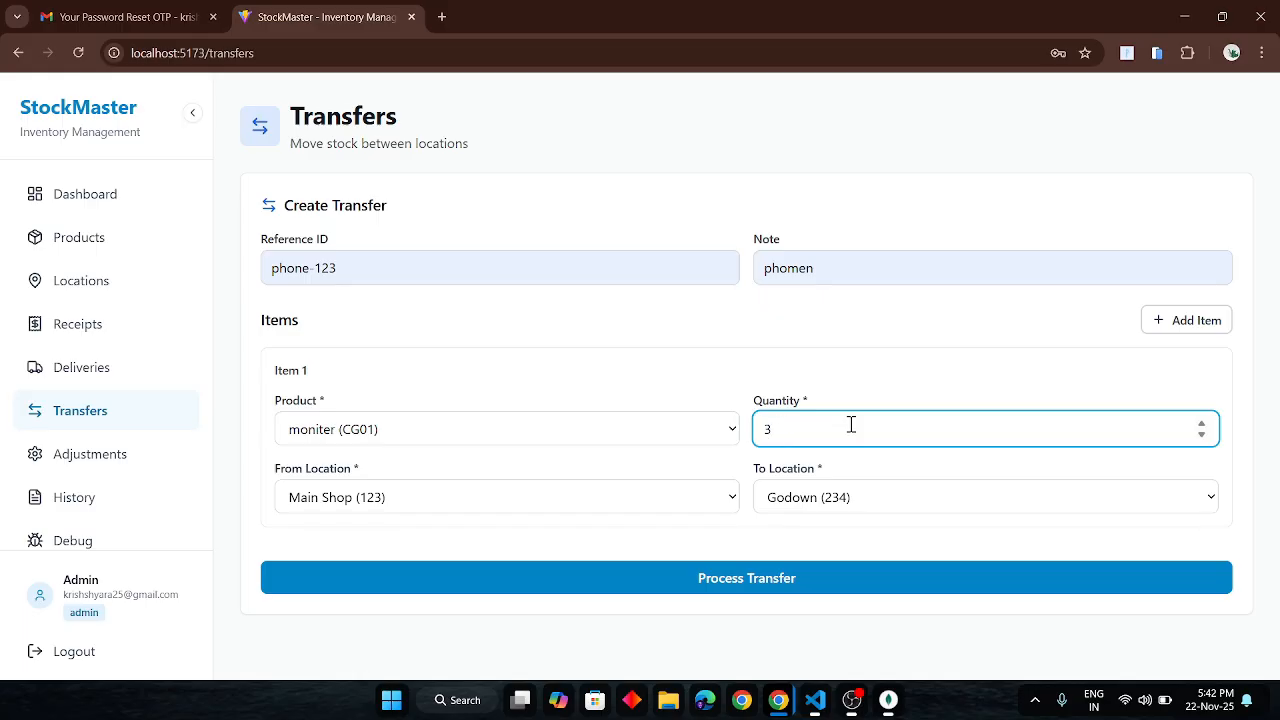
{"action": "key", "text": "BackSpace"}
{"action": "type", "text": "50"}
{"action": "left_click", "coordinate": [731, 580]}
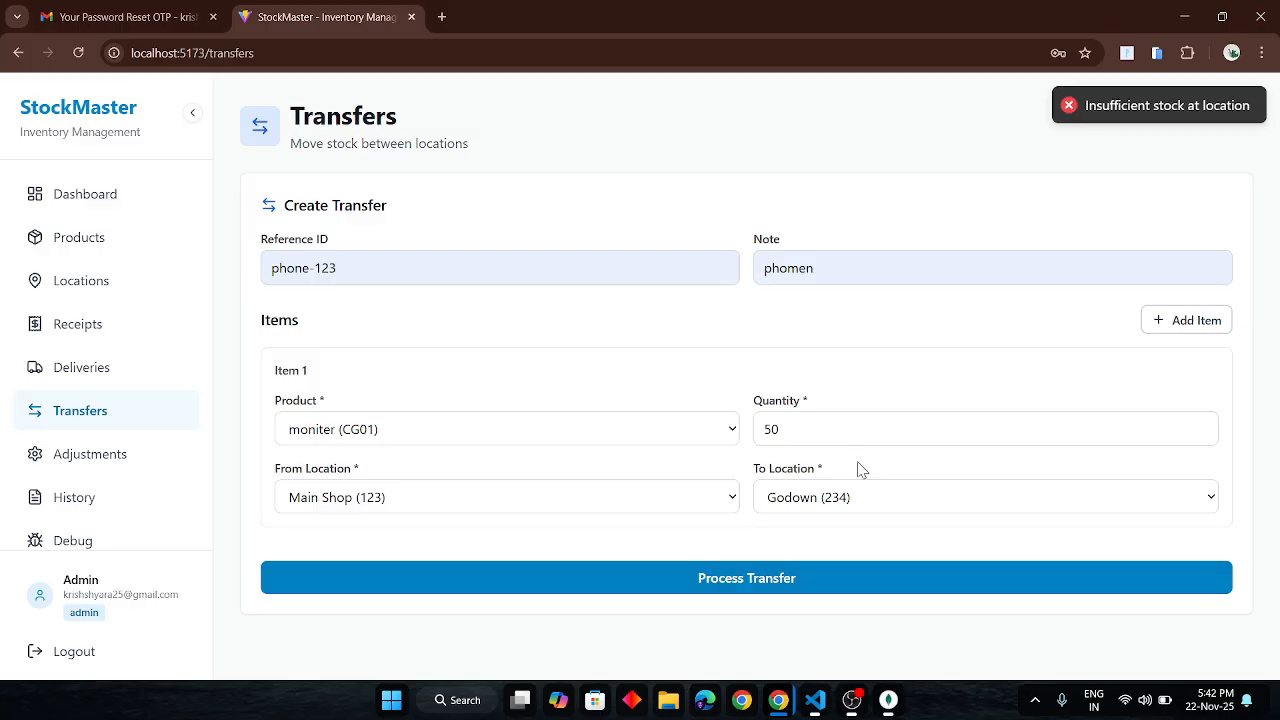
{"action": "left_click", "coordinate": [797, 431]}
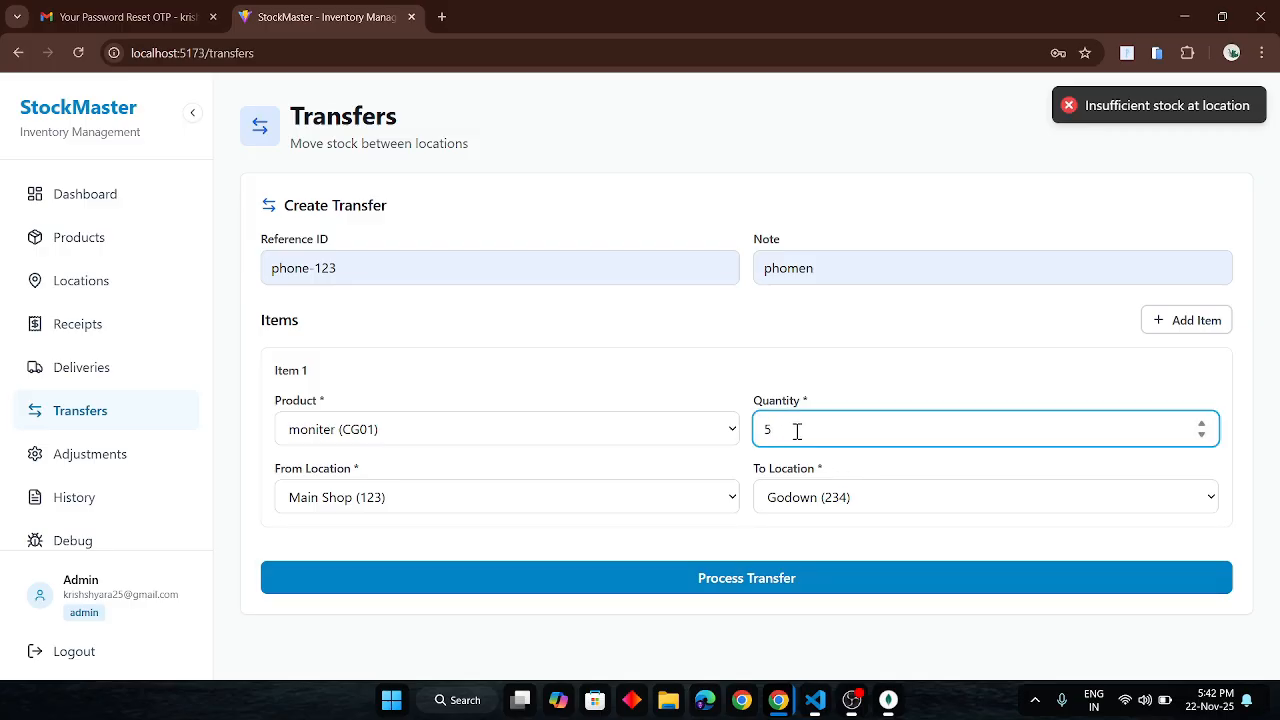
{"action": "left_click", "coordinate": [765, 578]}
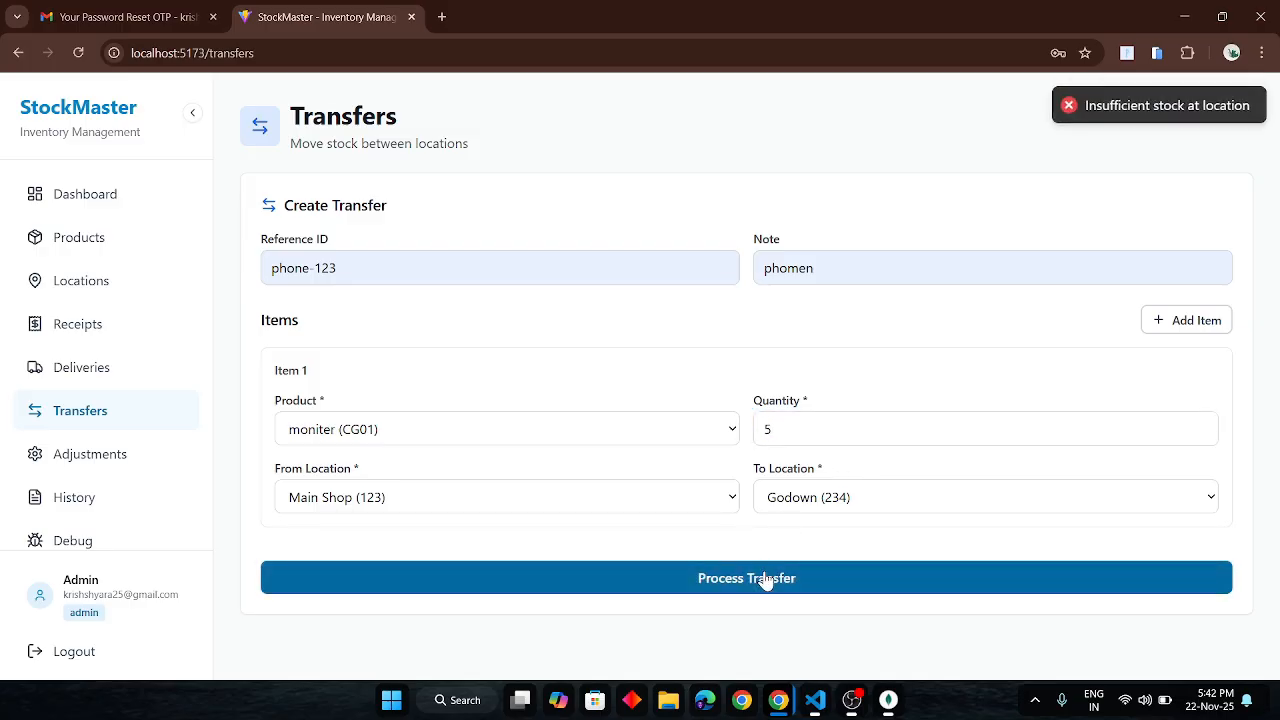
- Switch the transfer product to Phone (phone-123) and submit it
{"action": "left_click", "coordinate": [465, 433]}
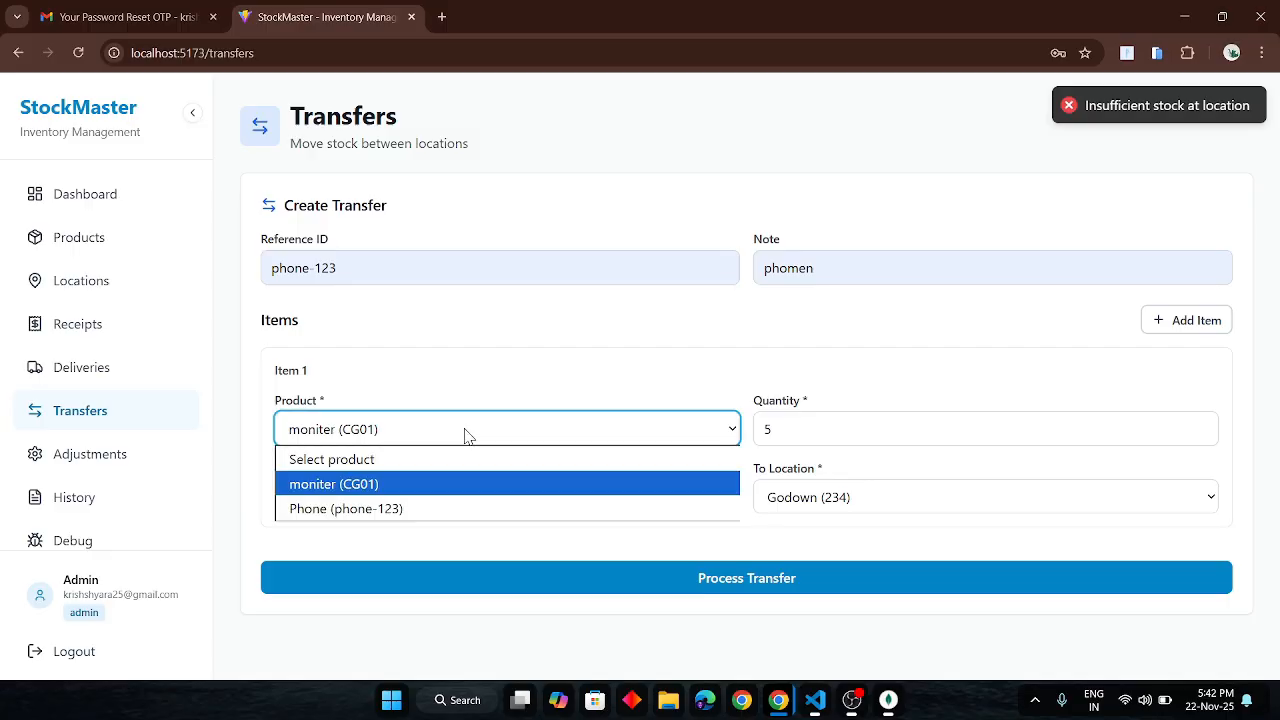
{"action": "left_click", "coordinate": [330, 512]}
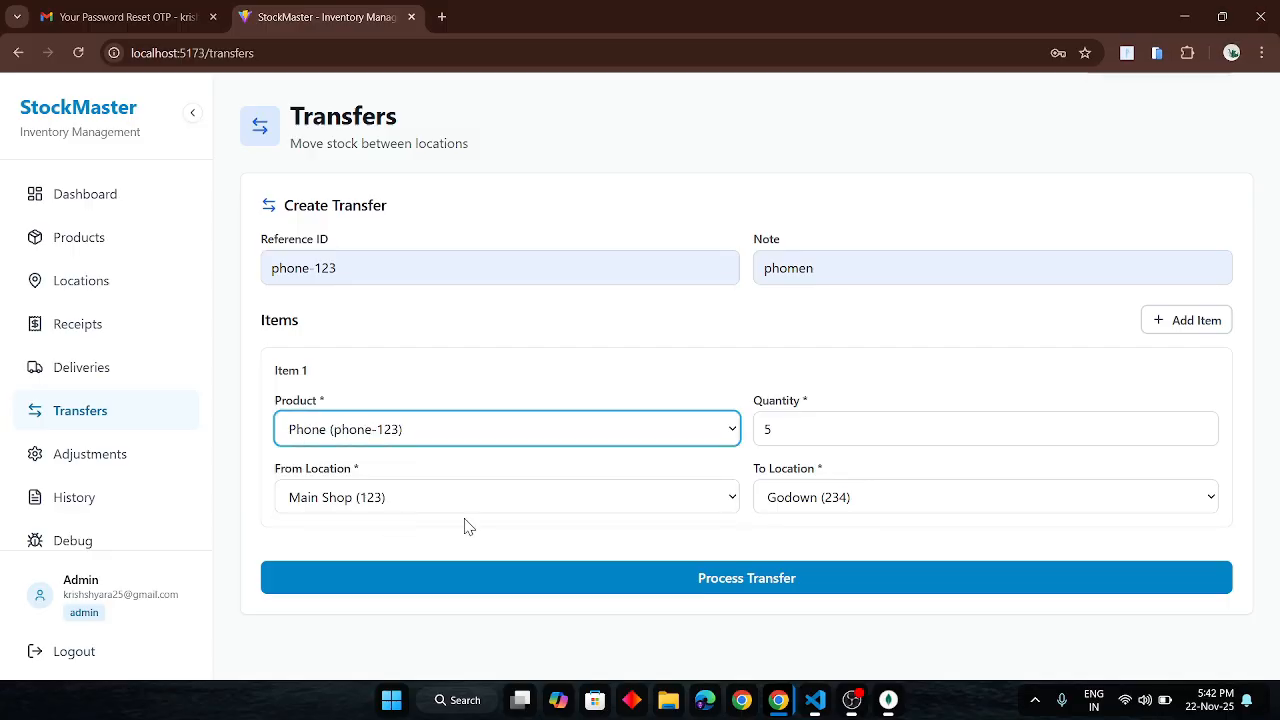
{"action": "left_click", "coordinate": [675, 577]}
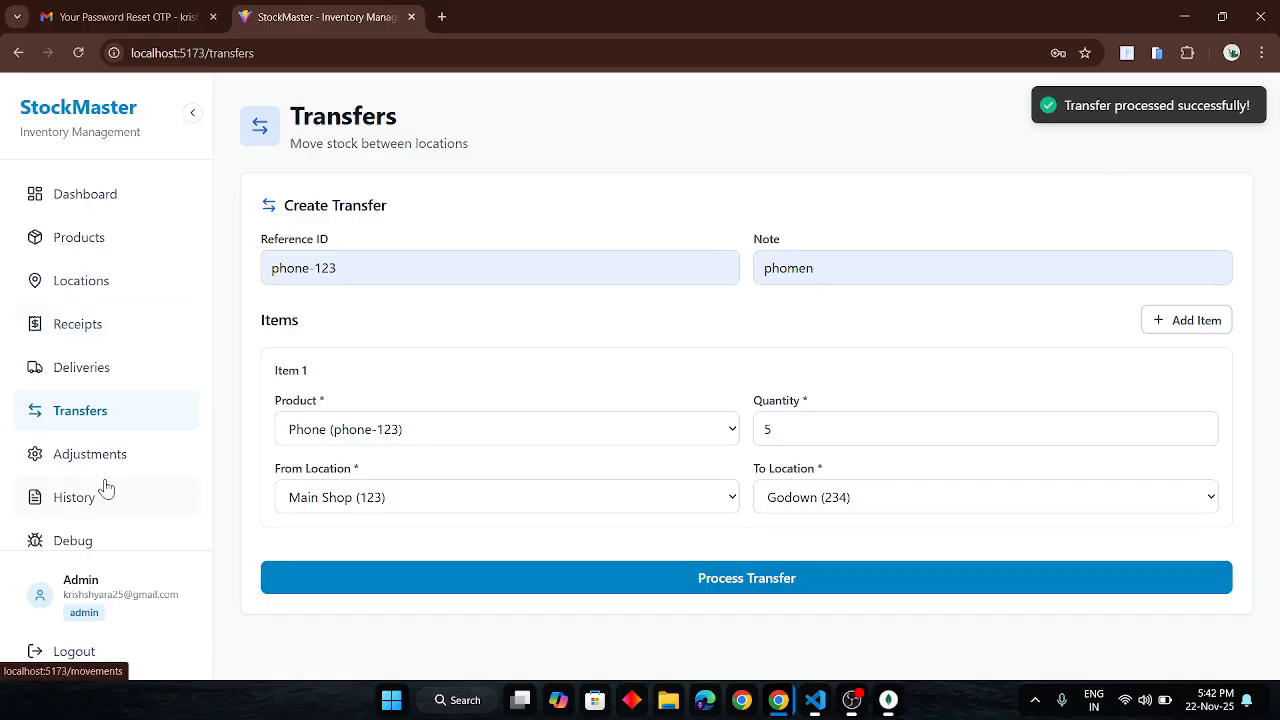
- Look over the stock adjustments page, then go to Movement History
{"action": "left_click", "coordinate": [154, 456]}
{"action": "scroll", "coordinate": [720, 428], "scroll_direction": "down", "scroll_amount": 1}
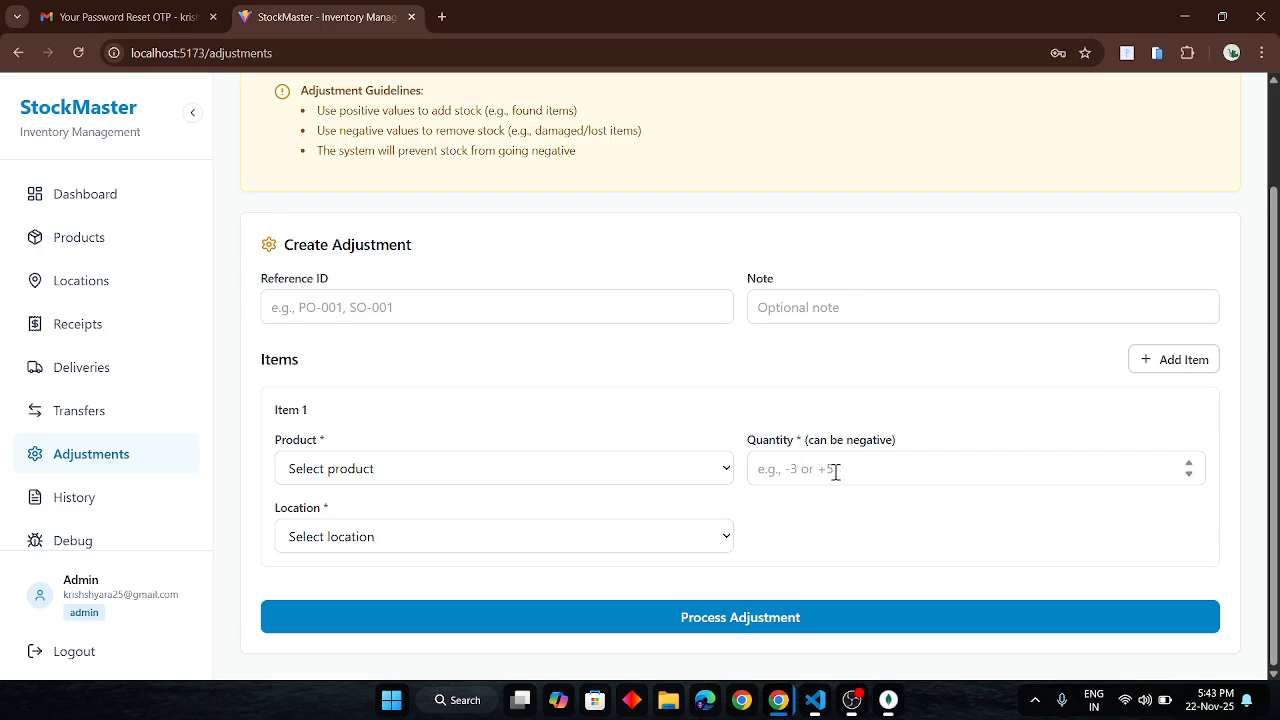
{"action": "left_click", "coordinate": [89, 502]}
{"action": "scroll", "coordinate": [578, 428], "scroll_direction": "down", "scroll_amount": 1}
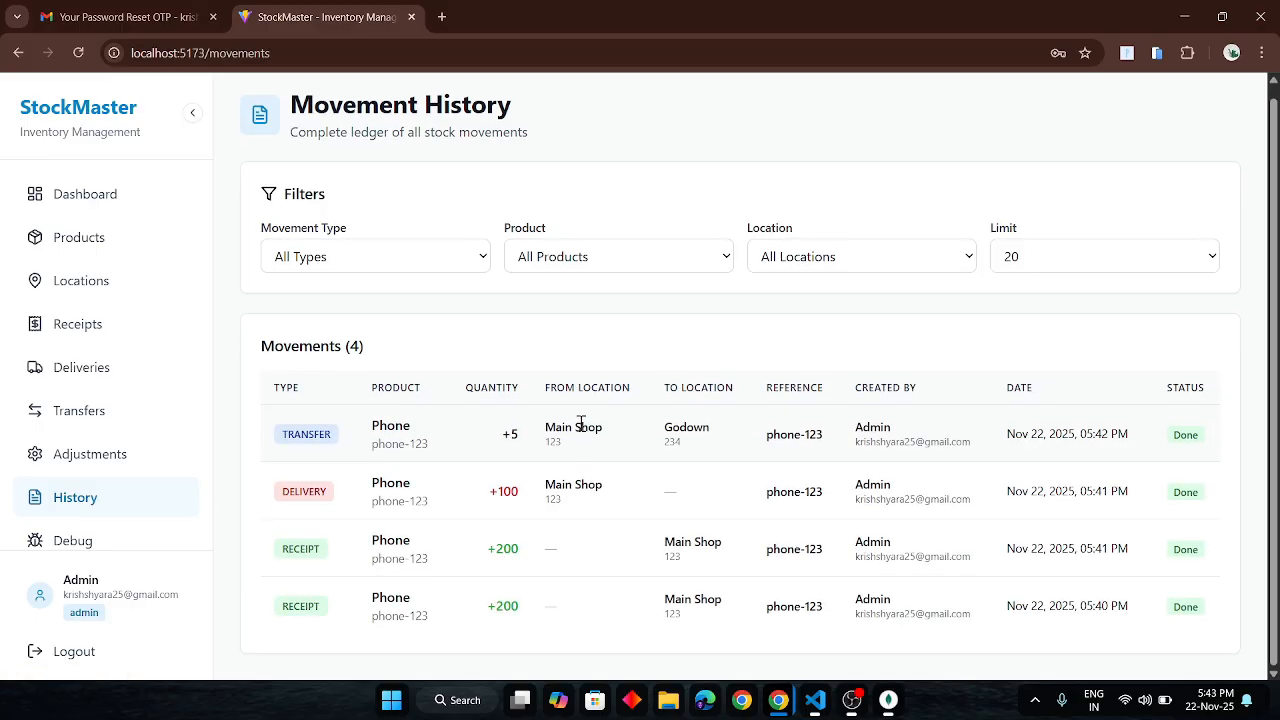
- Filter the history by Receipt, Transfer, then Adjustment types, and return to all types
{"action": "left_click", "coordinate": [446, 262]}
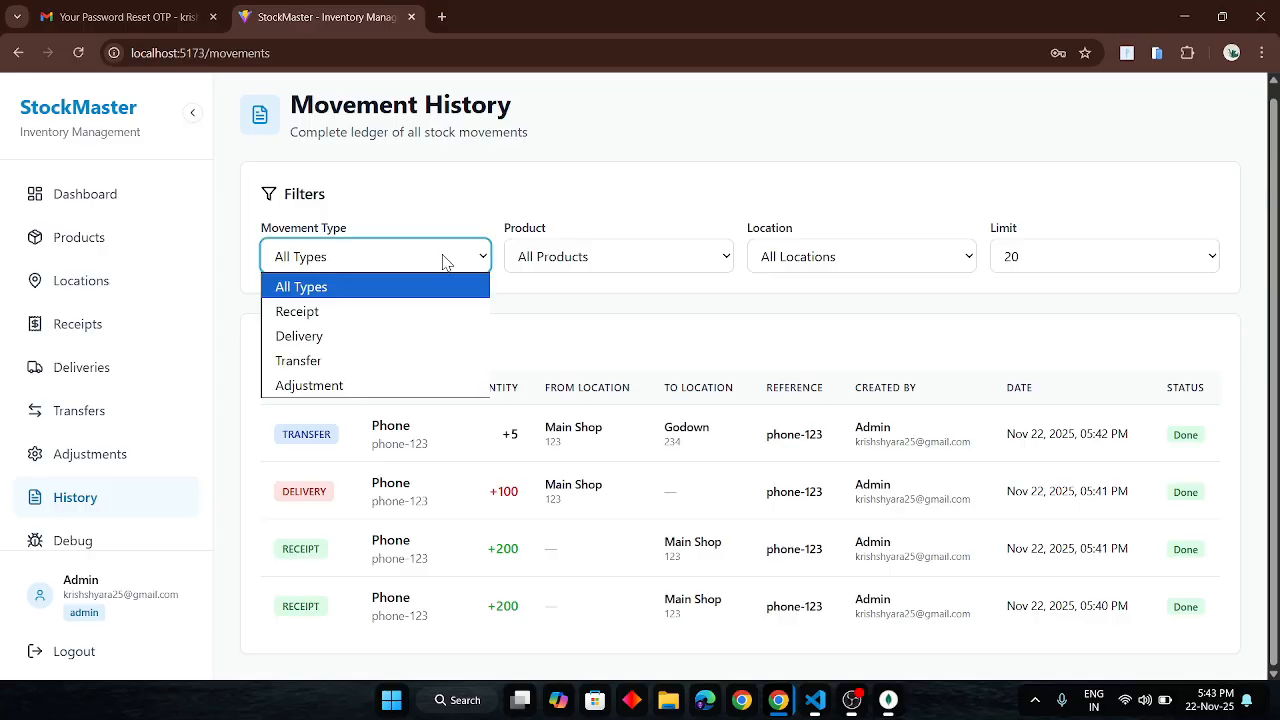
{"action": "left_click", "coordinate": [328, 314]}
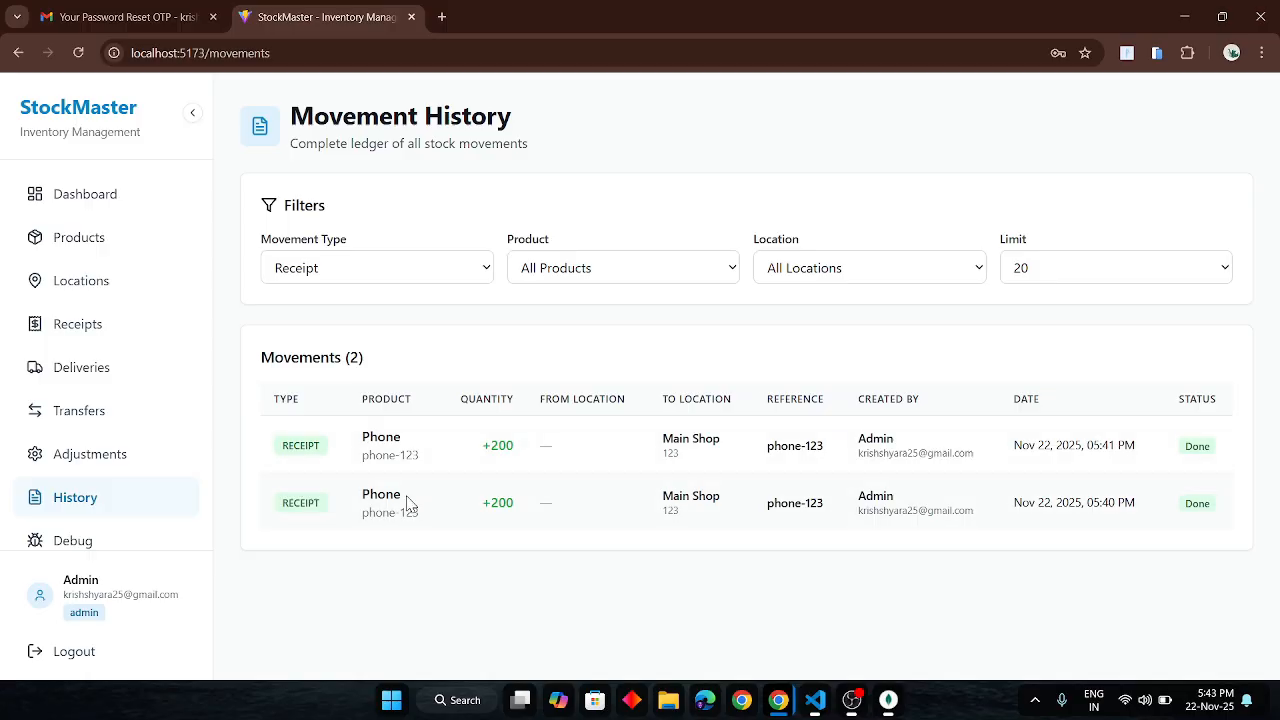
{"action": "left_click", "coordinate": [393, 266]}
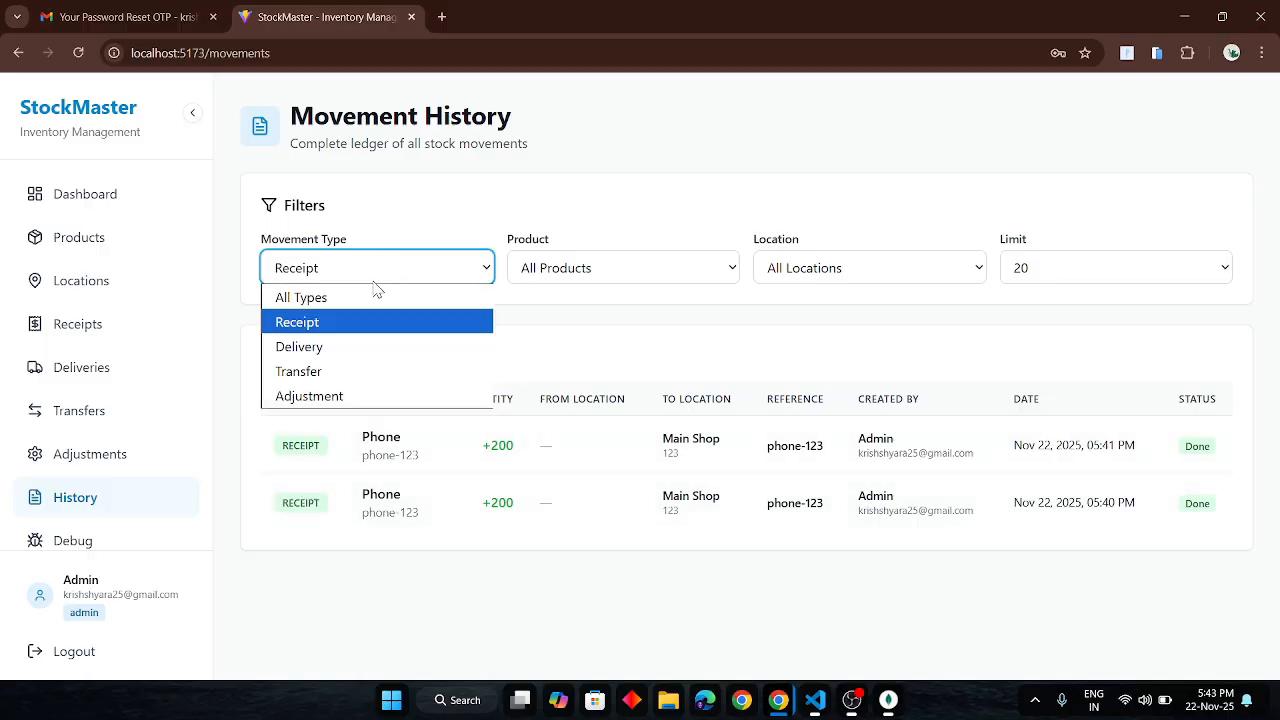
{"action": "left_click", "coordinate": [321, 372]}
{"action": "left_click", "coordinate": [386, 270]}
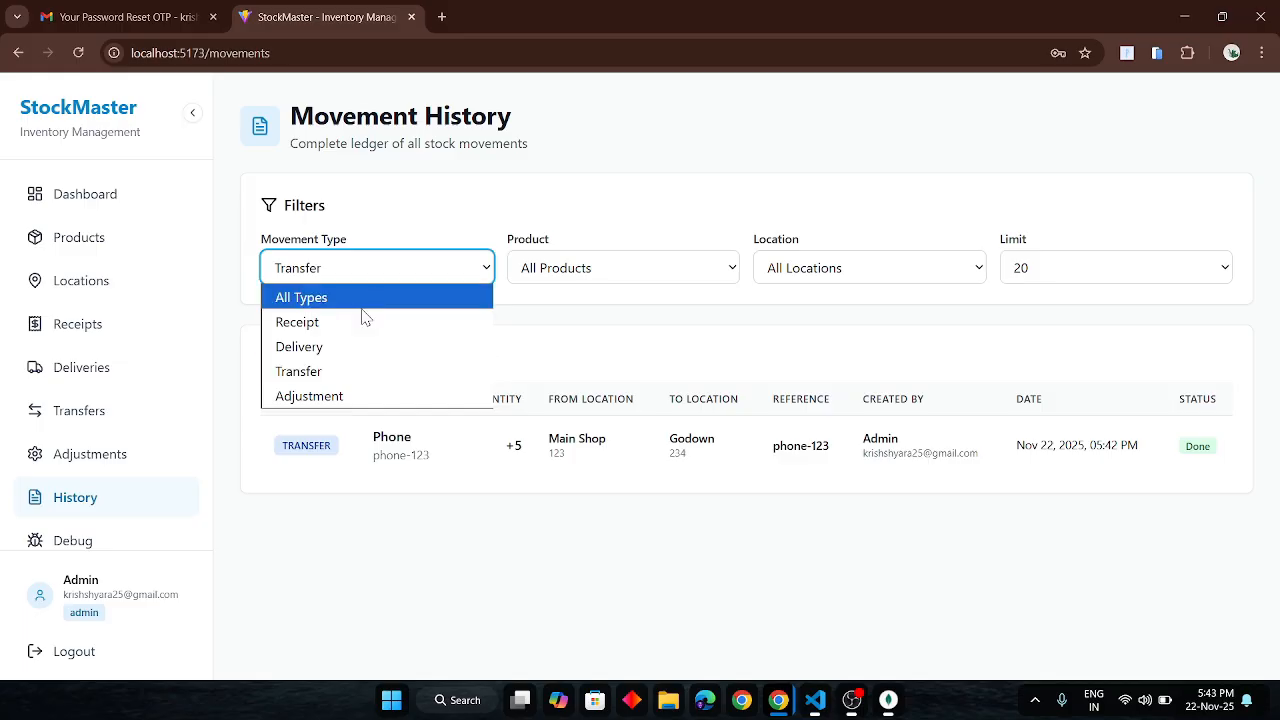
{"action": "left_click", "coordinate": [312, 398]}
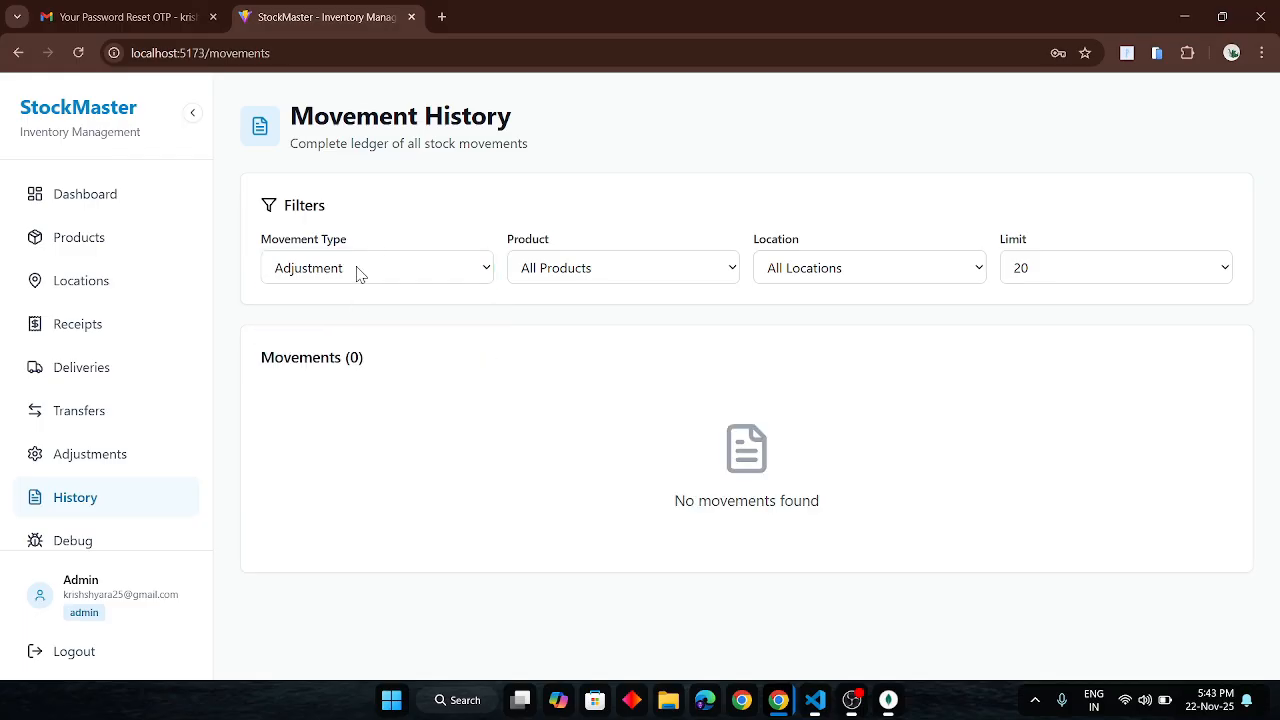
{"action": "left_click", "coordinate": [358, 272]}
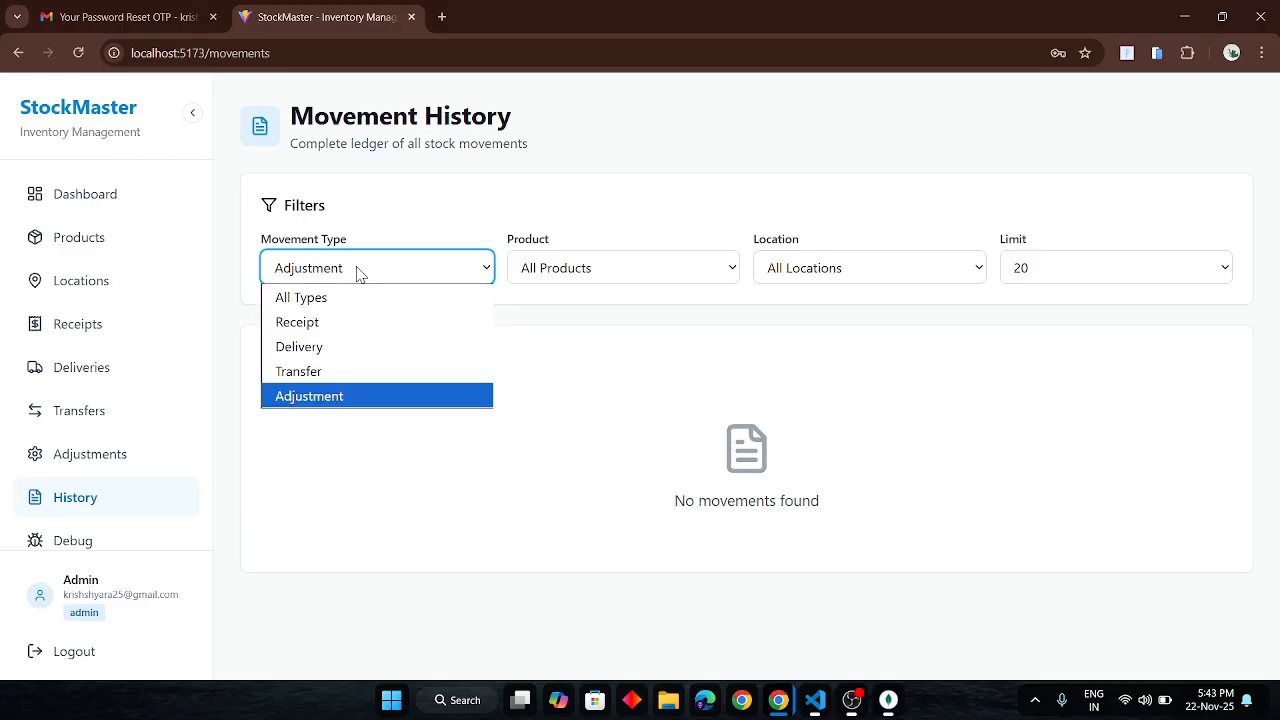
{"action": "left_click", "coordinate": [301, 298]}
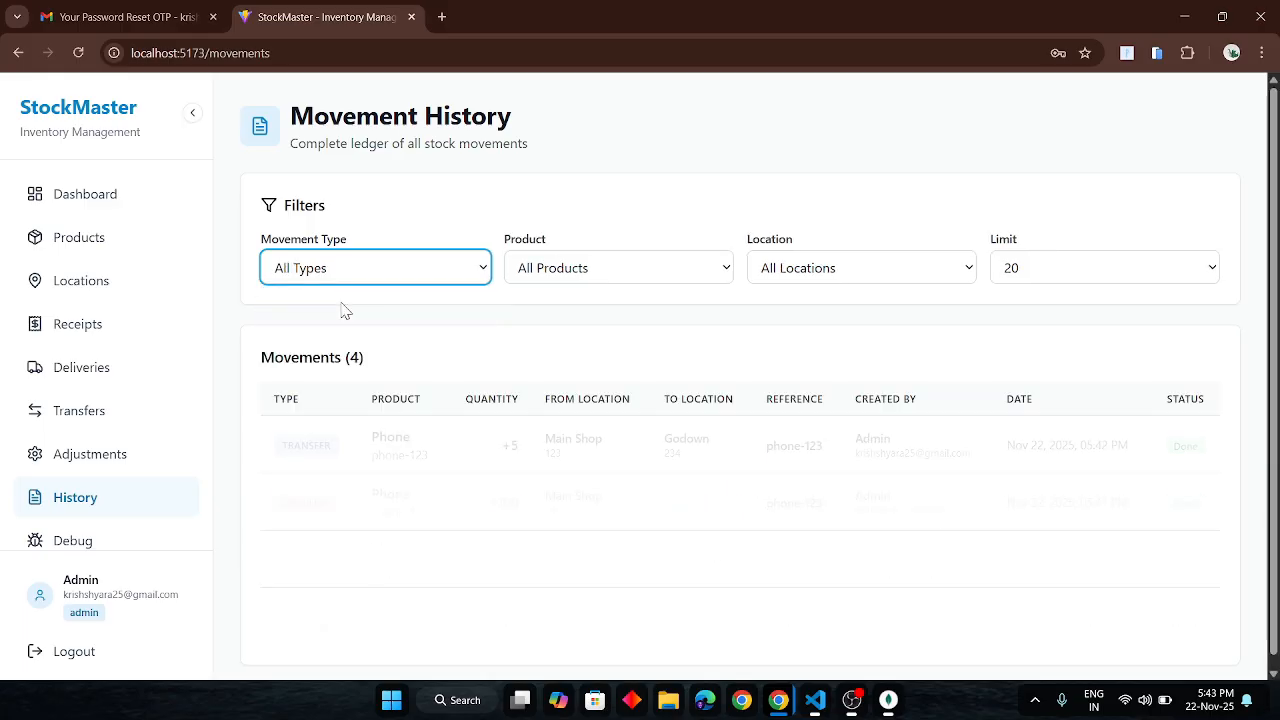
- Filter the history to moniter, then to Phone (phone-123), keeping All Locations
{"action": "left_click", "coordinate": [619, 265]}
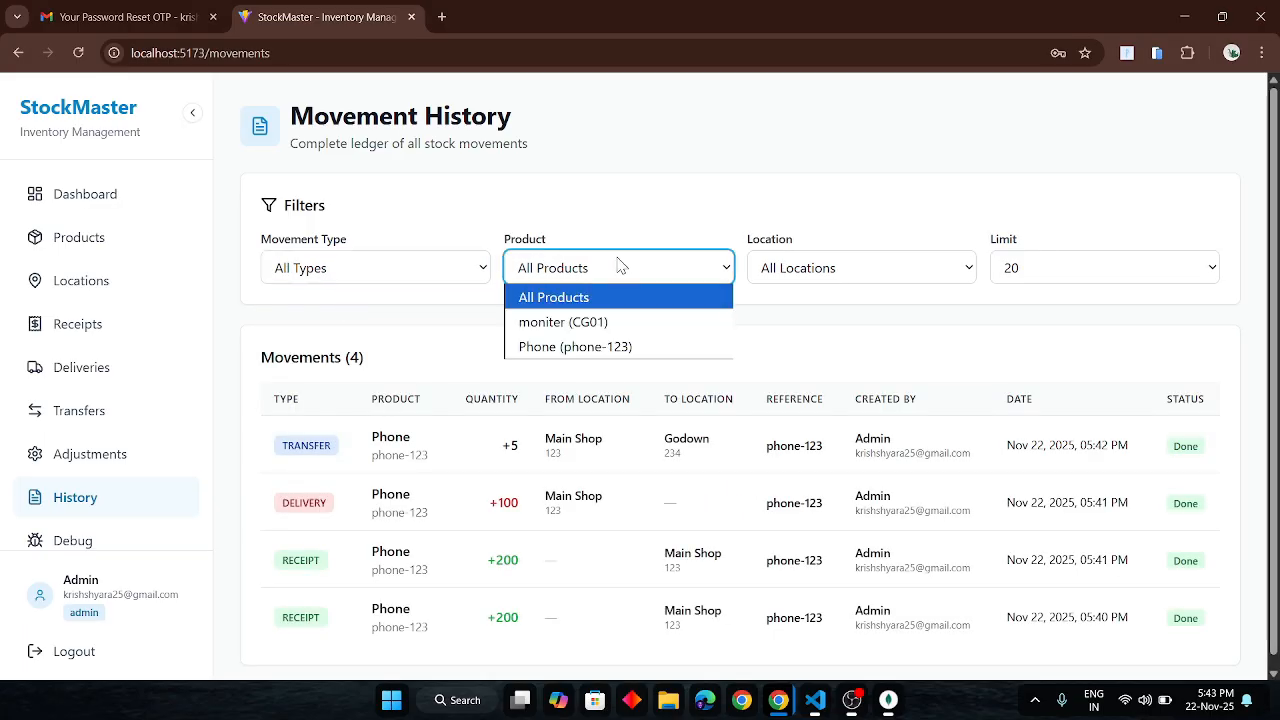
{"action": "left_click", "coordinate": [566, 320]}
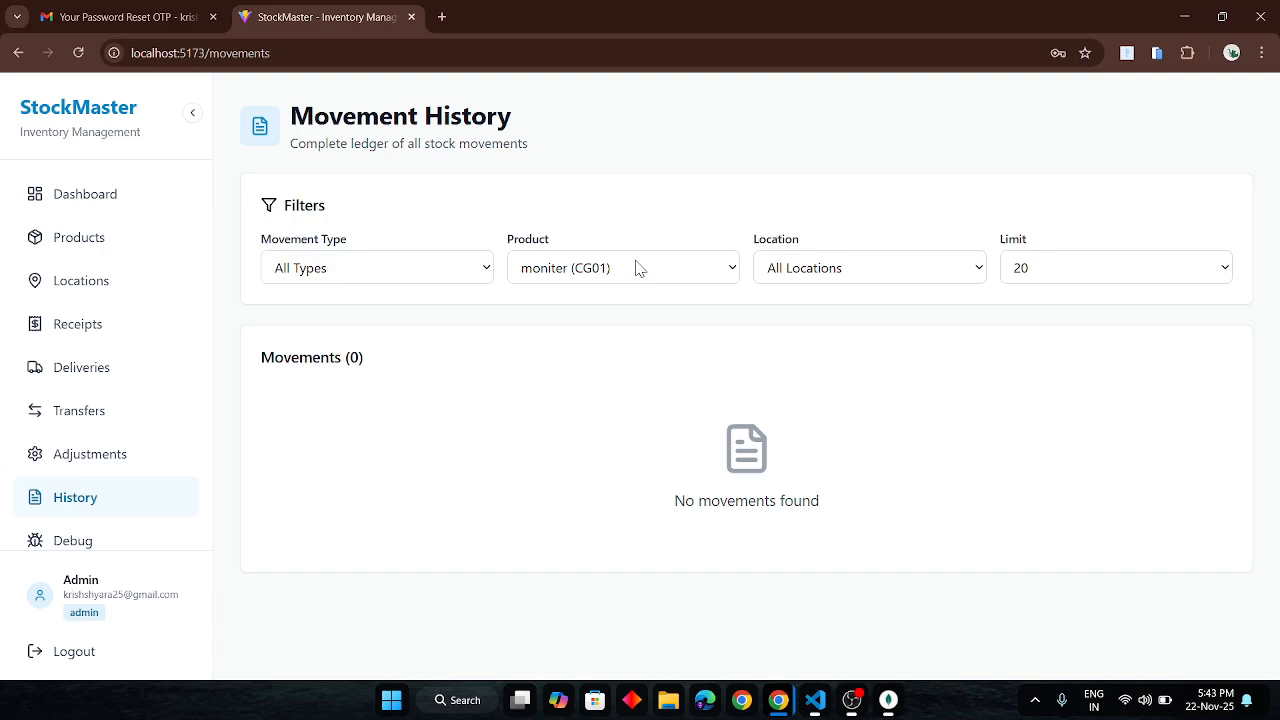
{"action": "left_click", "coordinate": [638, 266]}
{"action": "left_click", "coordinate": [563, 347]}
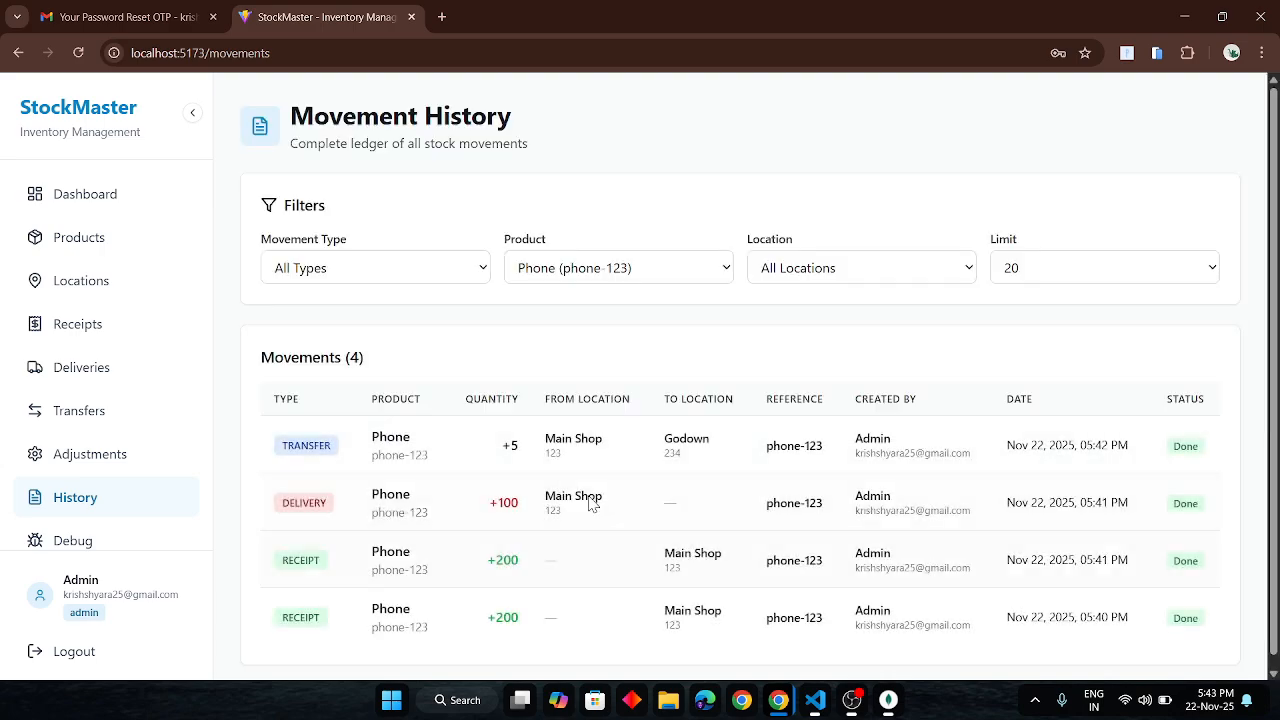
{"action": "left_click", "coordinate": [879, 267]}
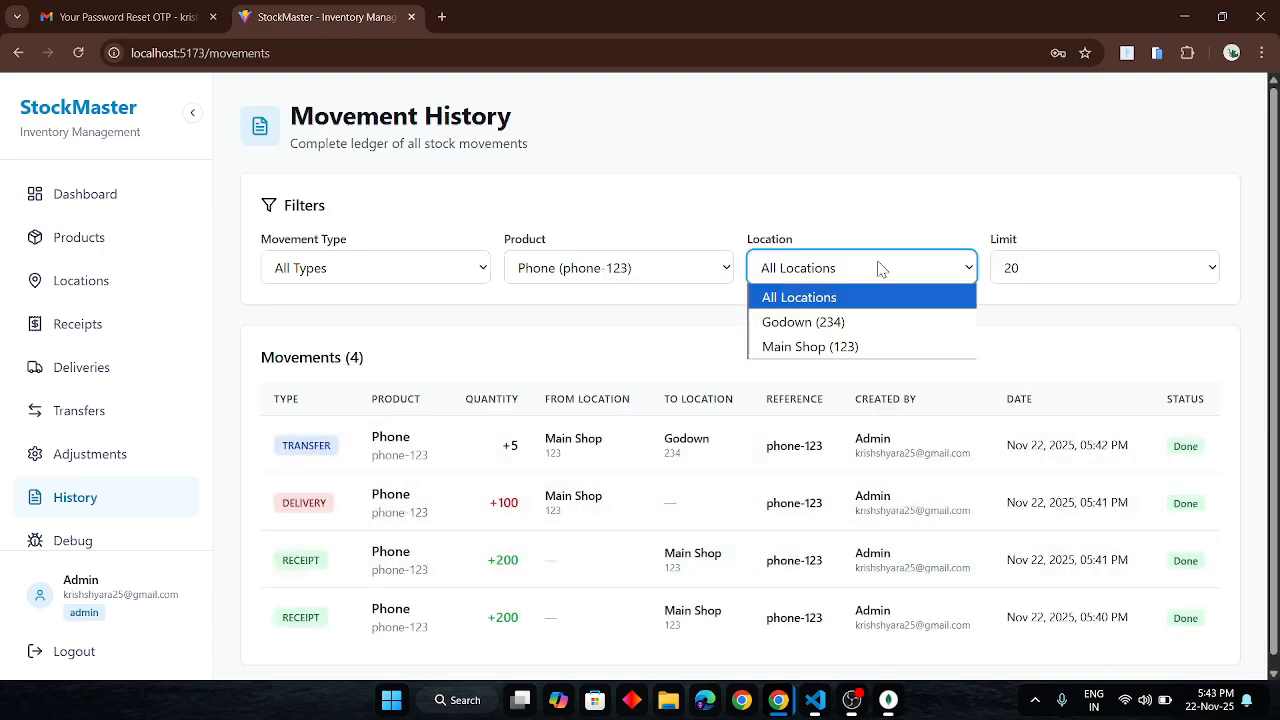
{"action": "left_click", "coordinate": [879, 267]}
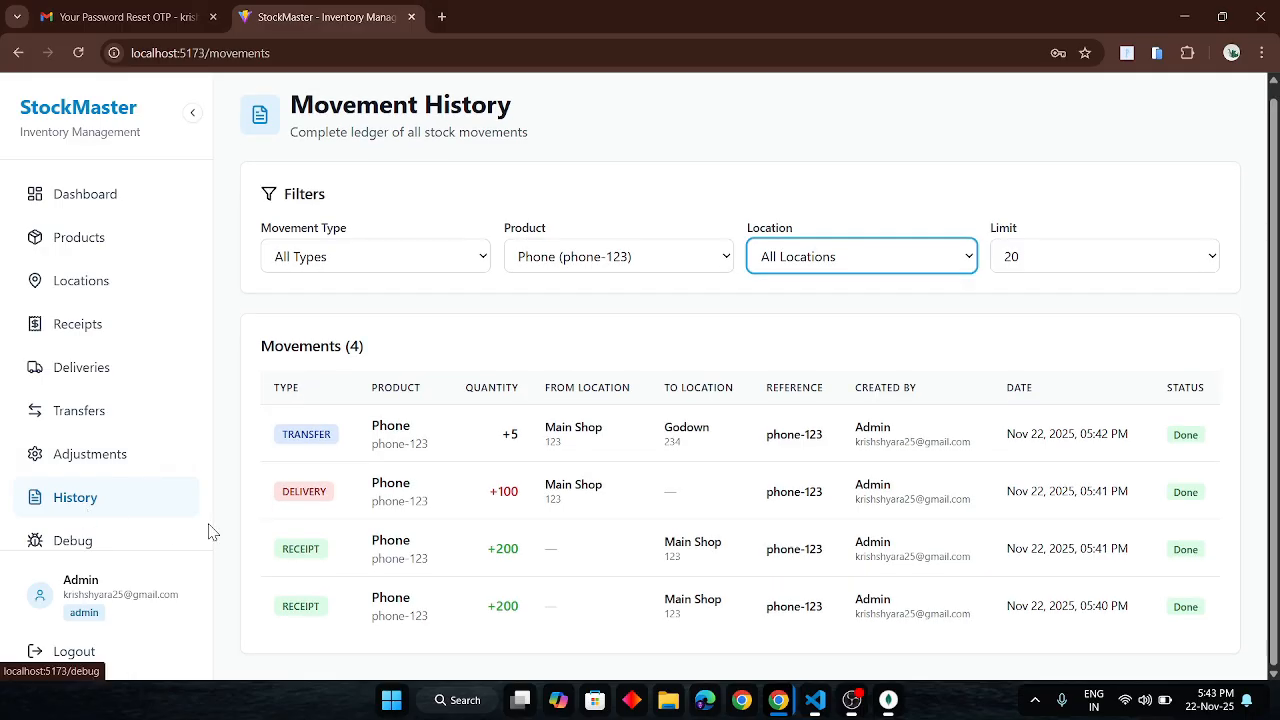
- In the staff user's window, open moniter's details and start an Add Stock receipt
{"action": "key", "text": "alt+Tab"}
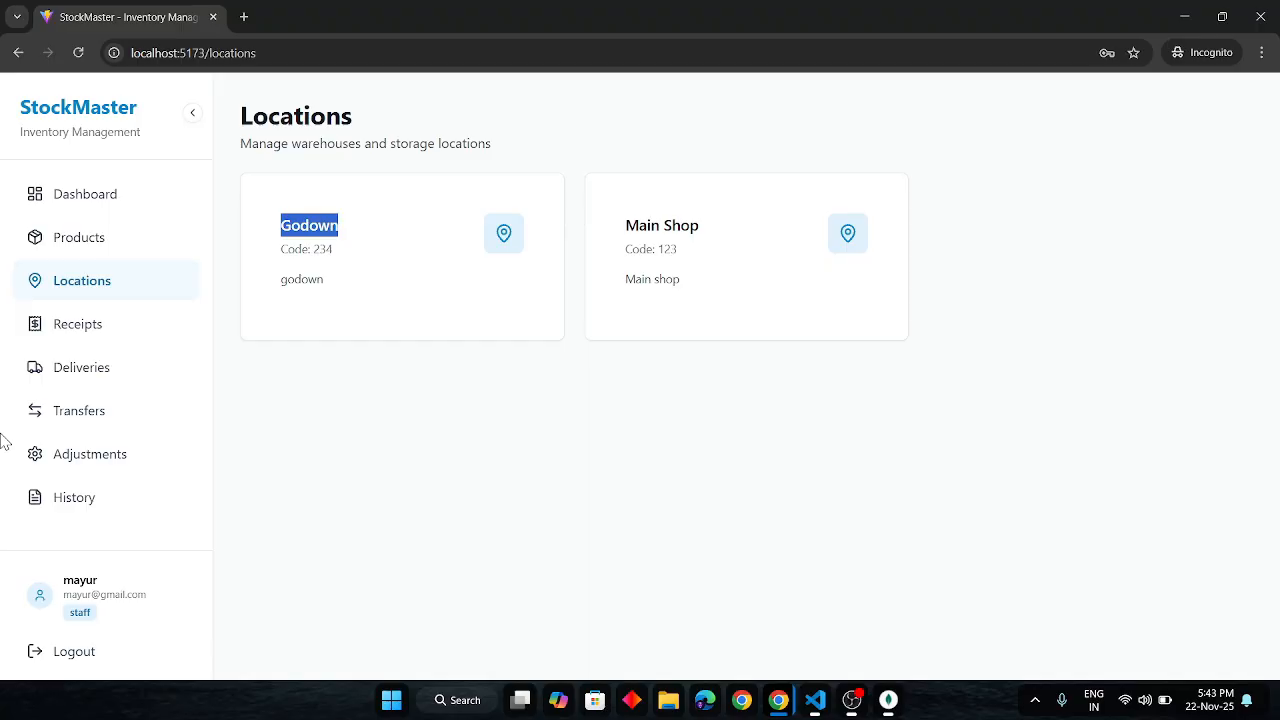
{"action": "left_click", "coordinate": [78, 246]}
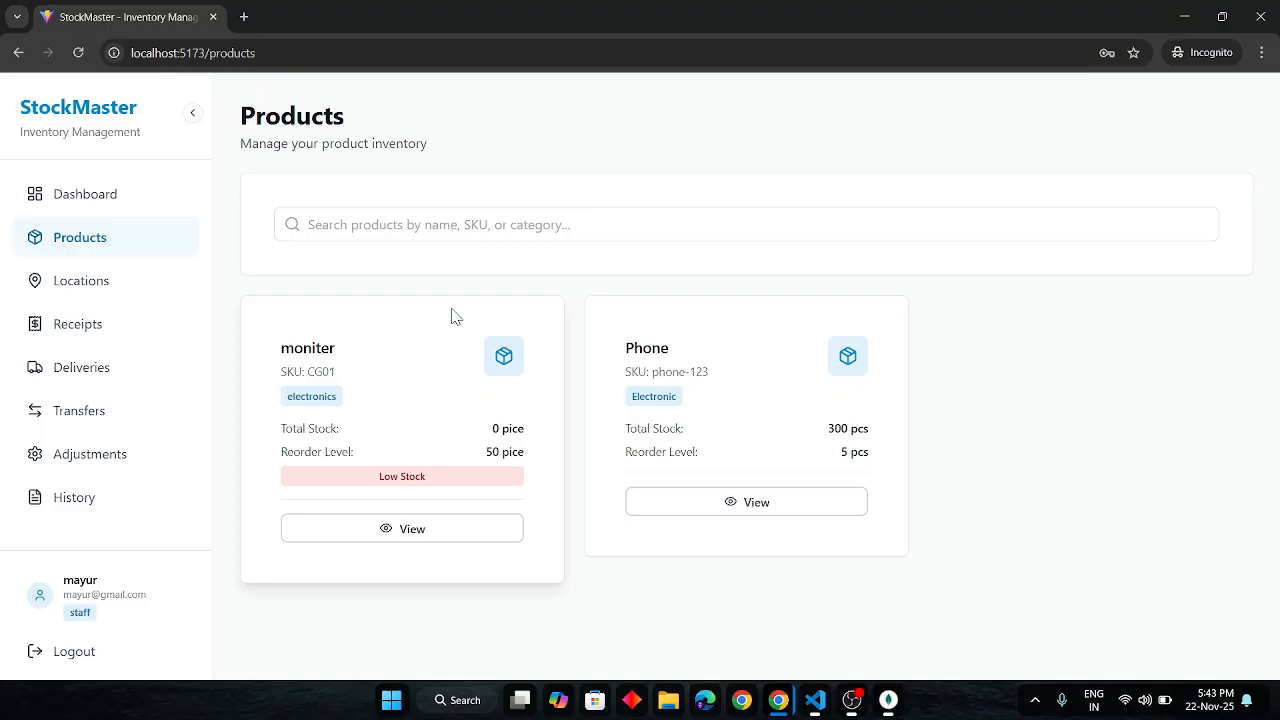
{"action": "left_click", "coordinate": [416, 537]}
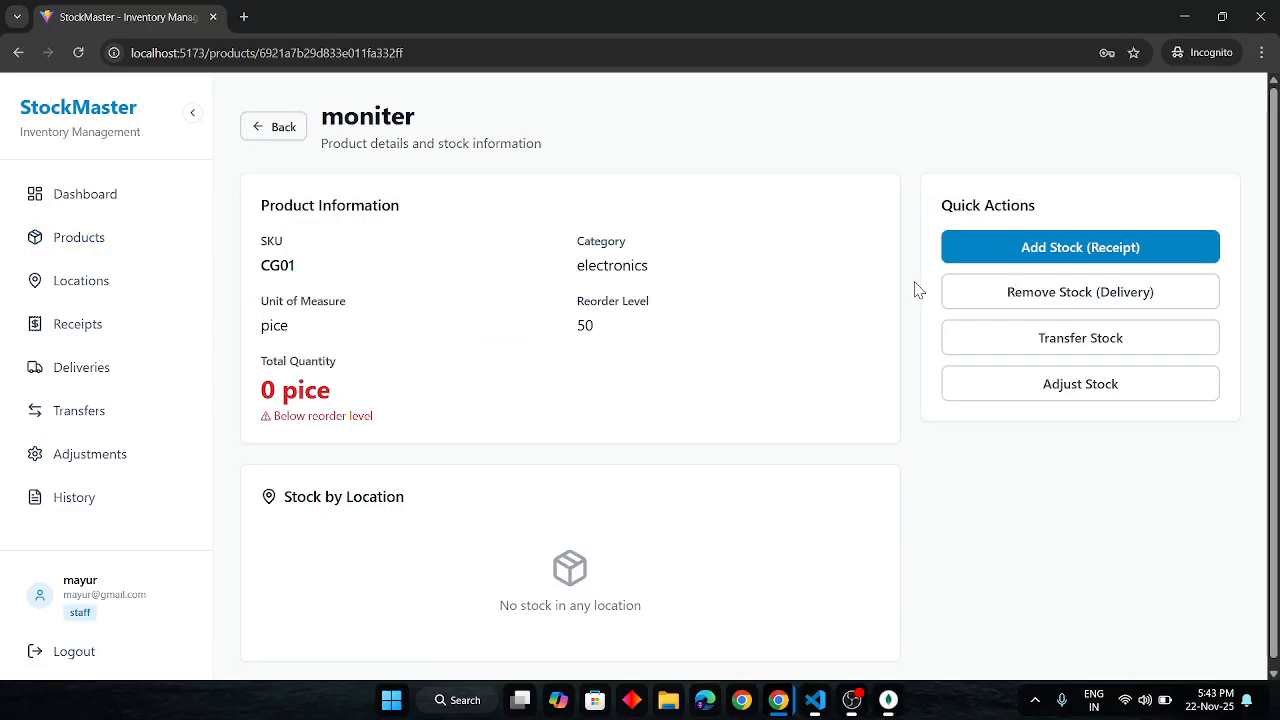
{"action": "left_click", "coordinate": [1023, 246]}
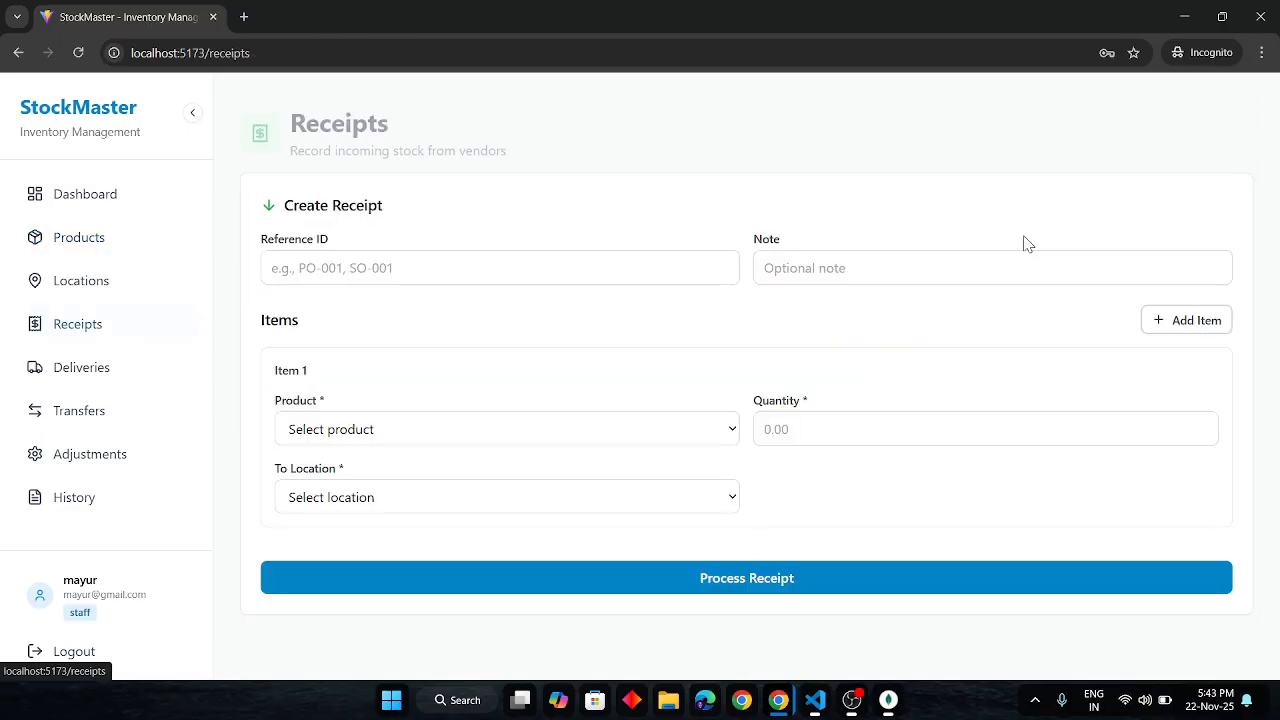
- Enter 'monitor' as the receipt's Reference ID and Note
{"action": "left_click", "coordinate": [564, 252]}
{"action": "type", "text": "monitor"}
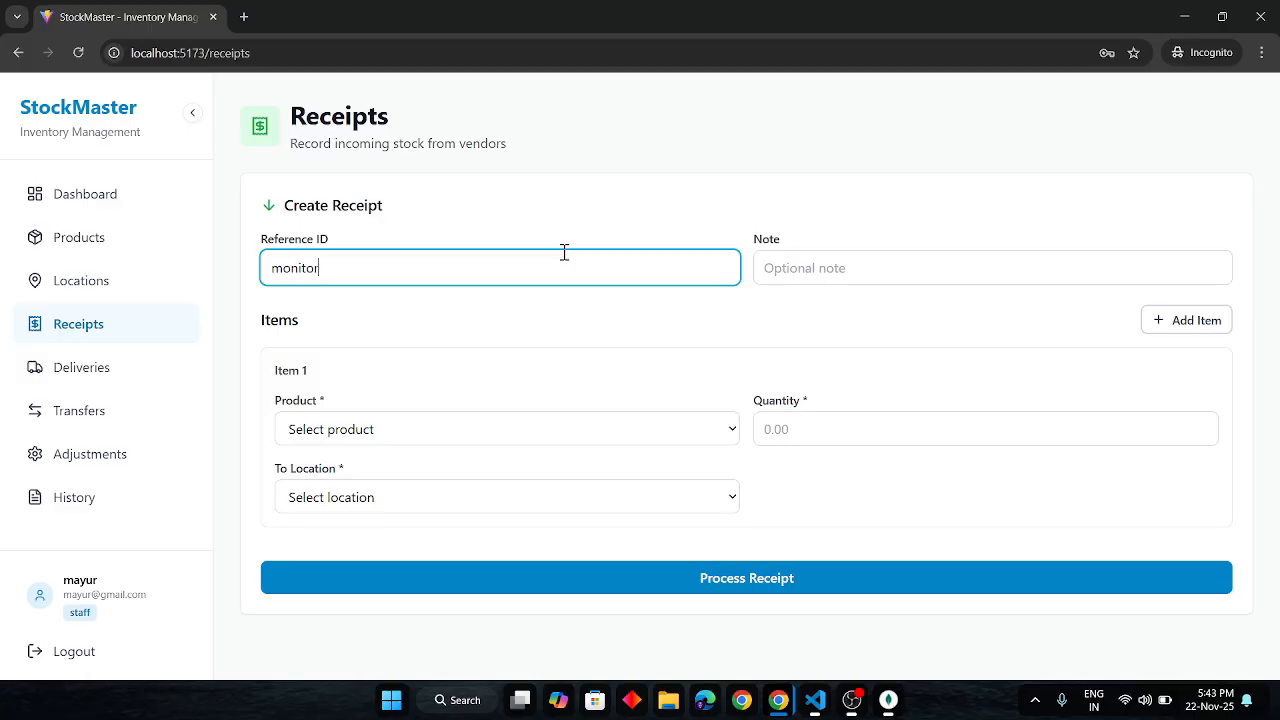
{"action": "left_click", "coordinate": [843, 267]}
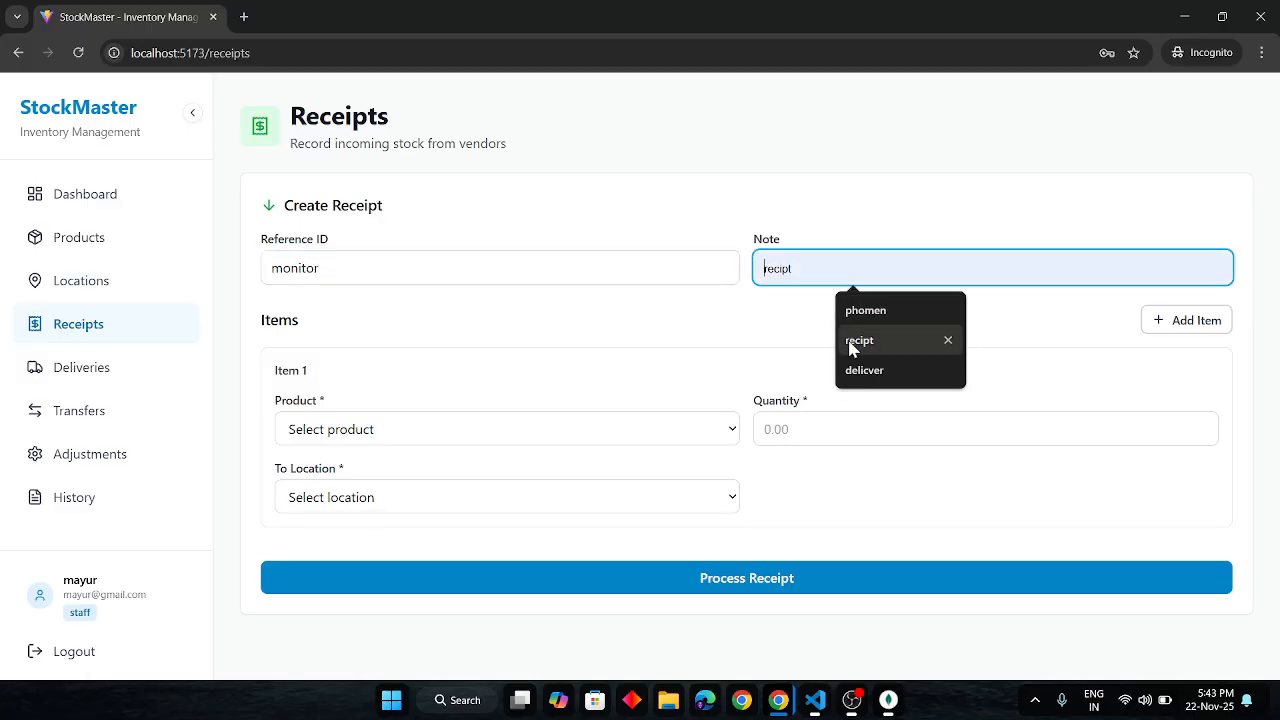
{"action": "type", "text": "monitor"}
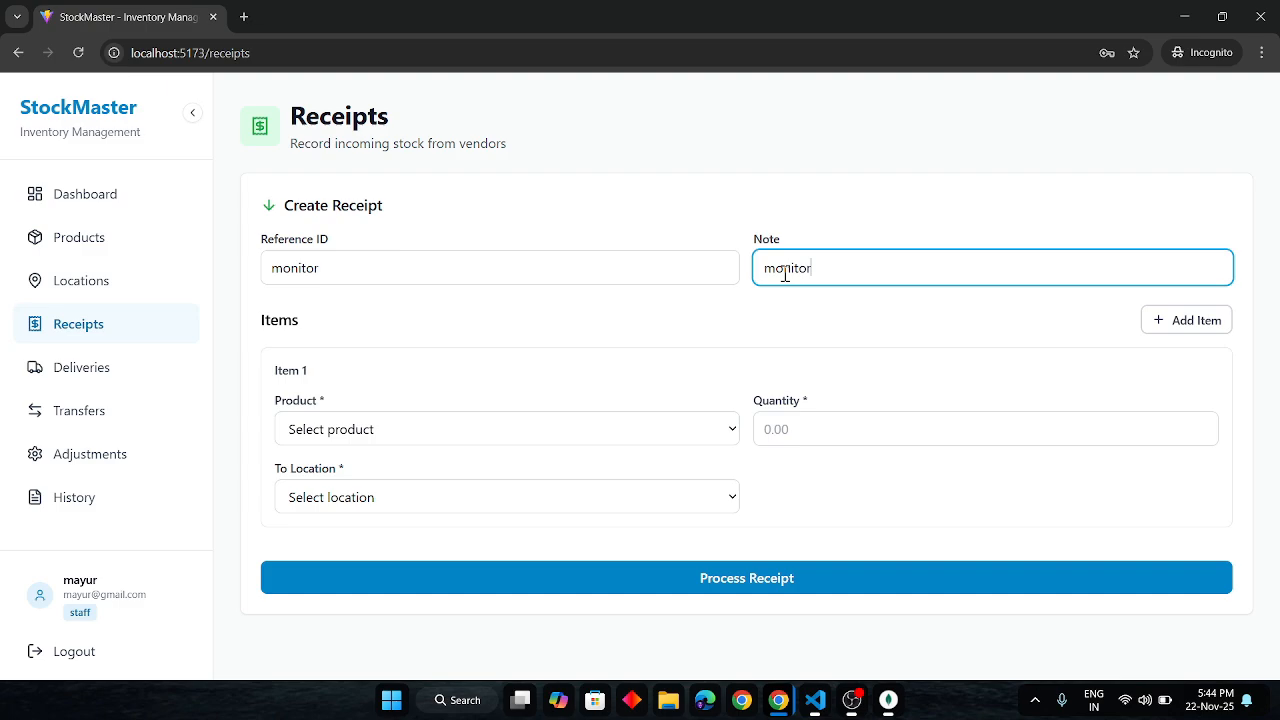
- Receive 200 moniter (CG01) into Godown (234) and process the receipt
{"action": "left_click", "coordinate": [590, 433]}
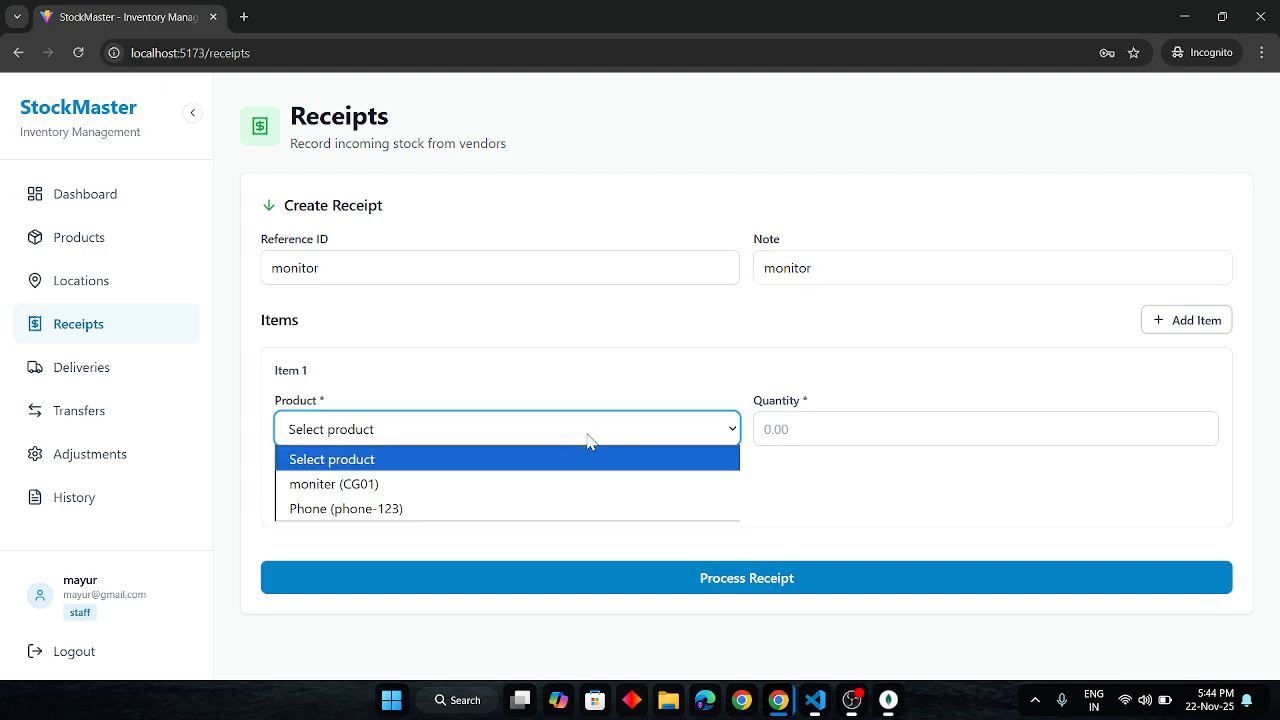
{"action": "left_click", "coordinate": [505, 484]}
{"action": "left_click", "coordinate": [853, 418]}
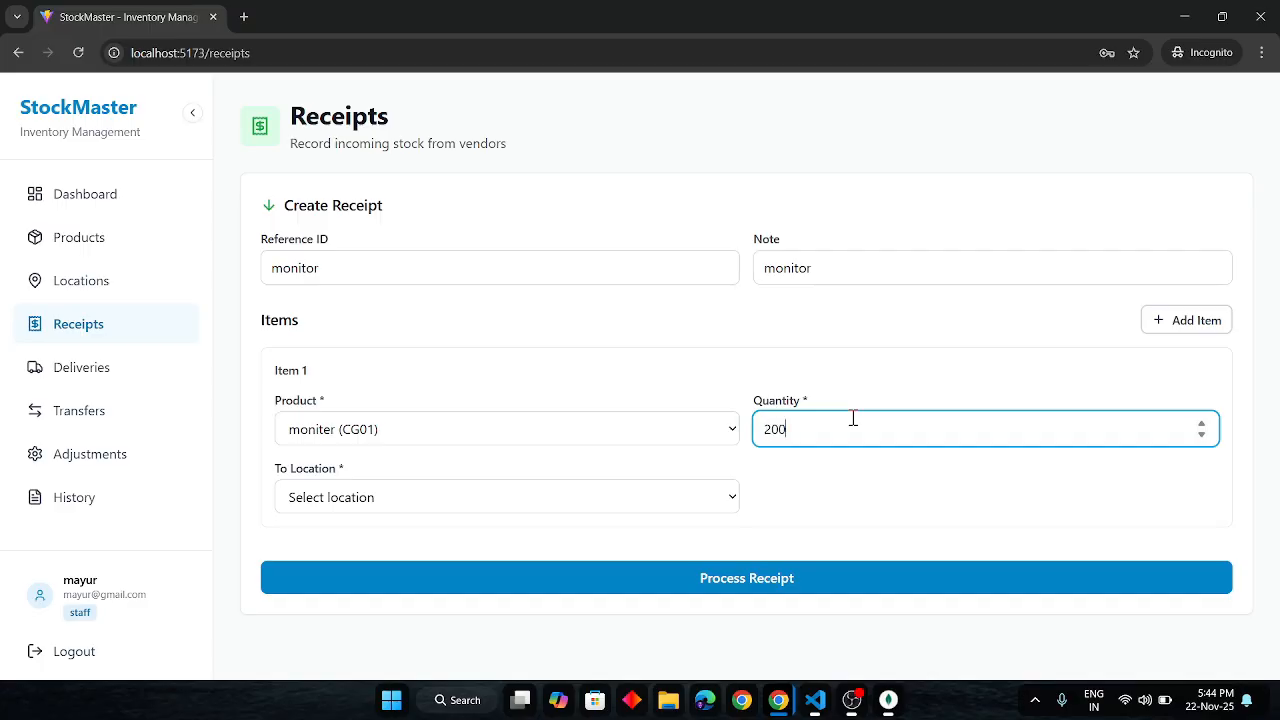
{"action": "left_click", "coordinate": [666, 505]}
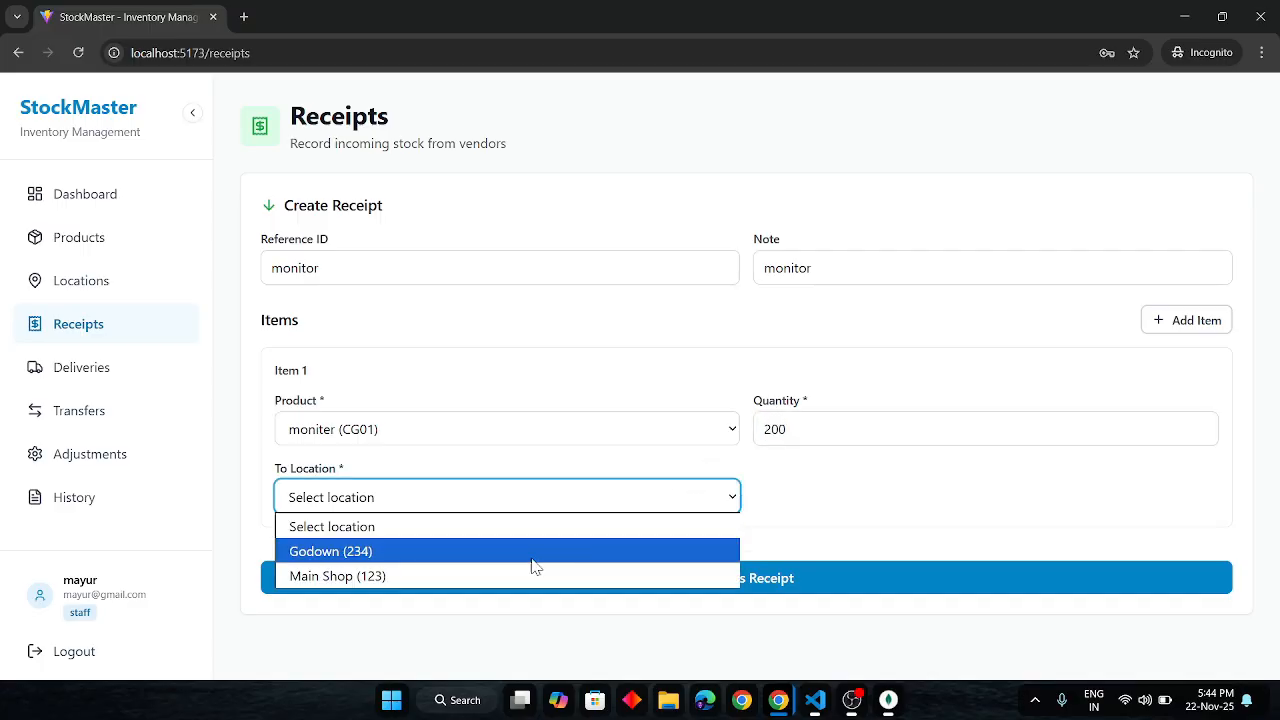
{"action": "left_click", "coordinate": [532, 560]}
{"action": "left_click", "coordinate": [651, 588]}
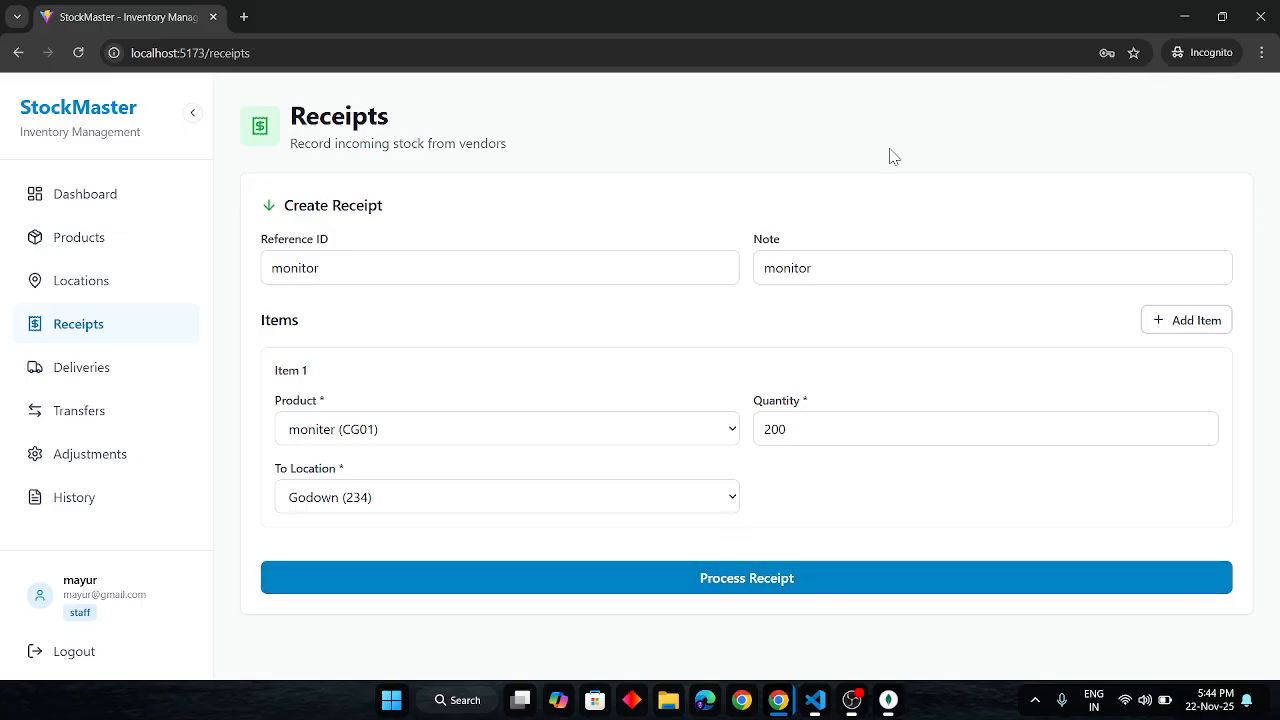
- Check the dashboard: Total Stock 500, zero Low Stock Items and five recent movements
{"action": "left_click", "coordinate": [80, 206]}
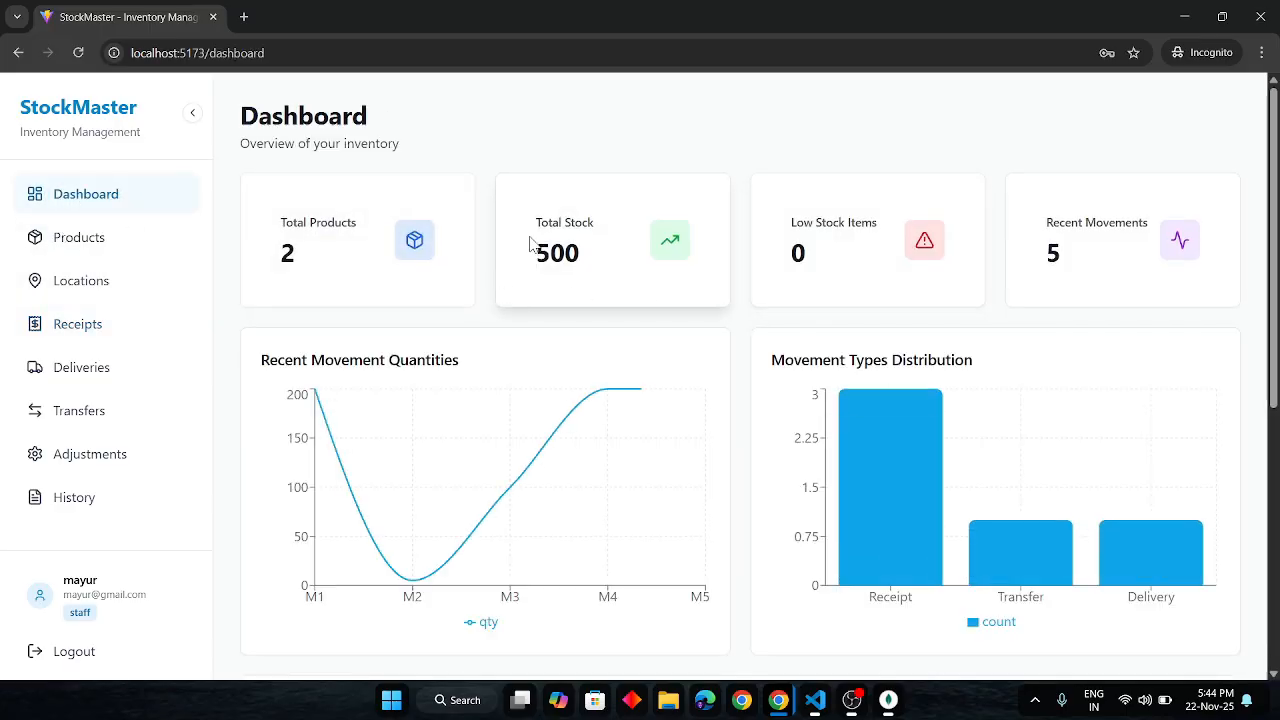
{"action": "left_click_drag", "start_coordinate": [531, 252], "coordinate": [597, 254]}
{"action": "scroll", "coordinate": [489, 417], "scroll_direction": "down", "scroll_amount": 3}
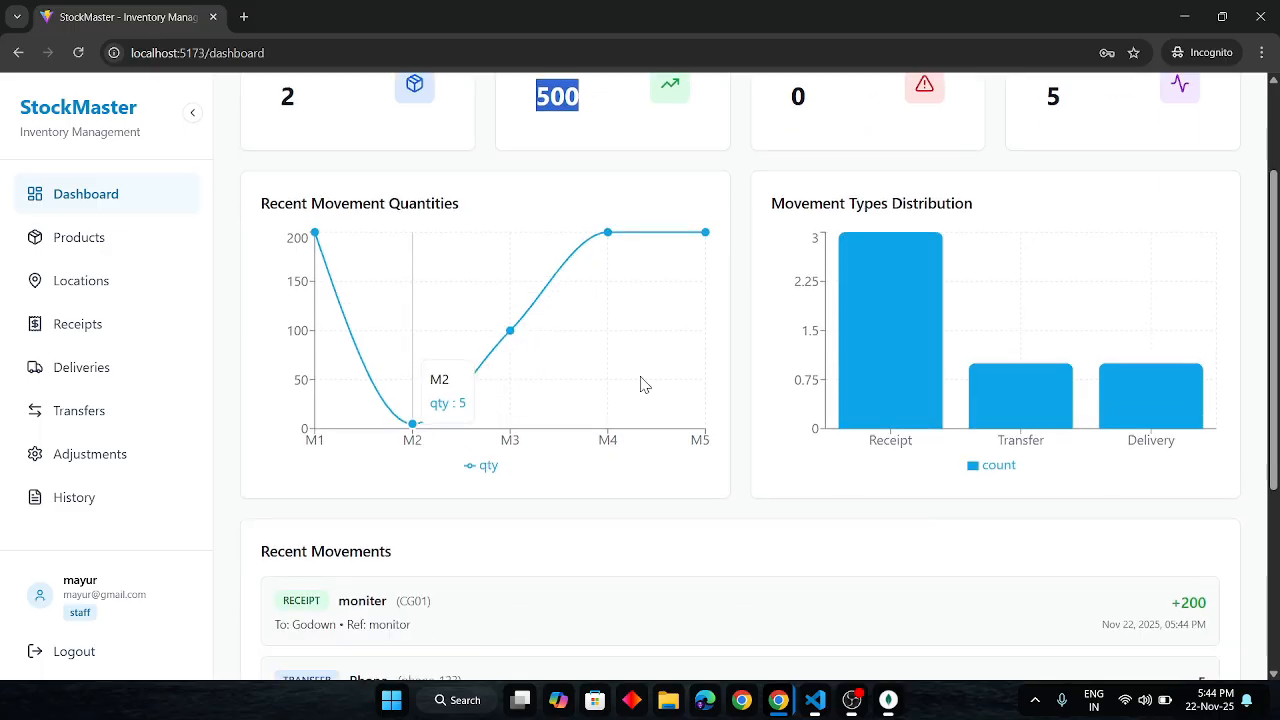
{"action": "mouse_move", "coordinate": [907, 299]}
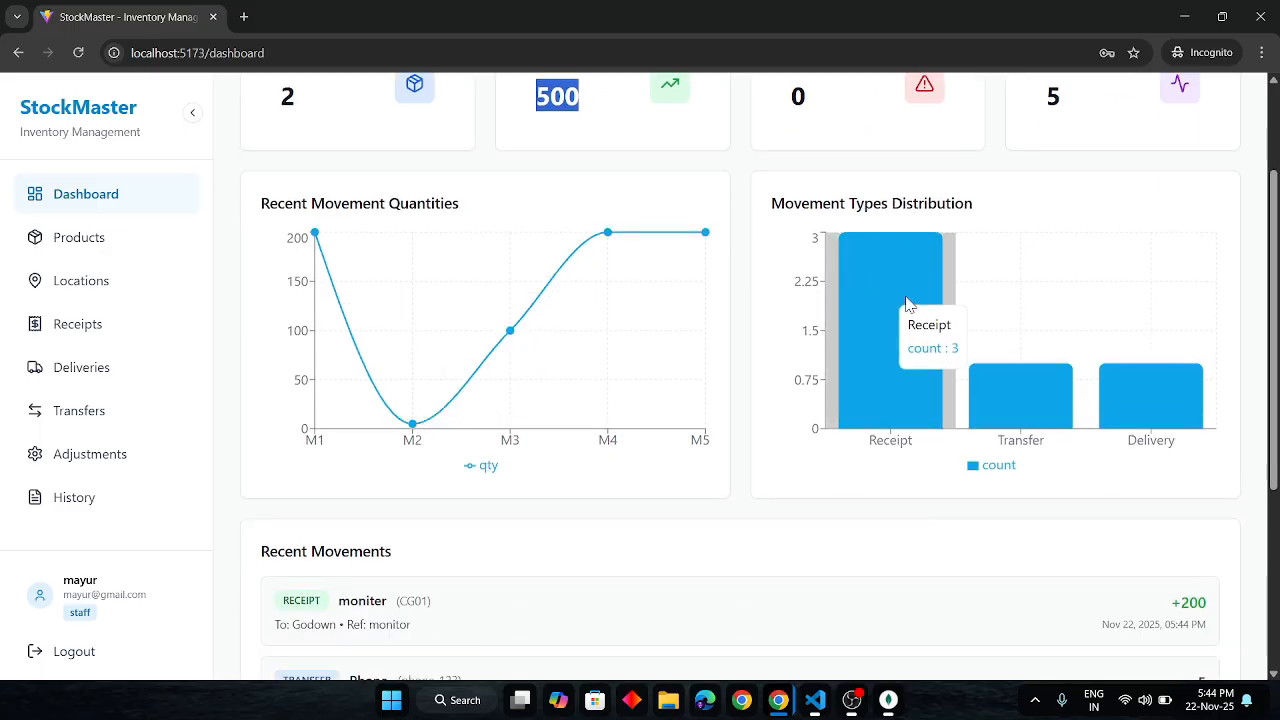
{"action": "scroll", "coordinate": [905, 295], "scroll_direction": "down", "scroll_amount": 1}
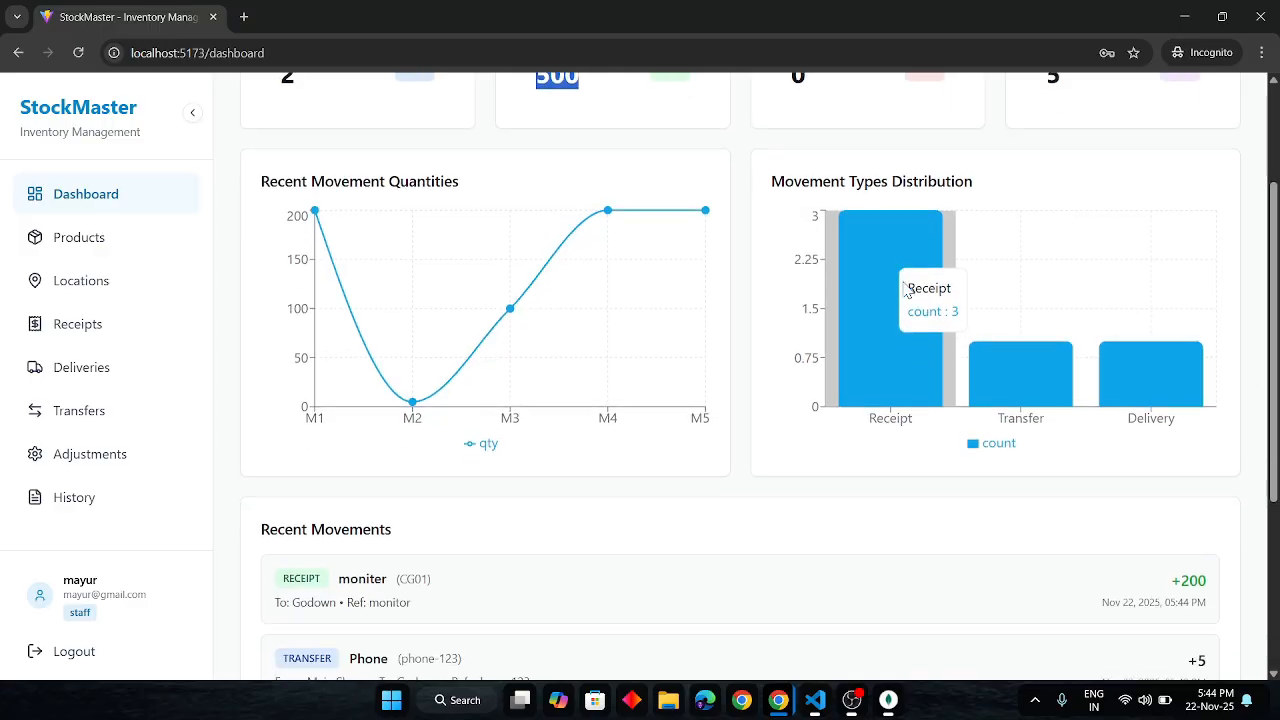
{"action": "scroll", "coordinate": [905, 289], "scroll_direction": "down", "scroll_amount": 4}
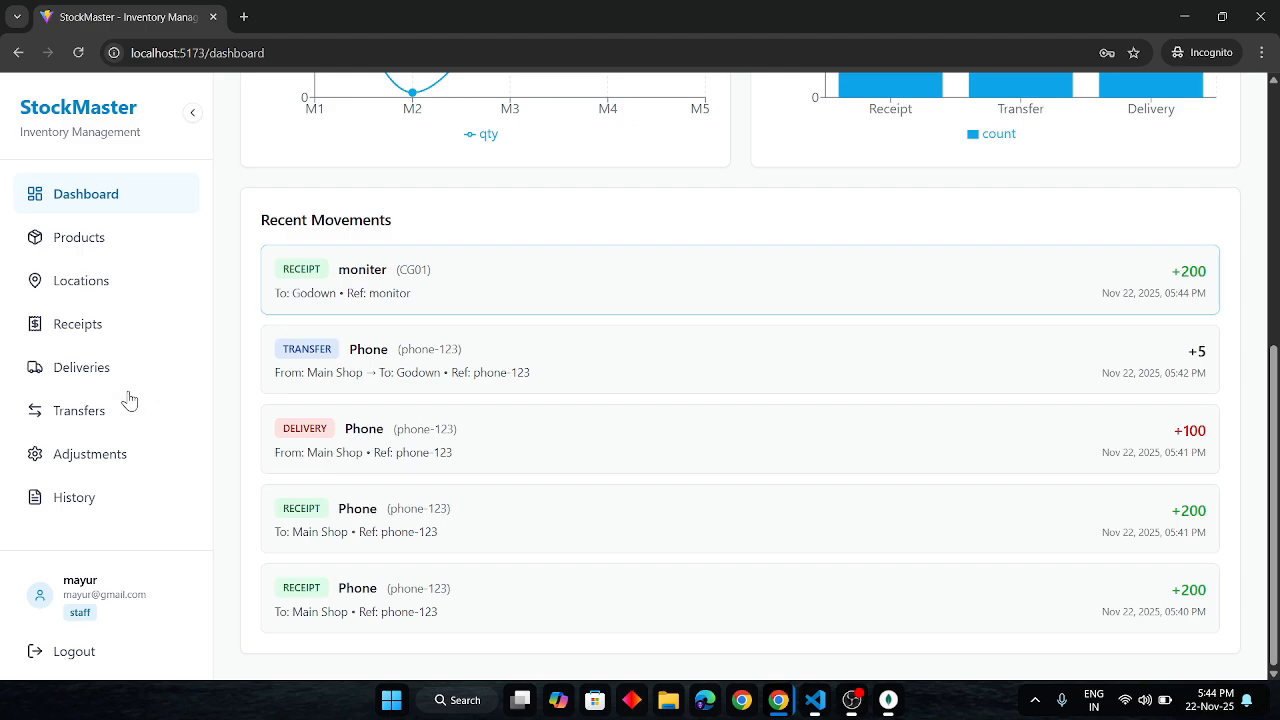
- Look over the full movement history, then go back to the dashboard
{"action": "left_click", "coordinate": [44, 505]}
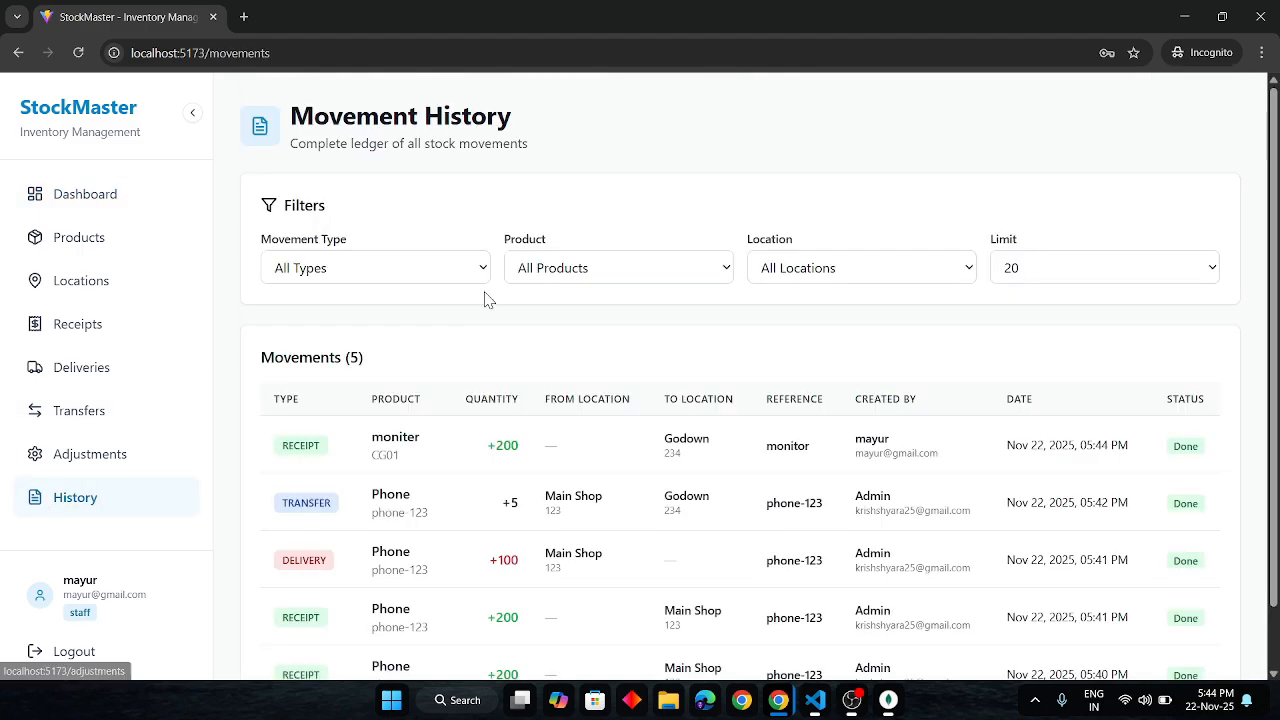
{"action": "scroll", "coordinate": [486, 297], "scroll_direction": "down", "scroll_amount": 1}
{"action": "scroll", "coordinate": [486, 297], "scroll_direction": "up", "scroll_amount": 1}
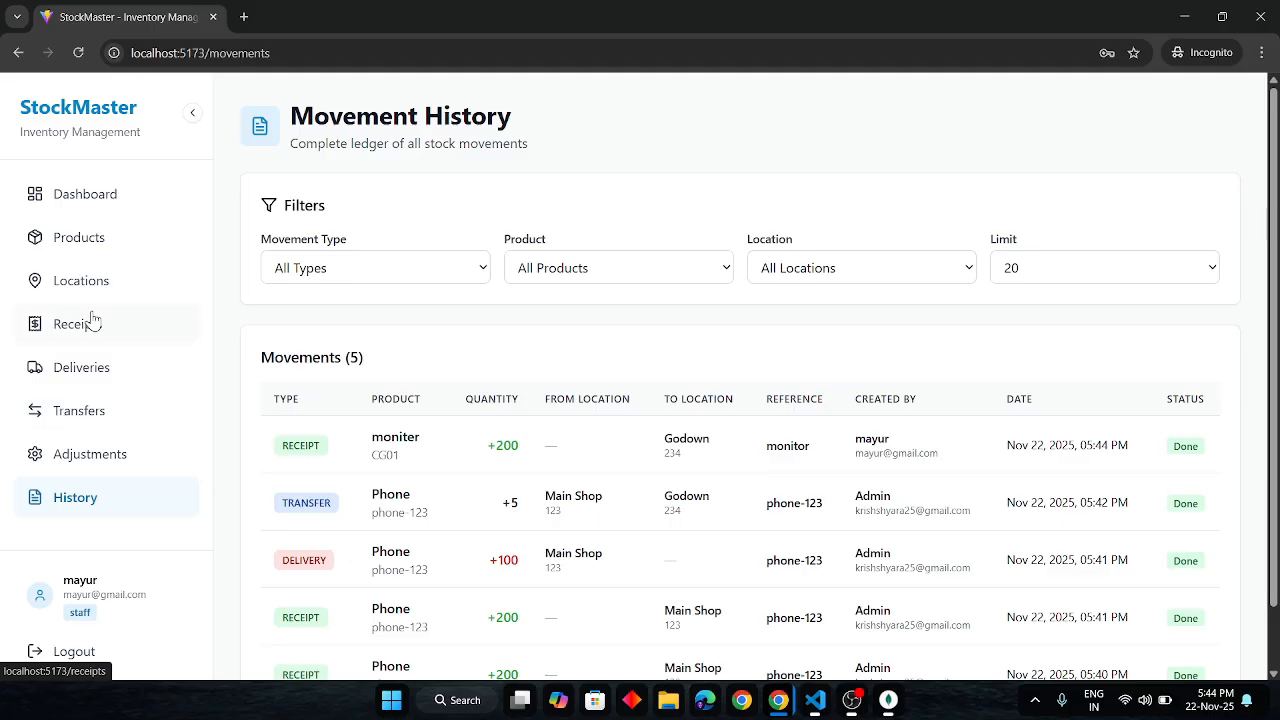
{"action": "left_click", "coordinate": [84, 195]}
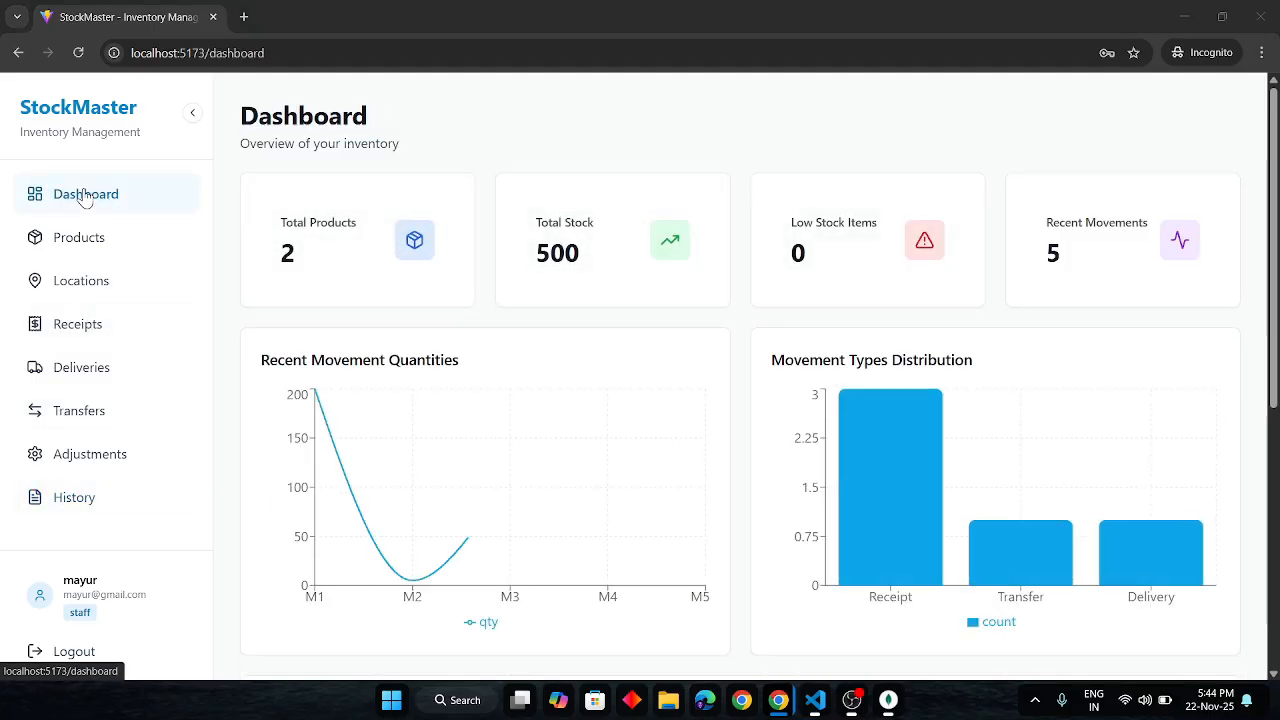
- In the admin window, check the dashboard and Products list showing moniter at 200 pcs
{"action": "key", "text": "alt+Tab"}
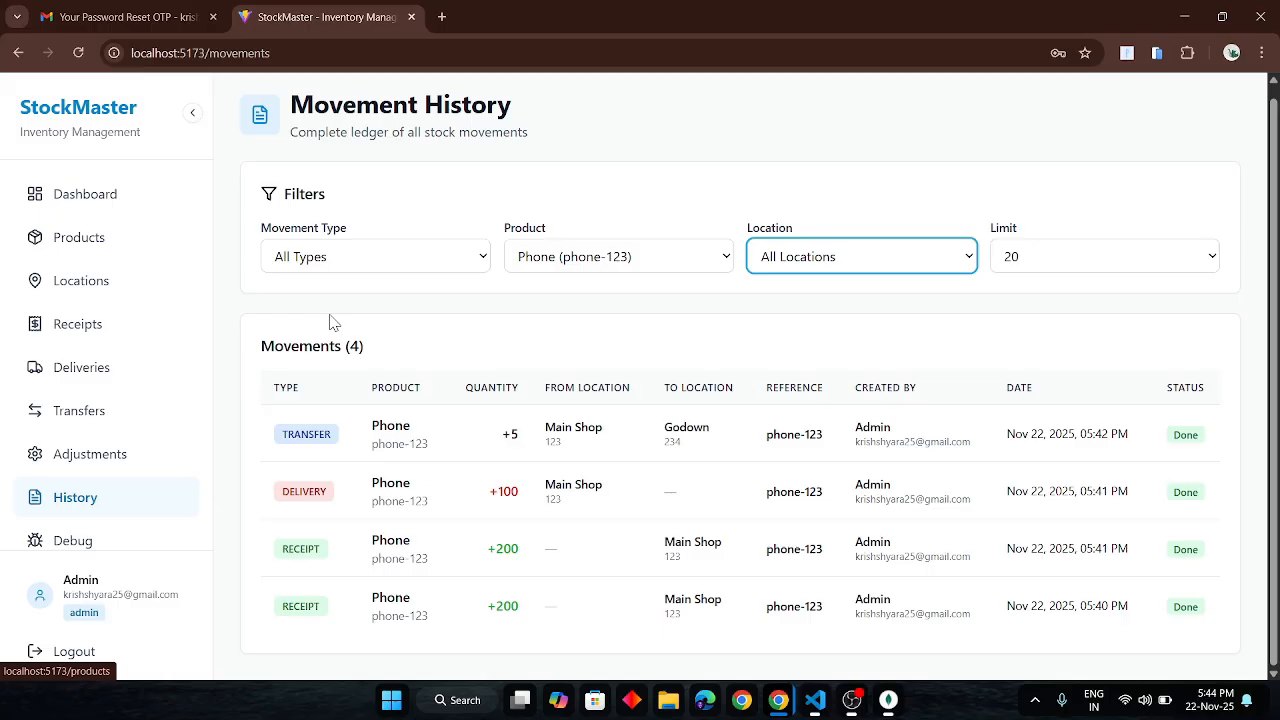
{"action": "left_click", "coordinate": [84, 195]}
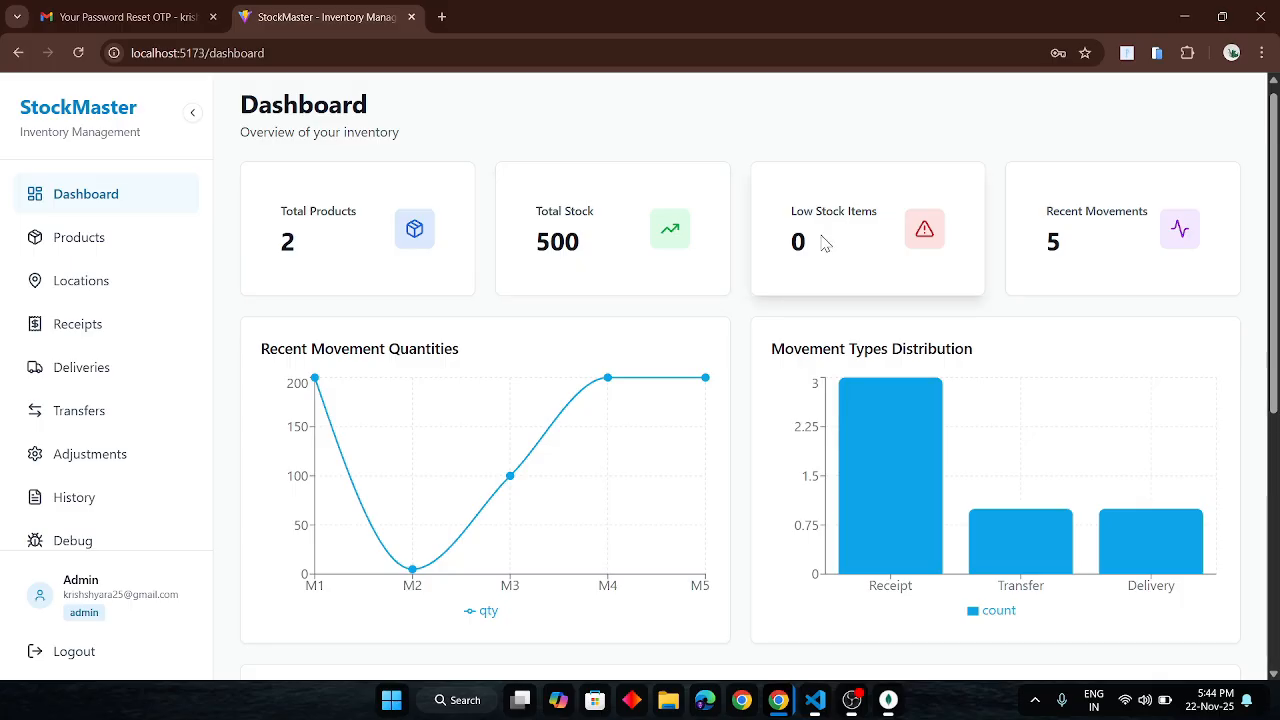
{"action": "scroll", "coordinate": [795, 266], "scroll_direction": "down", "scroll_amount": 3}
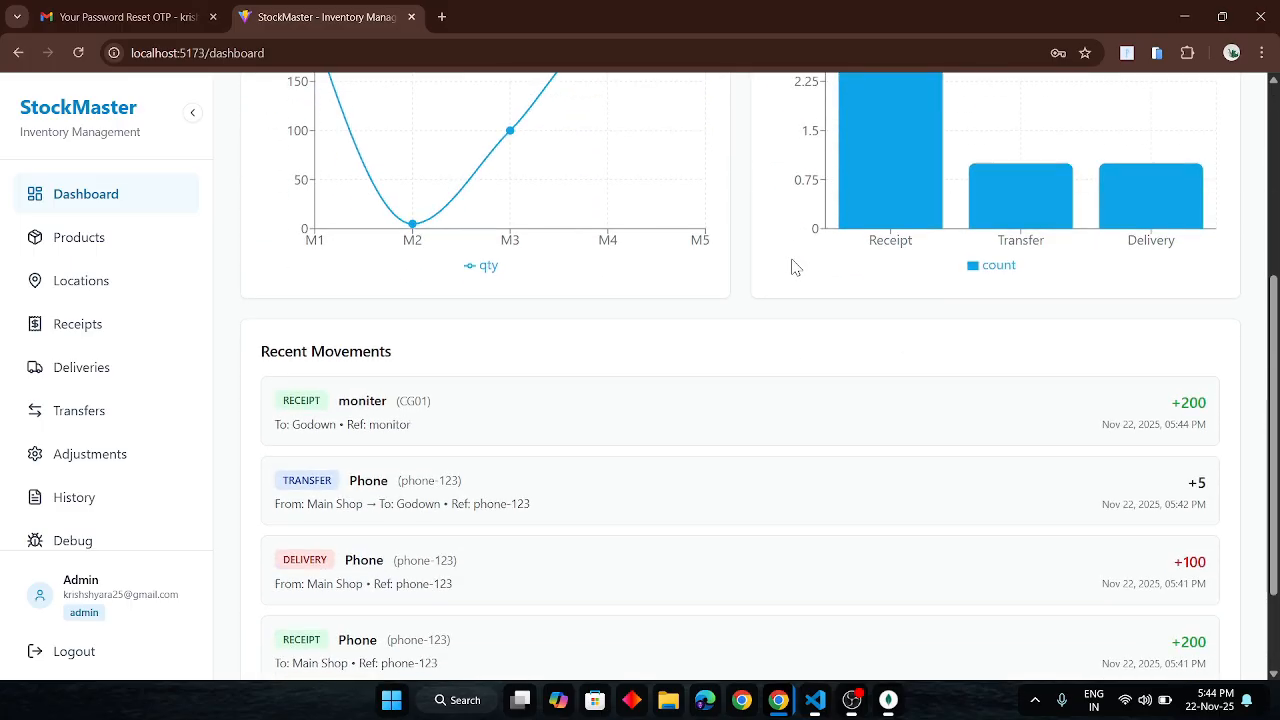
{"action": "scroll", "coordinate": [793, 266], "scroll_direction": "up", "scroll_amount": 4}
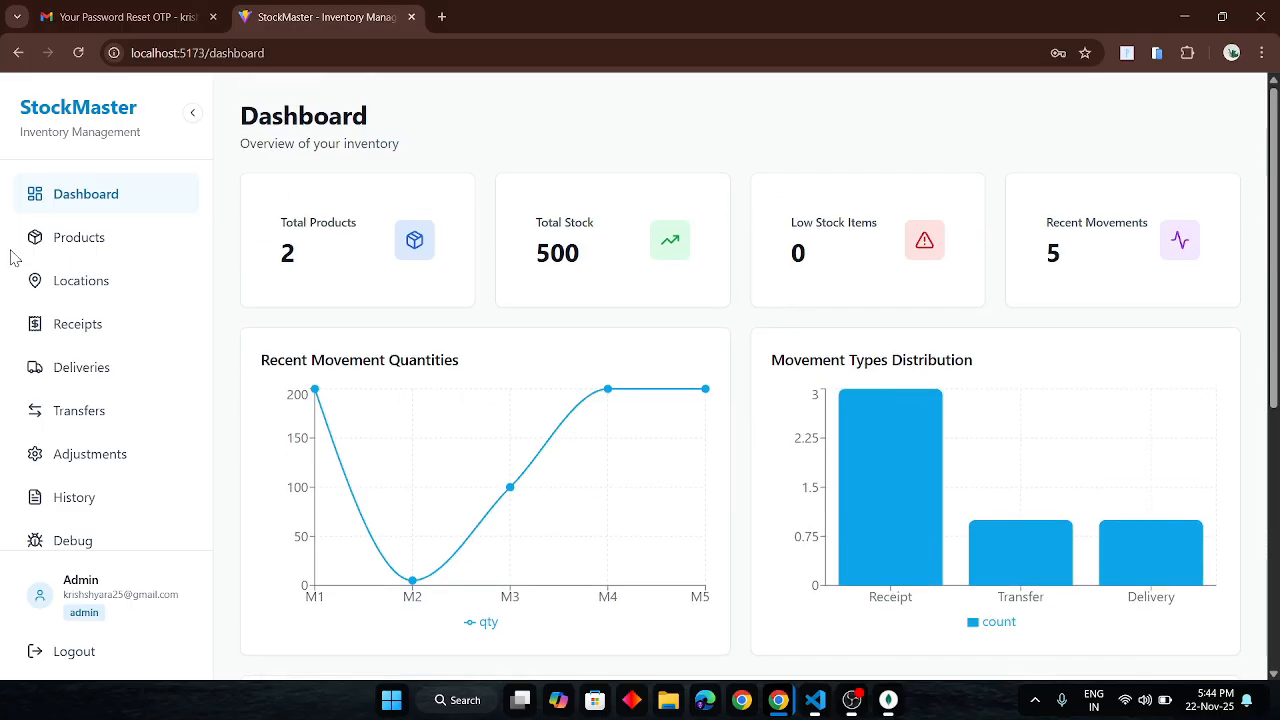
{"action": "left_click", "coordinate": [105, 232]}
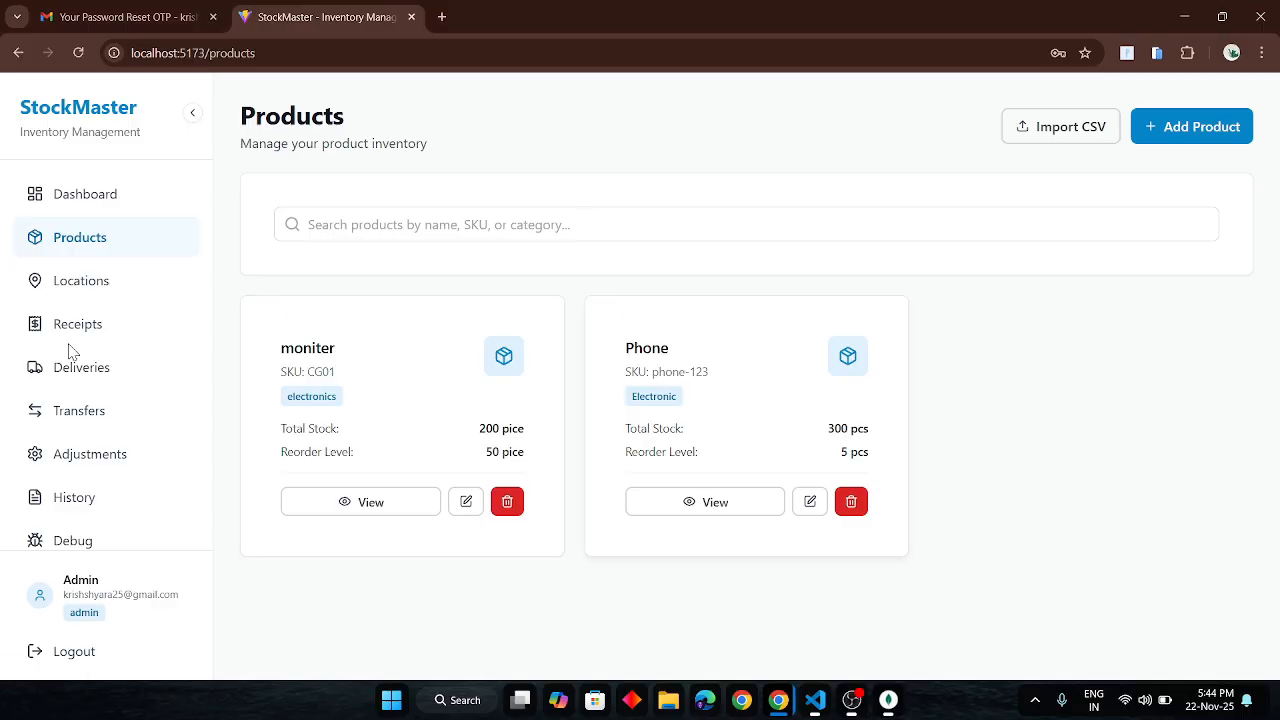
- Fill a transfer of 300 Phone (phone-123) units from Main Shop (123) to Godown
{"action": "left_click", "coordinate": [80, 411]}
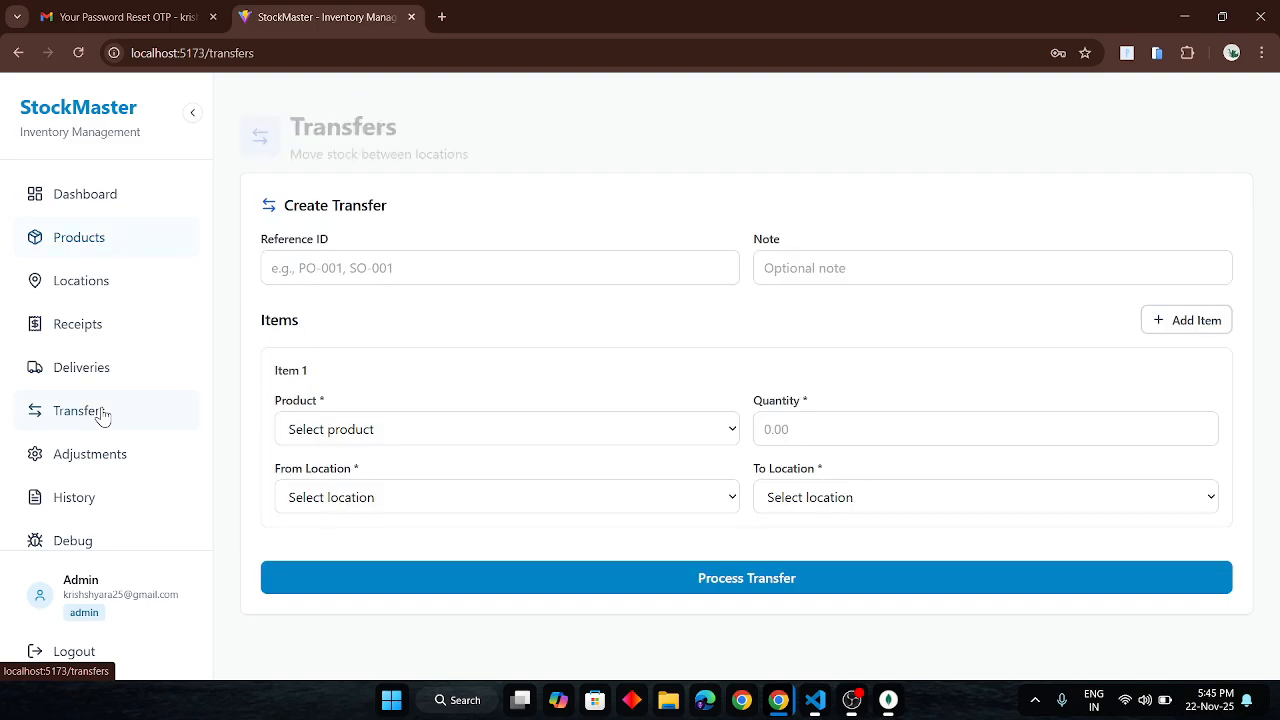
{"action": "left_click", "coordinate": [517, 437]}
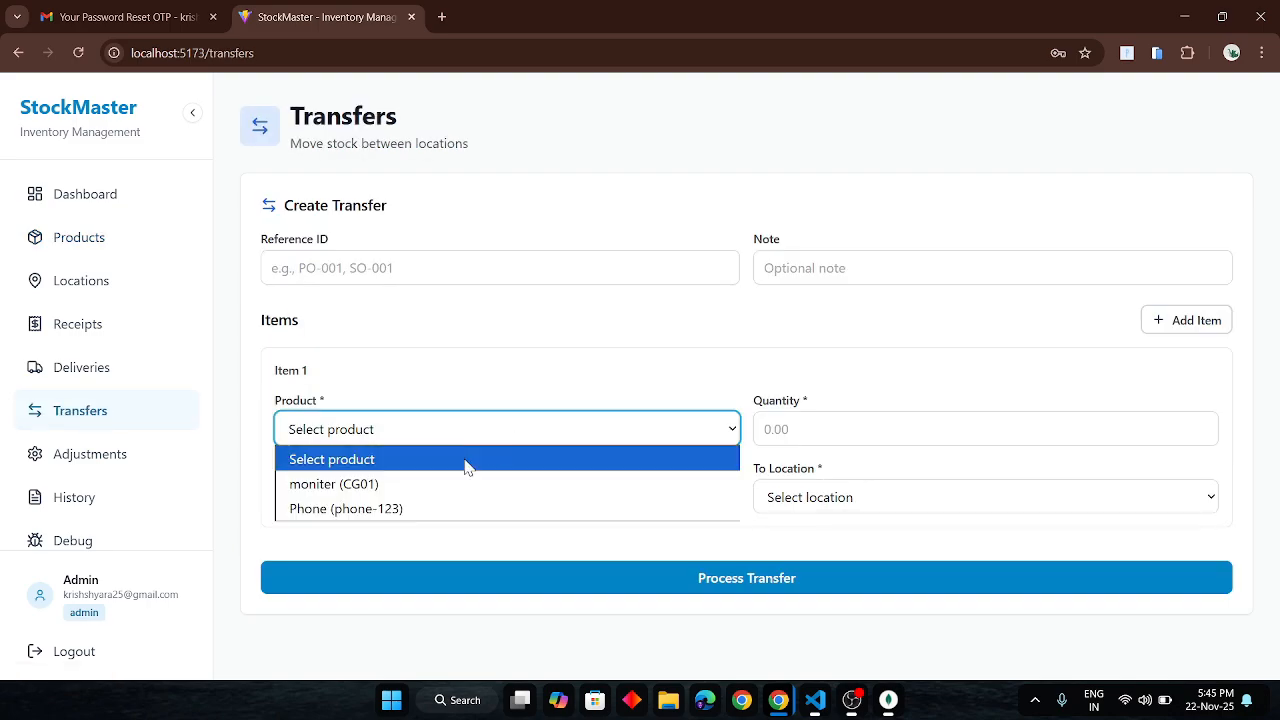
{"action": "left_click", "coordinate": [394, 512]}
{"action": "left_click", "coordinate": [828, 437]}
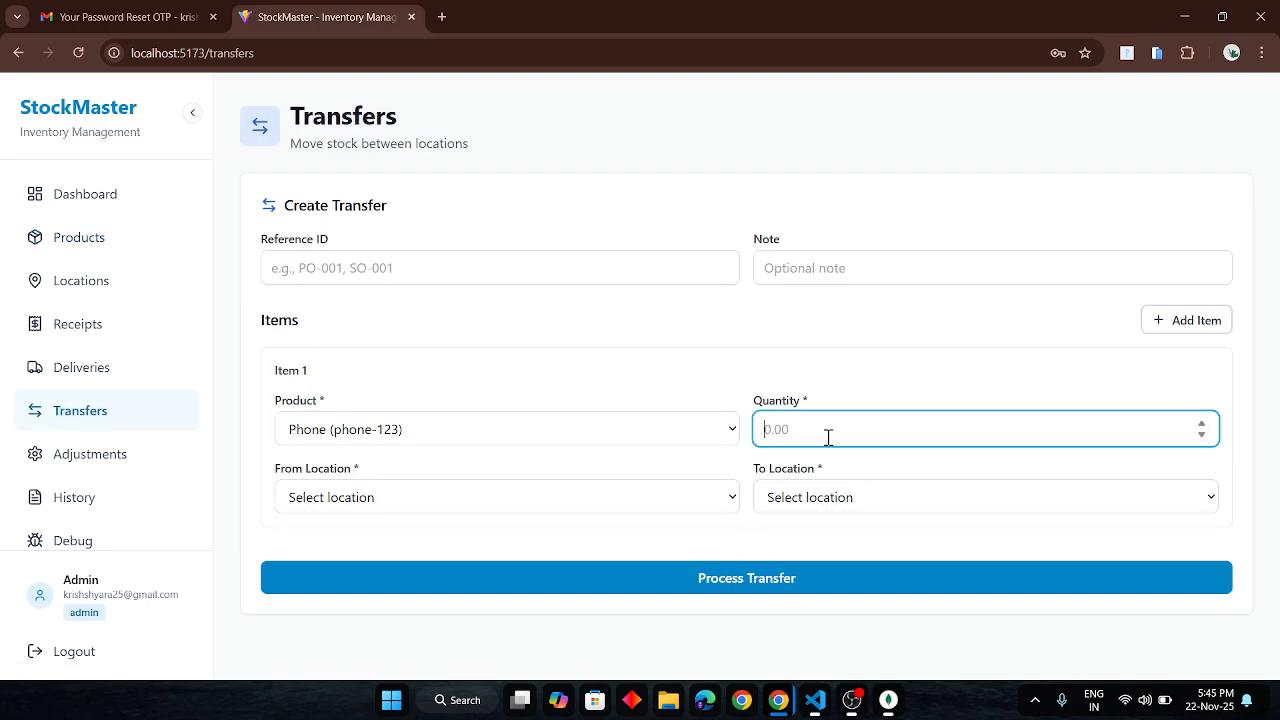
{"action": "left_click", "coordinate": [680, 500]}
{"action": "left_click", "coordinate": [471, 586]}
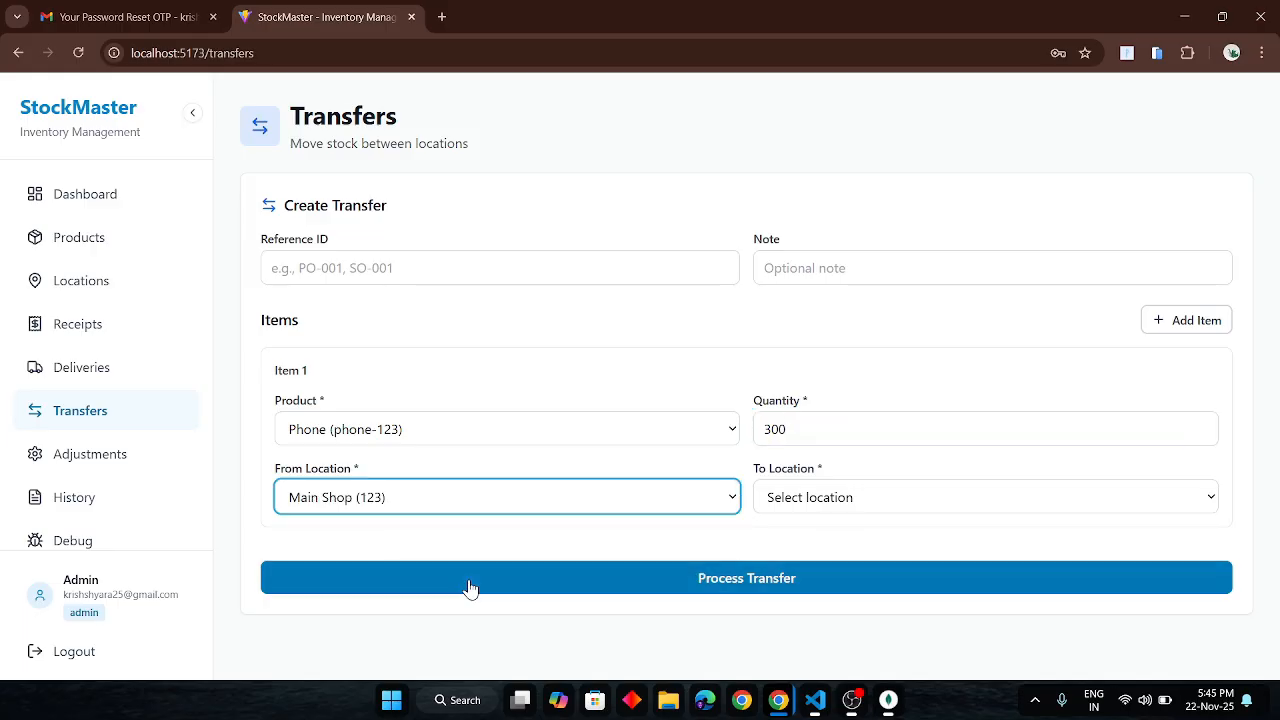
{"action": "left_click", "coordinate": [878, 490]}
{"action": "left_click", "coordinate": [812, 553]}
- Submit the transfer, get the 'Insufficient stock at location' error, and open History
{"action": "left_click", "coordinate": [787, 574]}
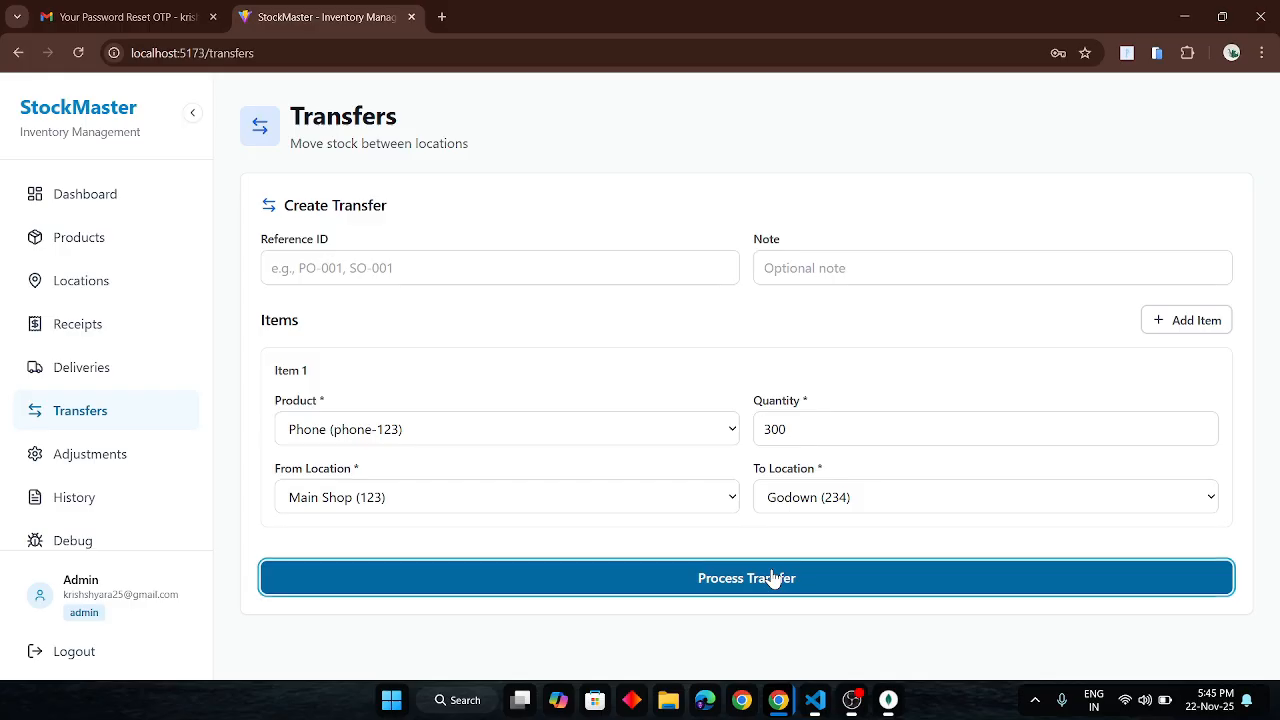
{"action": "double_click", "coordinate": [778, 431]}
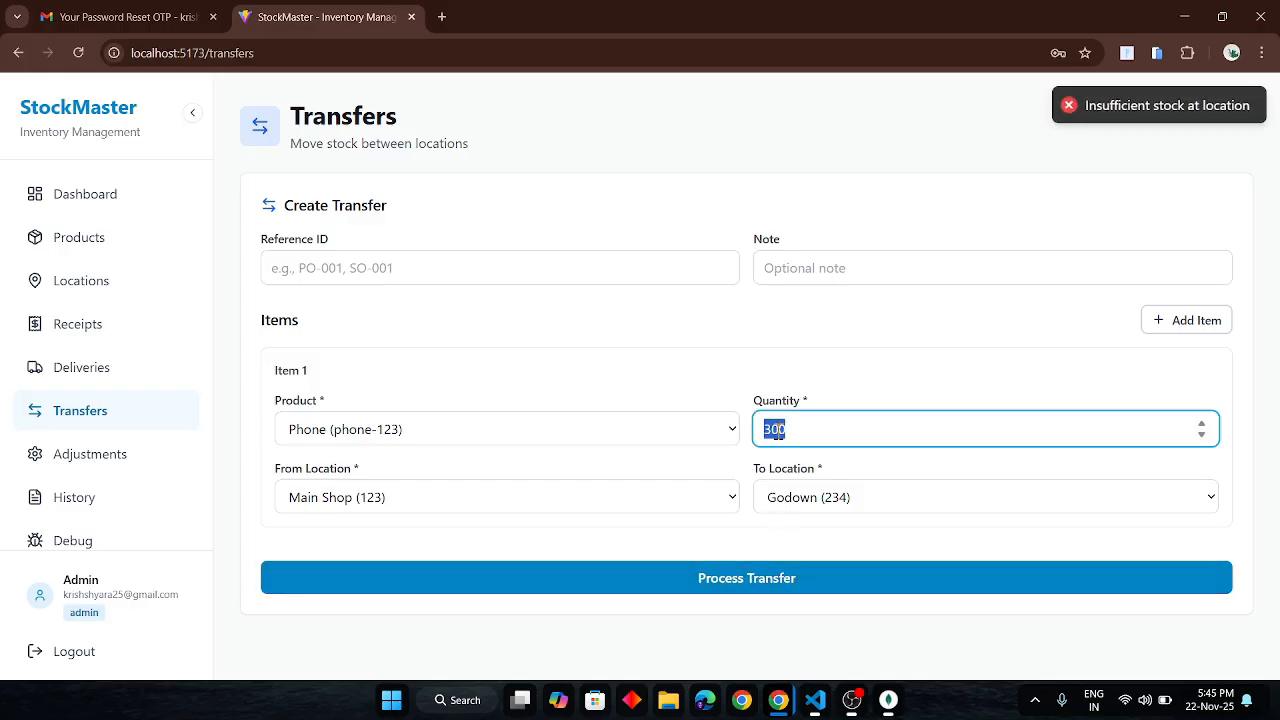
{"action": "left_click", "coordinate": [86, 494]}
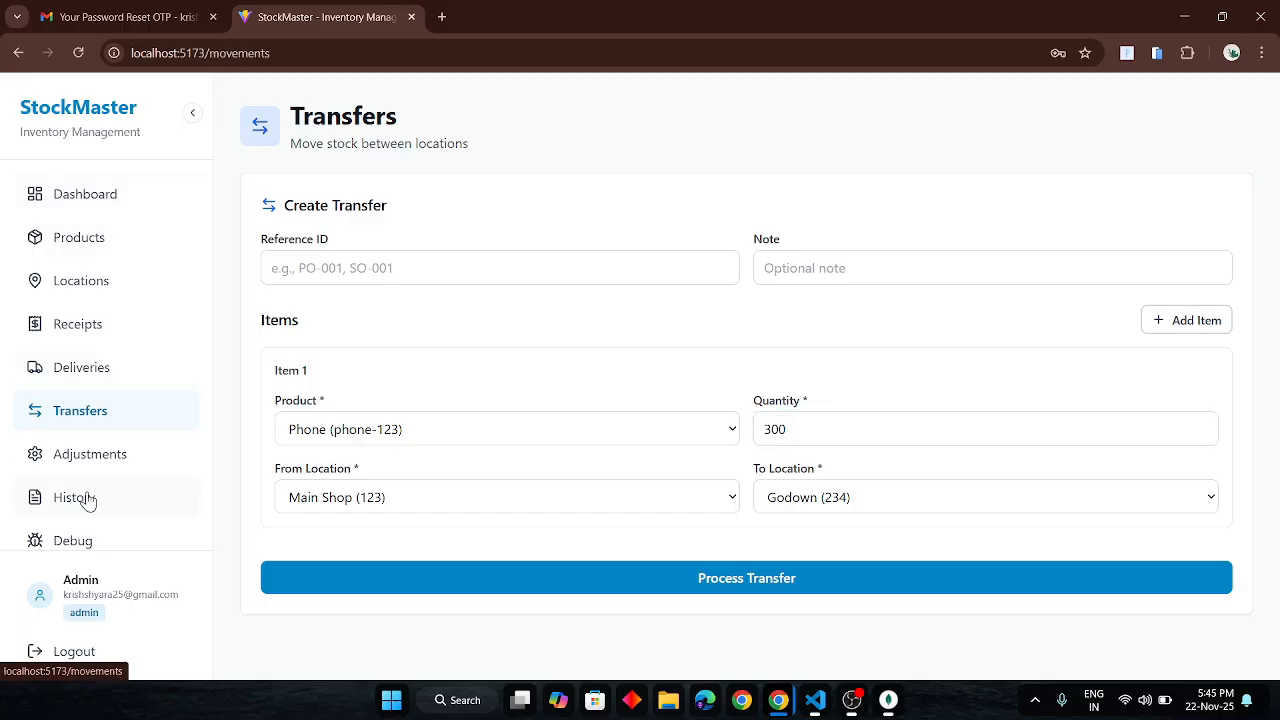
- Open Phone's details and highlight its 300 pcs total and Main Shop's 295 pcs
{"action": "left_click", "coordinate": [80, 234]}
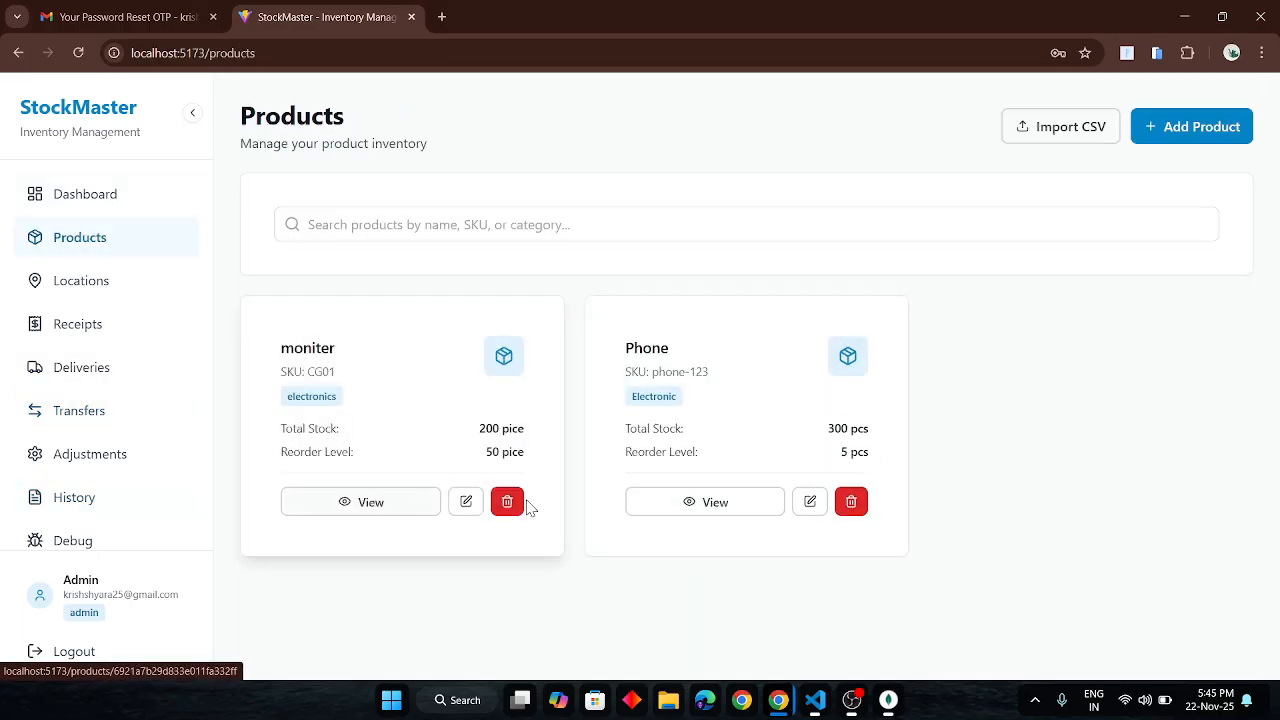
{"action": "left_click", "coordinate": [716, 506]}
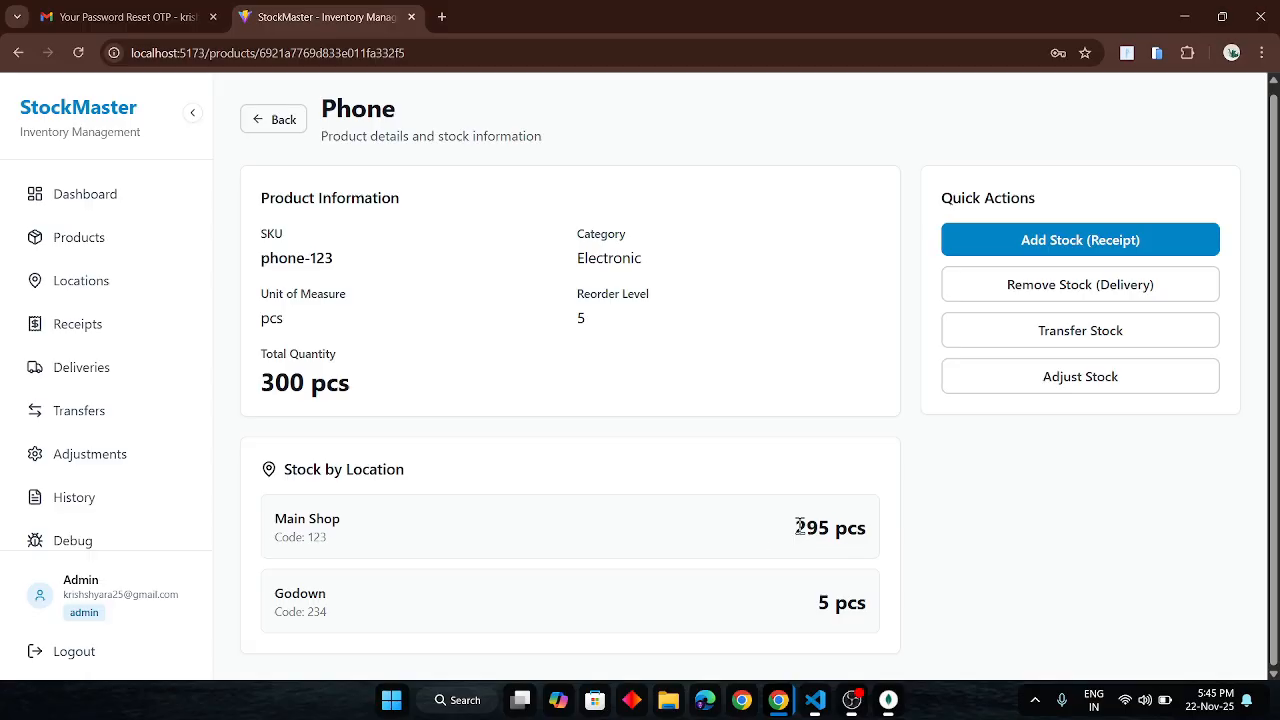
{"action": "left_click_drag", "start_coordinate": [799, 527], "coordinate": [852, 528]}
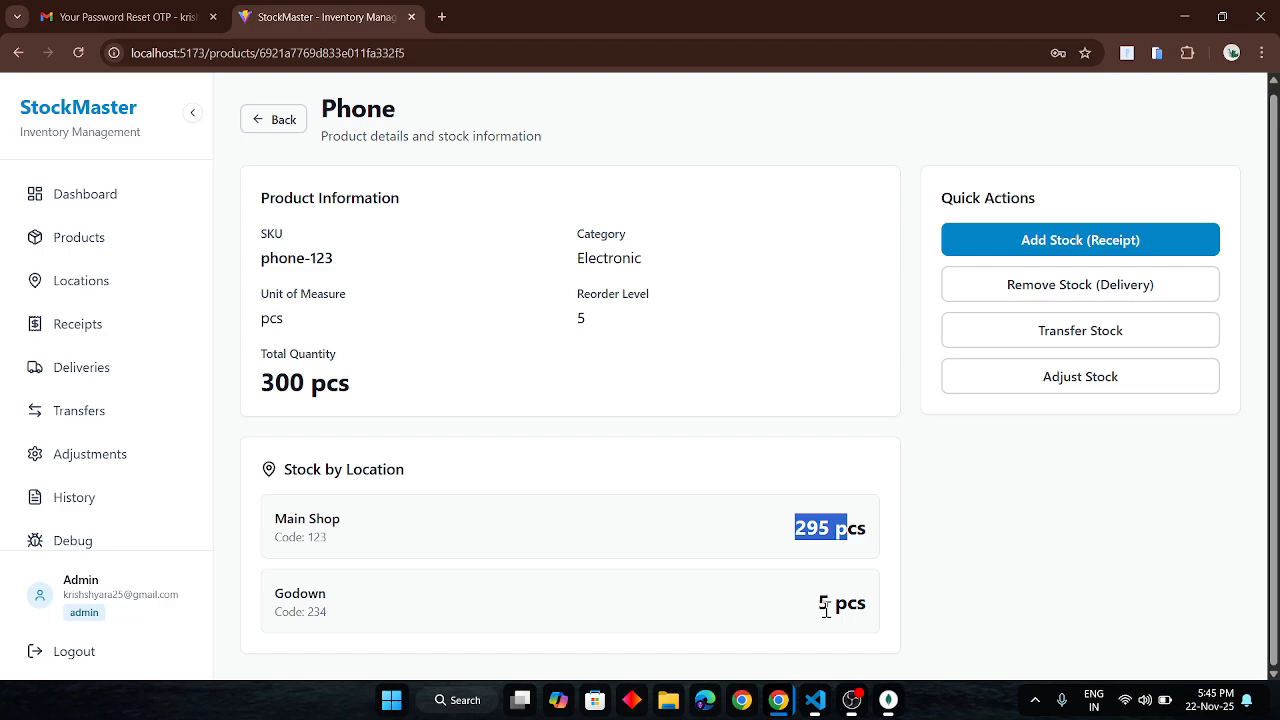
{"action": "left_click", "coordinate": [812, 541]}
{"action": "left_click_drag", "start_coordinate": [276, 378], "coordinate": [365, 375]}
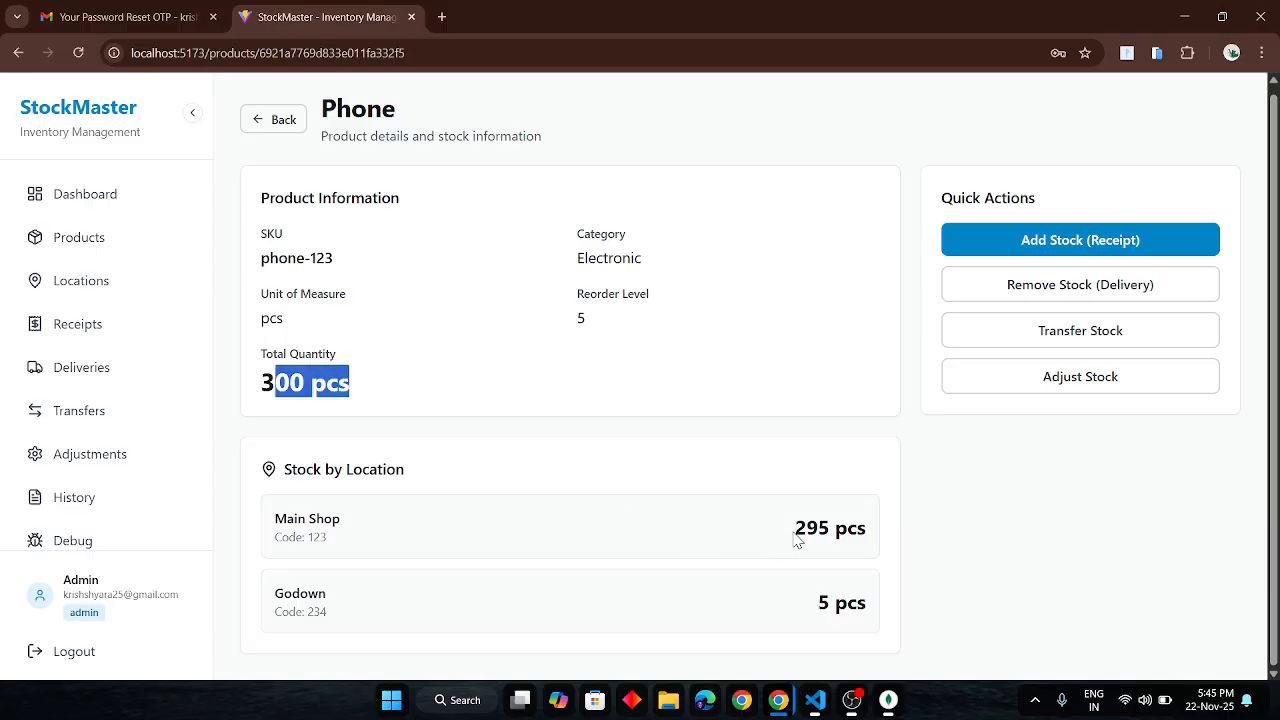
{"action": "left_click_drag", "start_coordinate": [796, 535], "coordinate": [870, 532]}
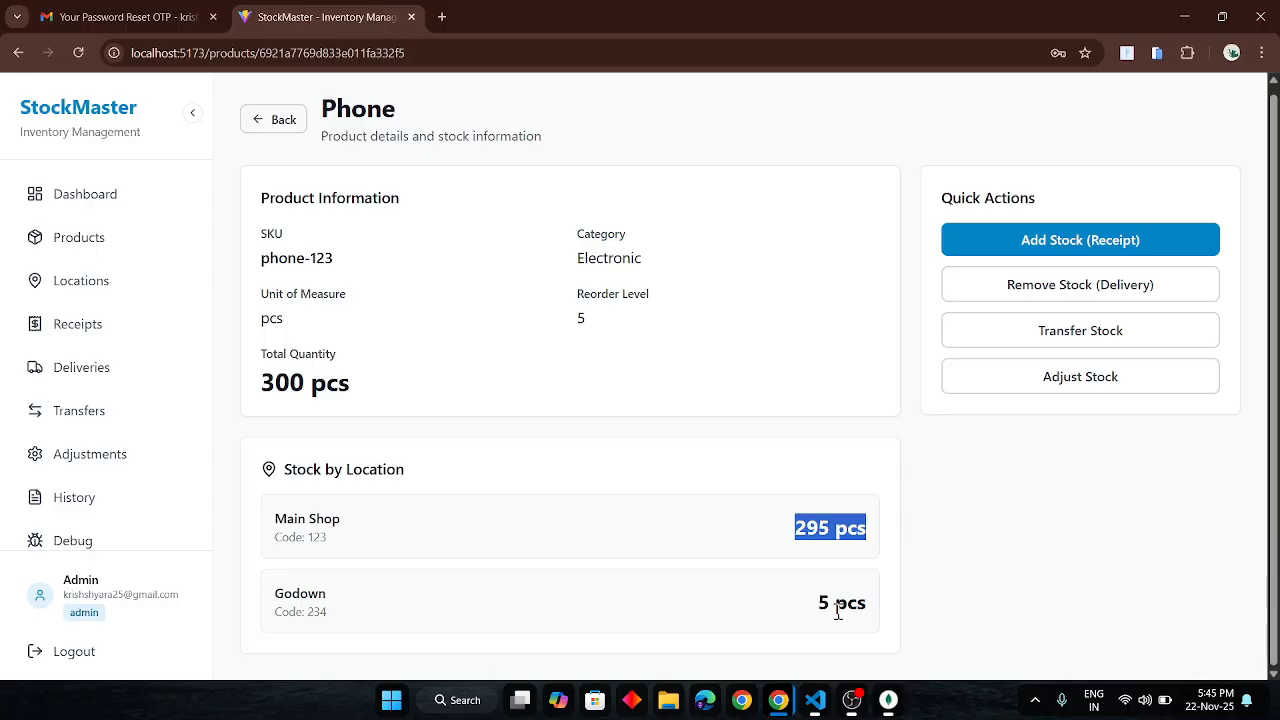
- Process a 295-unit Phone transfer from Main Shop to Godown, then view the dashboard's six movements
{"action": "left_click", "coordinate": [1082, 330]}
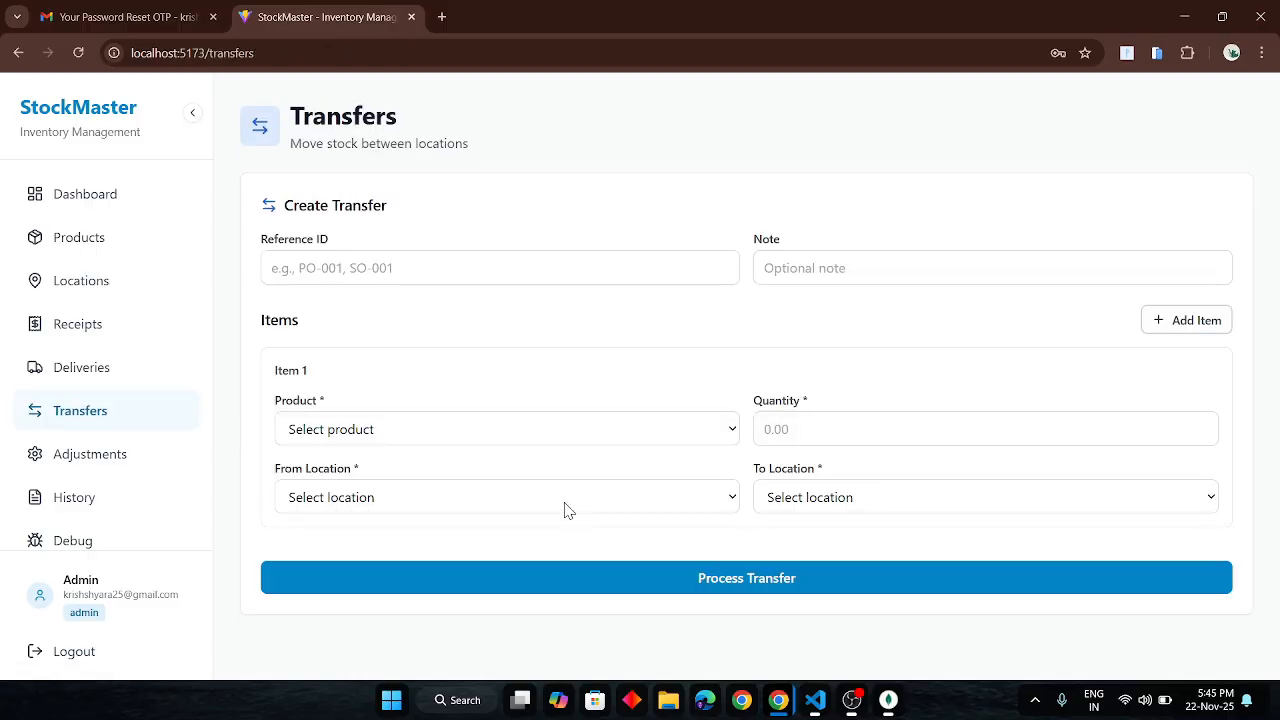
{"action": "left_click", "coordinate": [565, 505]}
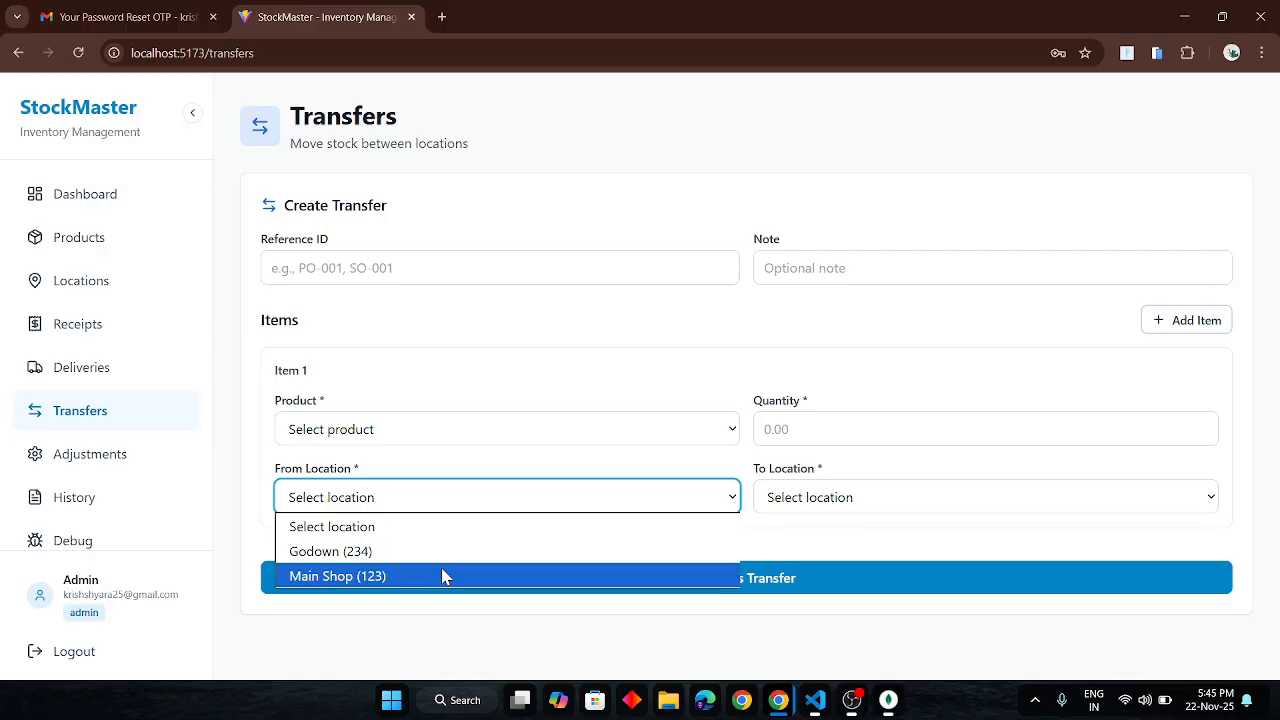
{"action": "left_click", "coordinate": [443, 574]}
{"action": "left_click", "coordinate": [852, 498]}
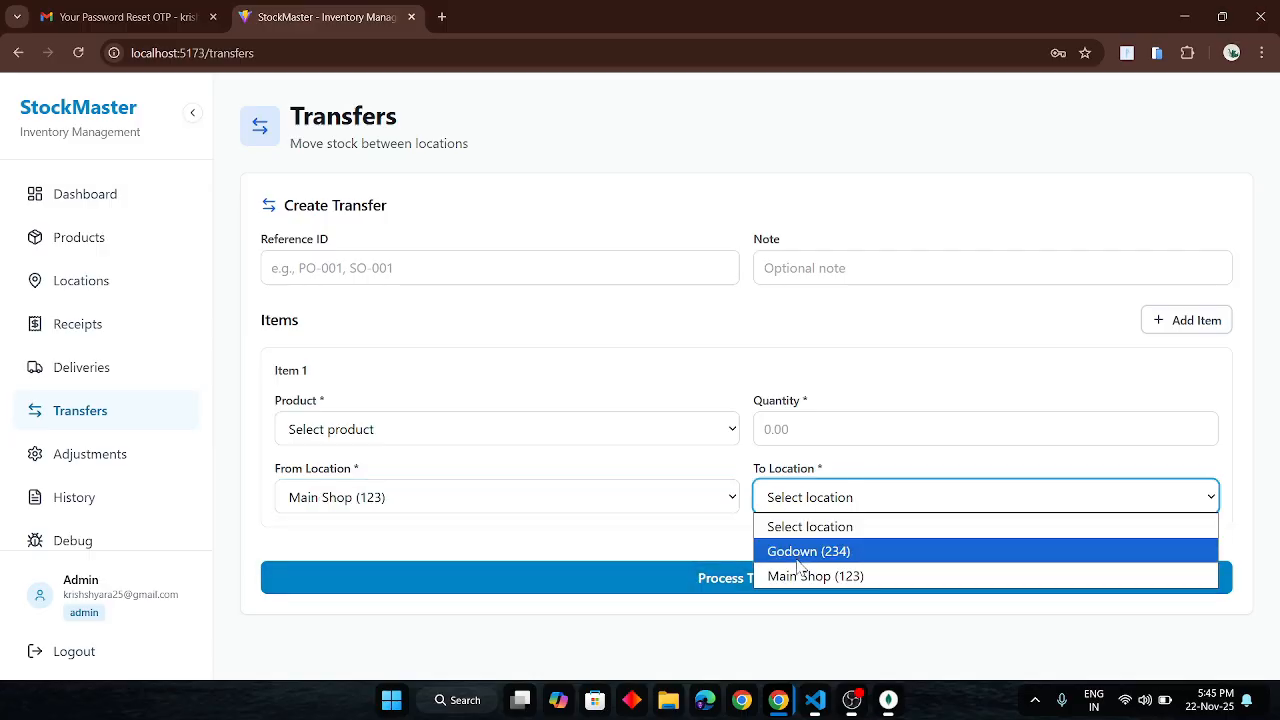
{"action": "left_click", "coordinate": [799, 556]}
{"action": "left_click", "coordinate": [670, 420]}
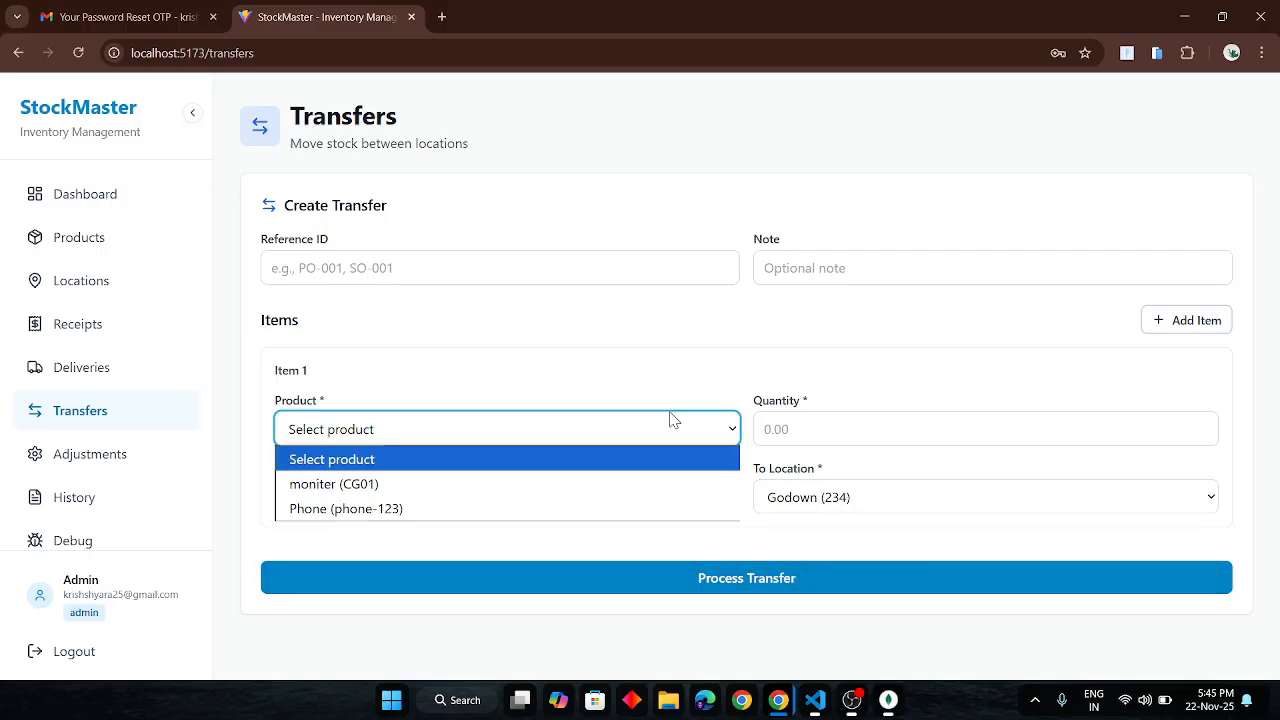
{"action": "left_click", "coordinate": [455, 510]}
{"action": "left_click", "coordinate": [828, 431]}
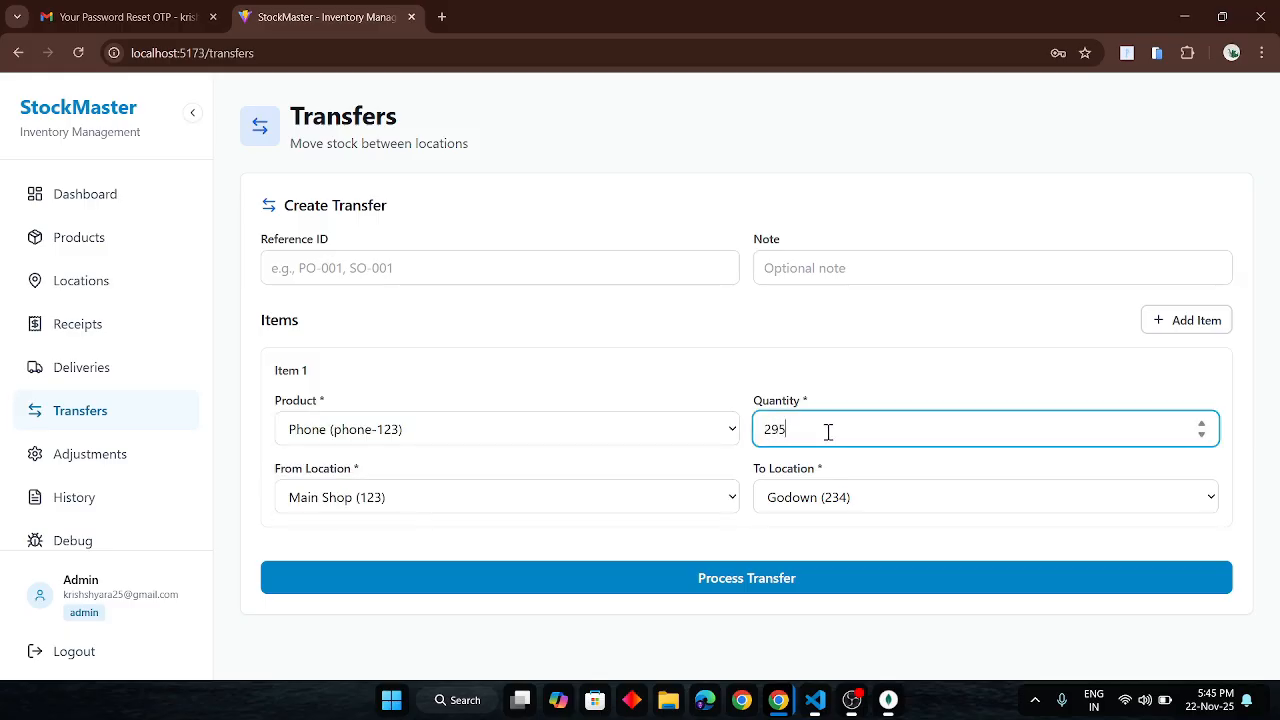
{"action": "left_click", "coordinate": [735, 578]}
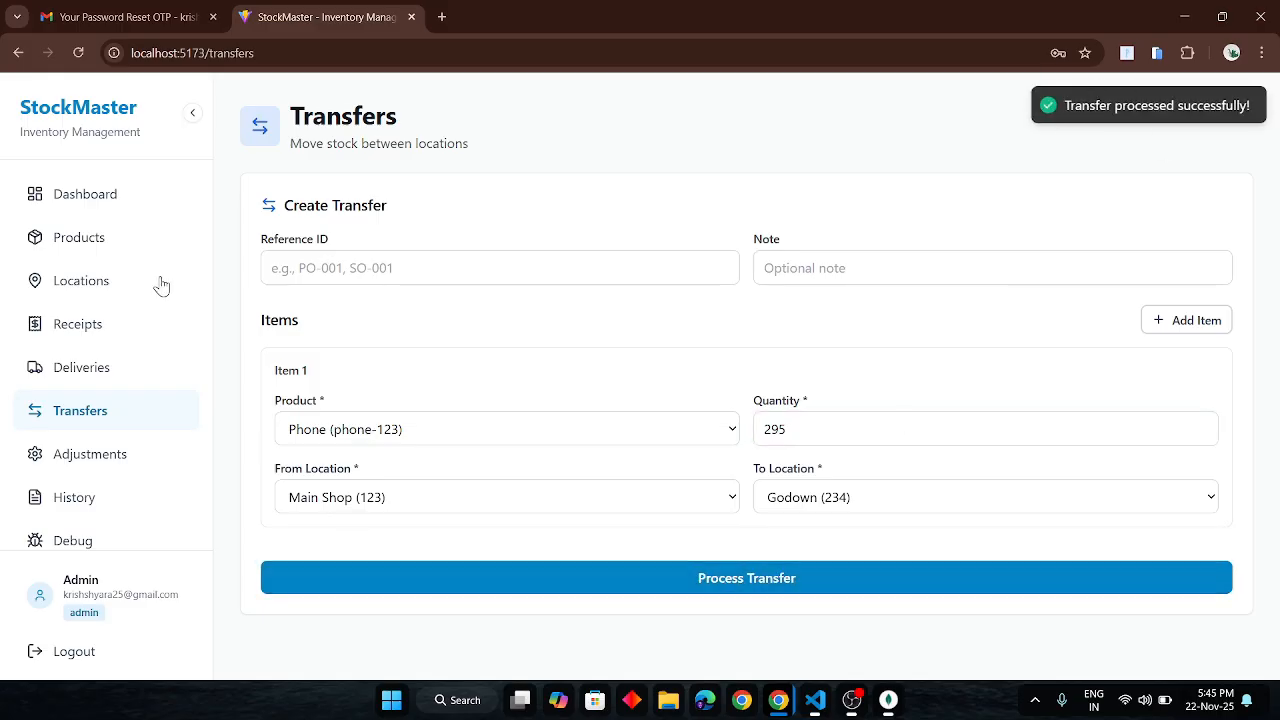
{"action": "left_click", "coordinate": [100, 196]}
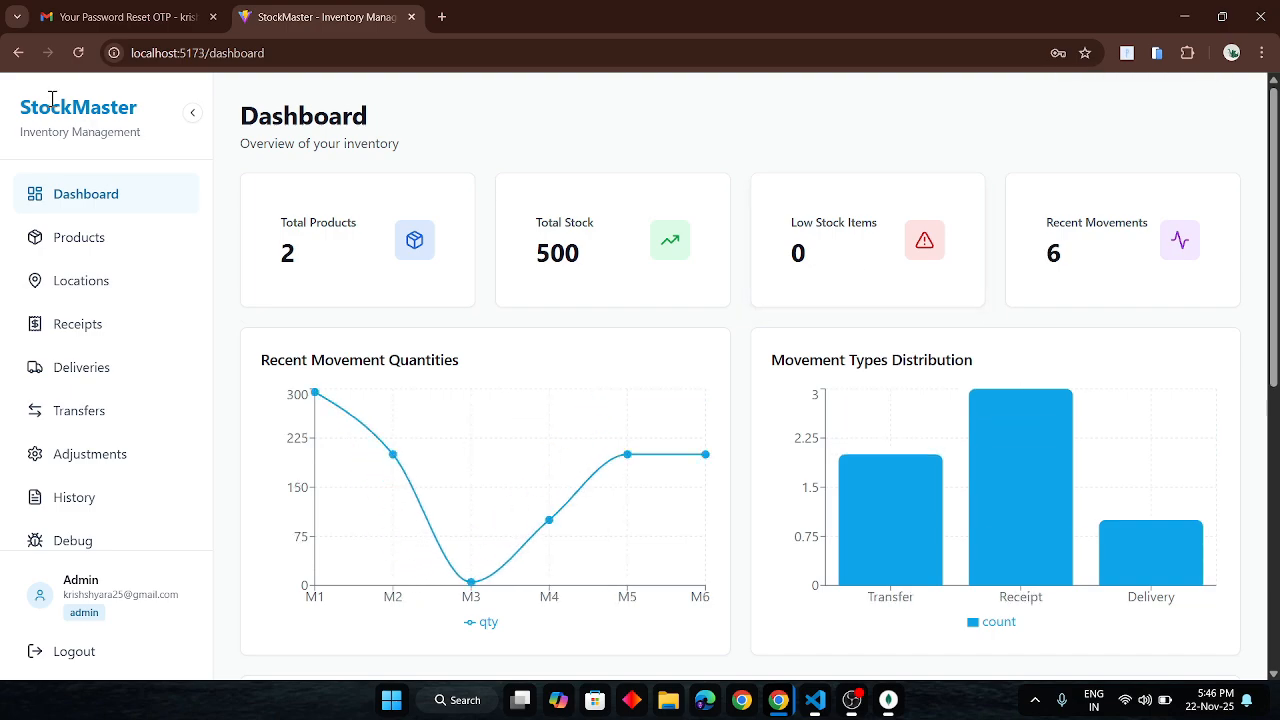
- Reload the dashboard and scroll through its Recent Movements
{"action": "left_click", "coordinate": [75, 49]}
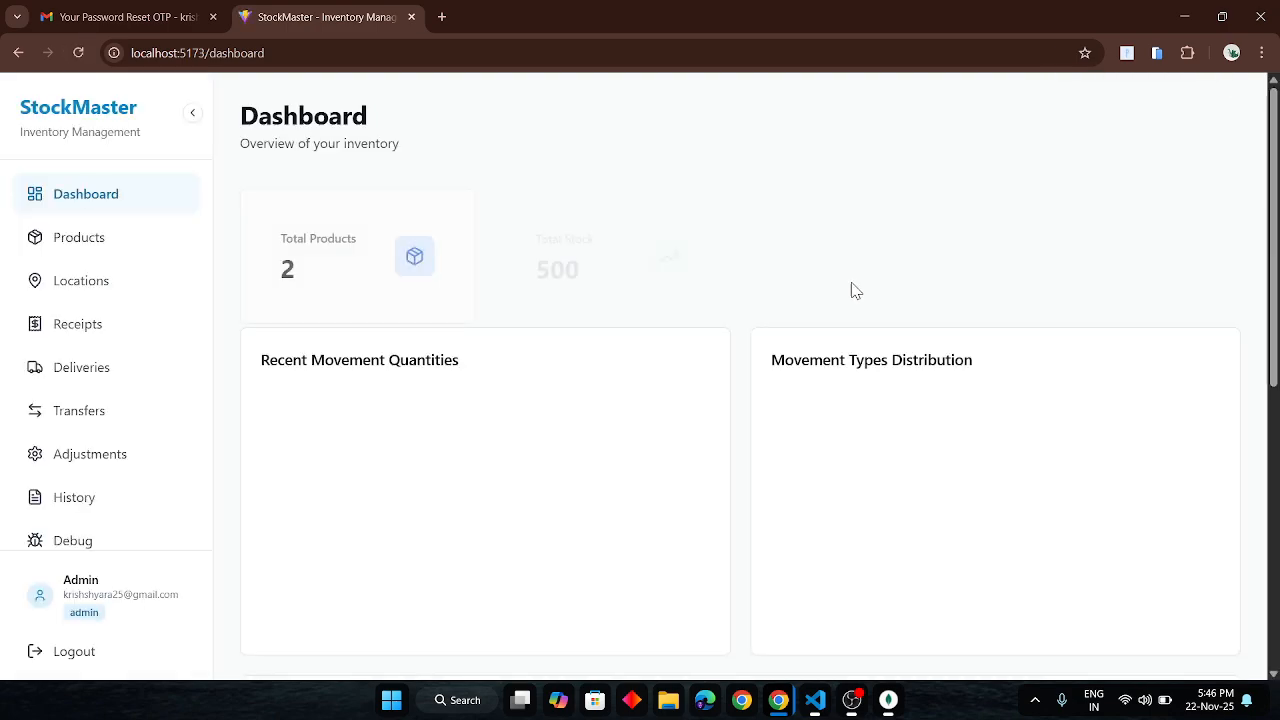
{"action": "scroll", "coordinate": [830, 295], "scroll_direction": "down", "scroll_amount": 2}
{"action": "scroll", "coordinate": [828, 298], "scroll_direction": "down", "scroll_amount": 2}
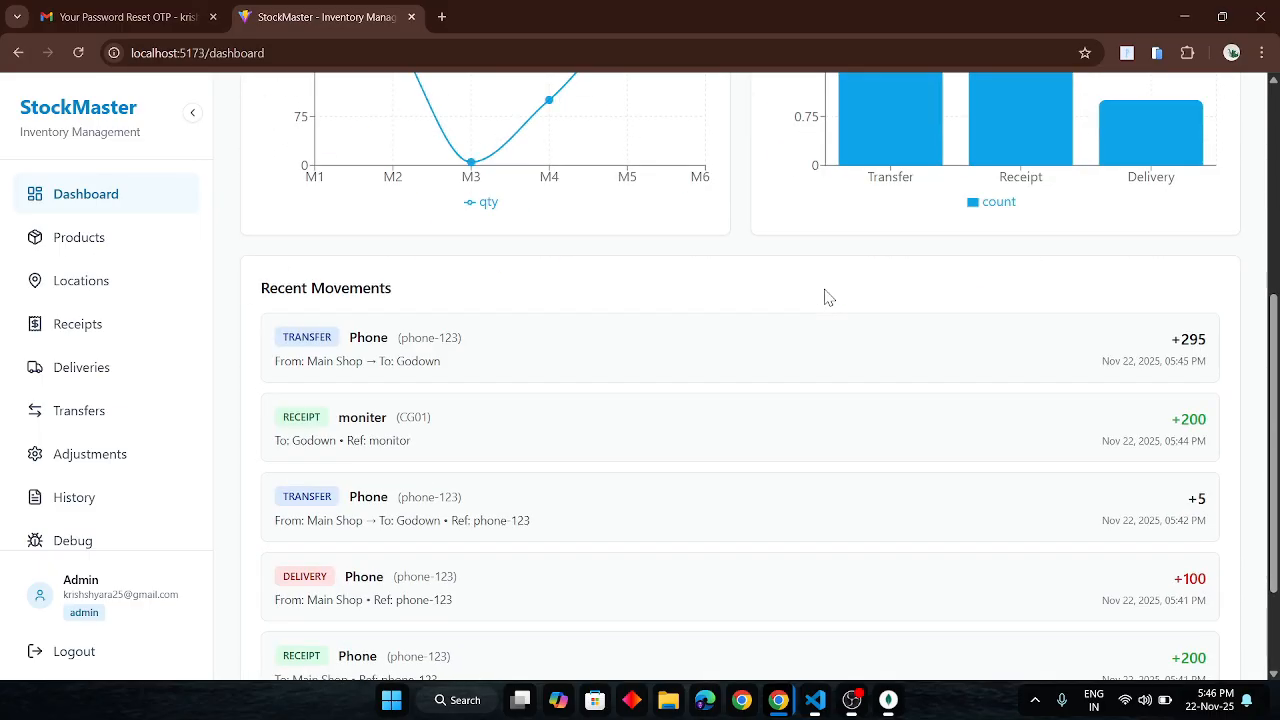
{"action": "scroll", "coordinate": [828, 297], "scroll_direction": "down", "scroll_amount": 1}
{"action": "scroll", "coordinate": [828, 297], "scroll_direction": "up", "scroll_amount": 6}
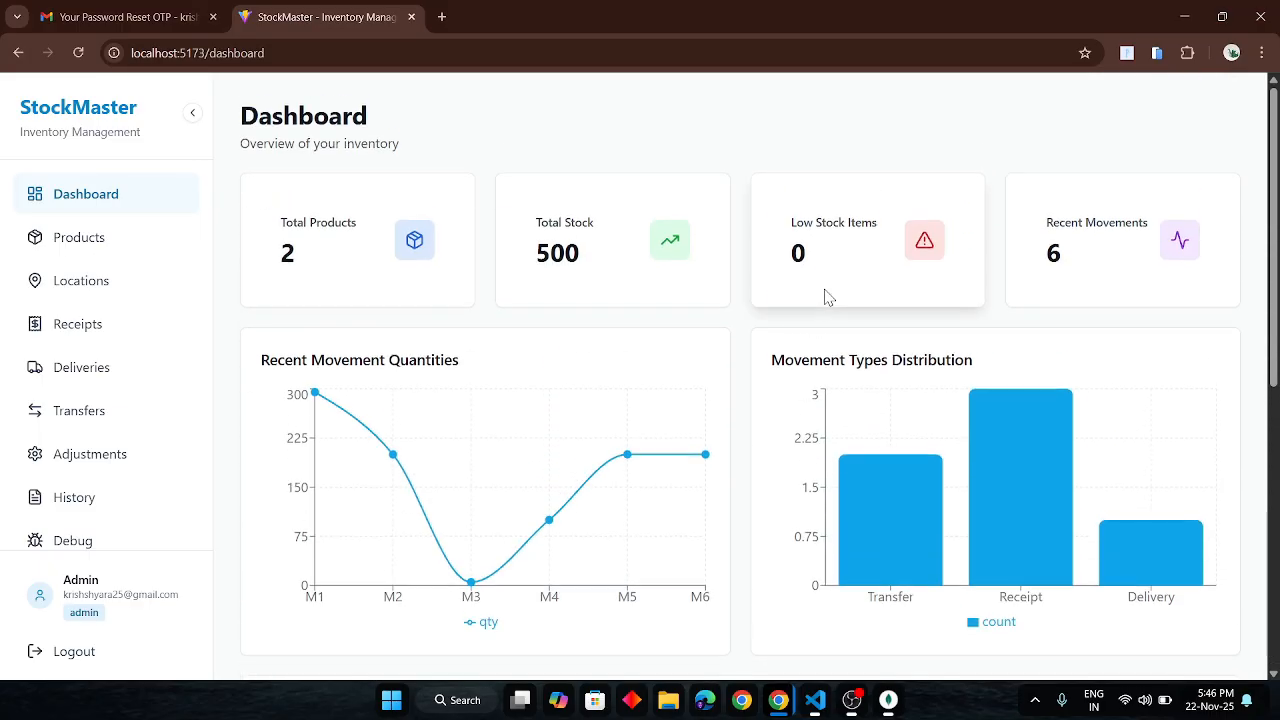
- Confirm Phone's 300 pcs are now all in Godown, then switch to the staff's incognito window
{"action": "left_click", "coordinate": [84, 245]}
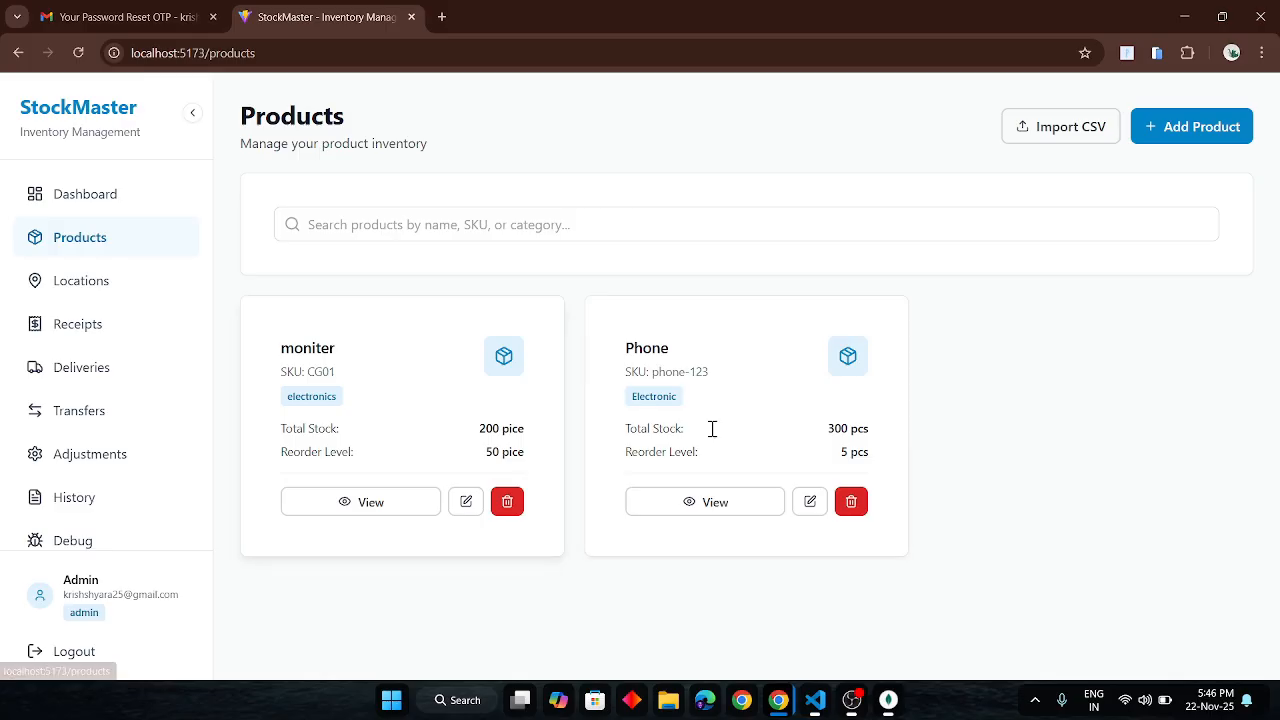
{"action": "left_click", "coordinate": [751, 506]}
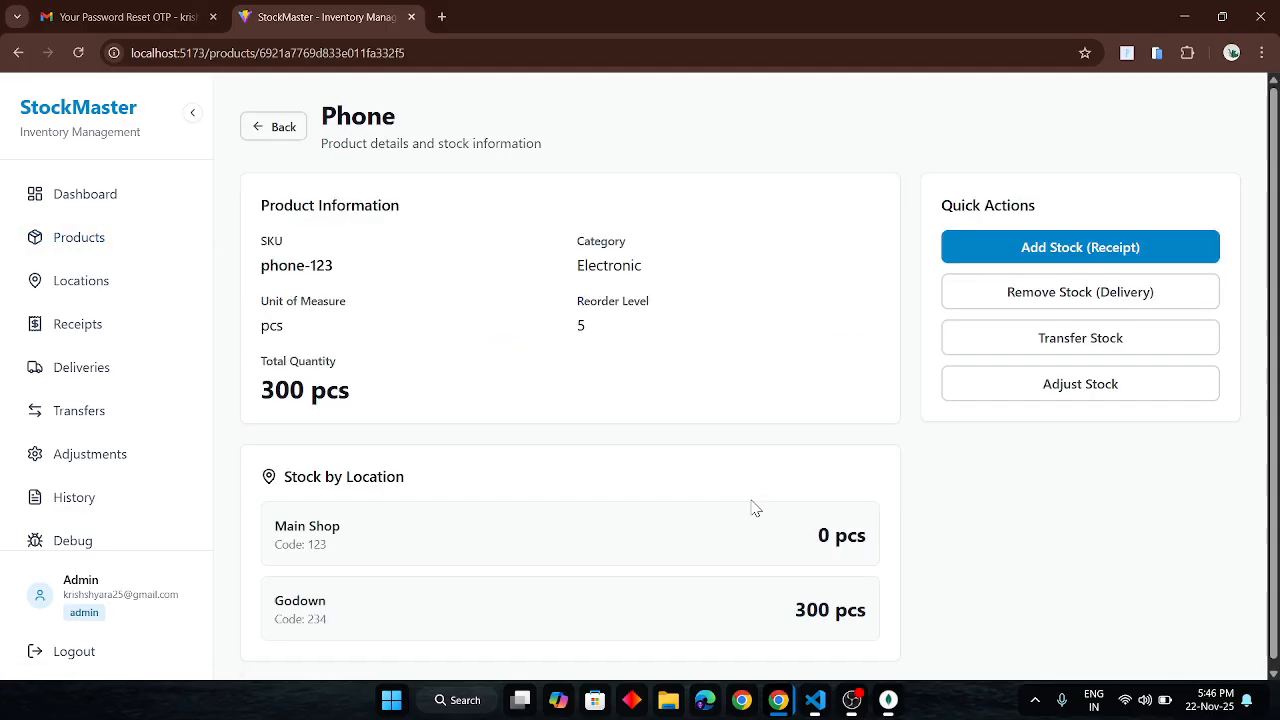
{"action": "key", "text": "alt+Tab"}
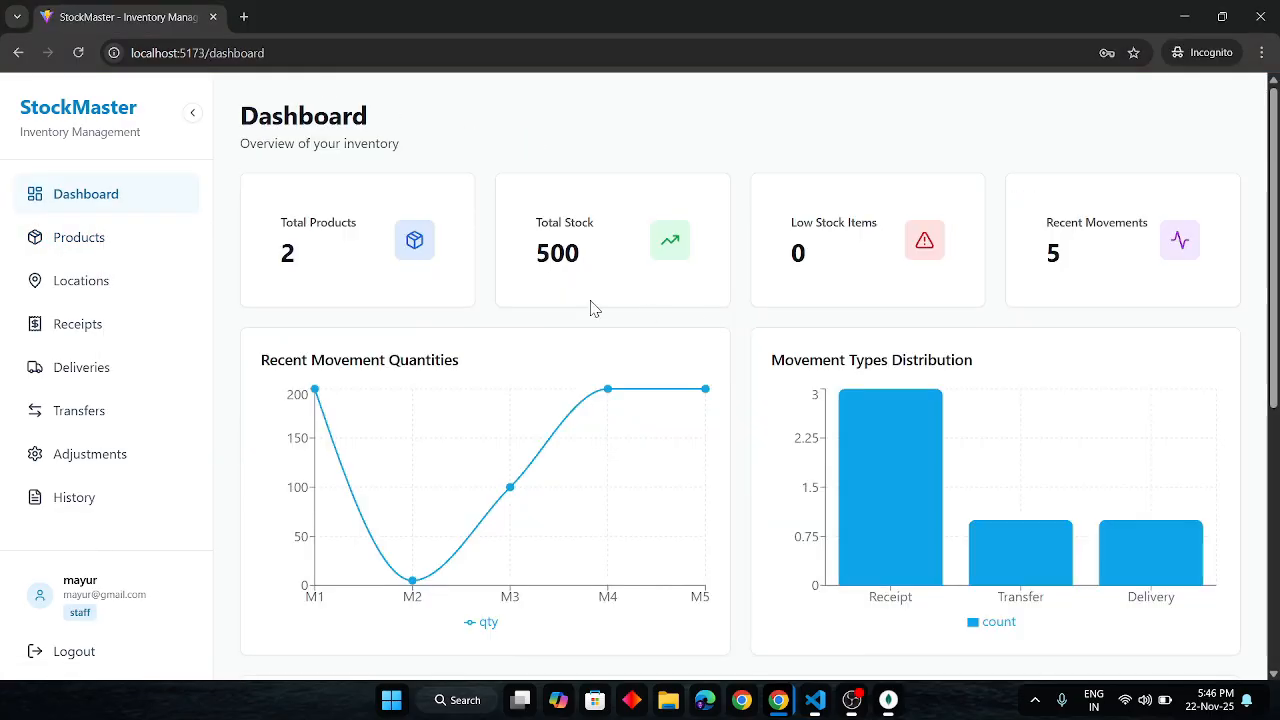
- Reload the staff session and browse Locations, Receipts, History and Transfers, ending on Dashboard
{"action": "left_click", "coordinate": [80, 53]}
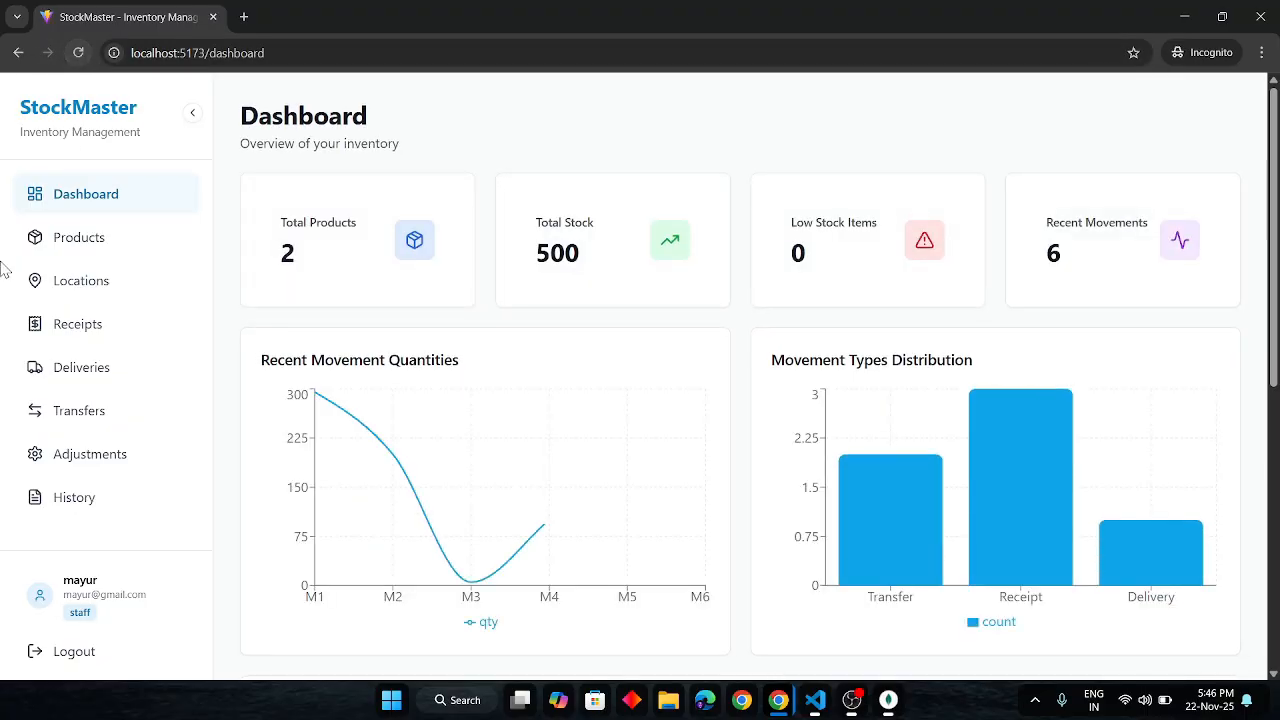
{"action": "left_click", "coordinate": [106, 284]}
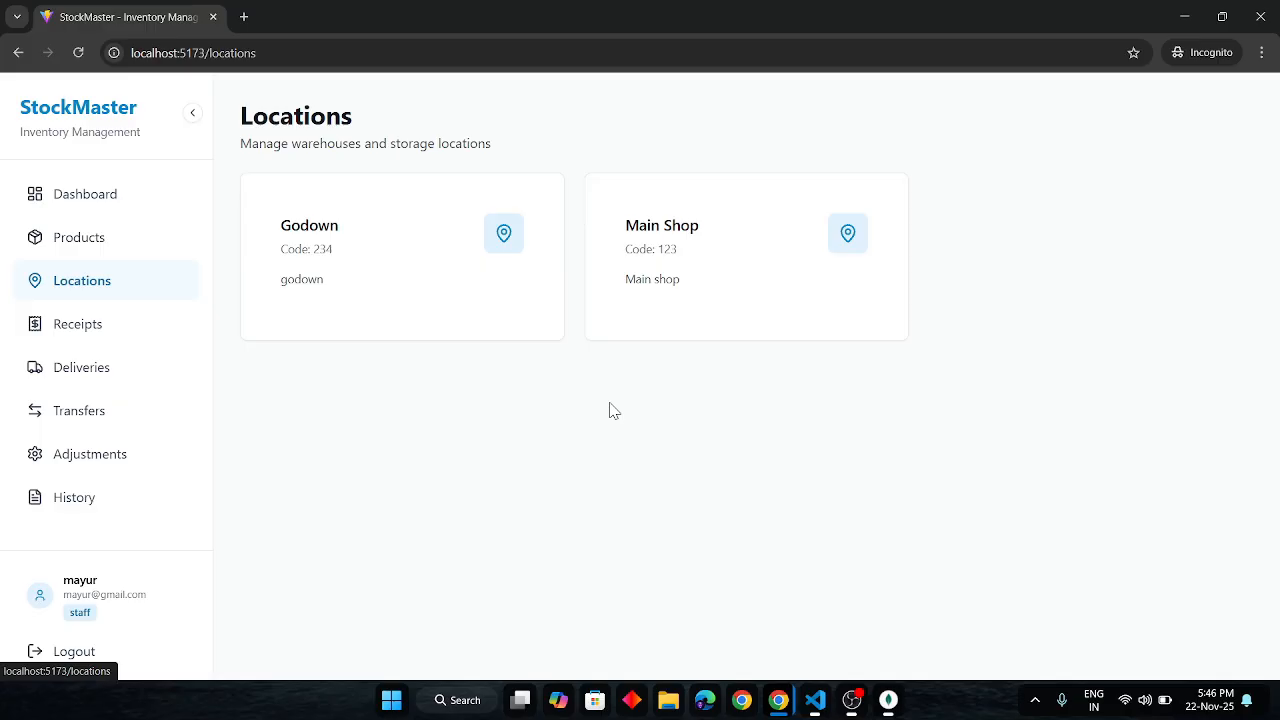
{"action": "left_click", "coordinate": [113, 330]}
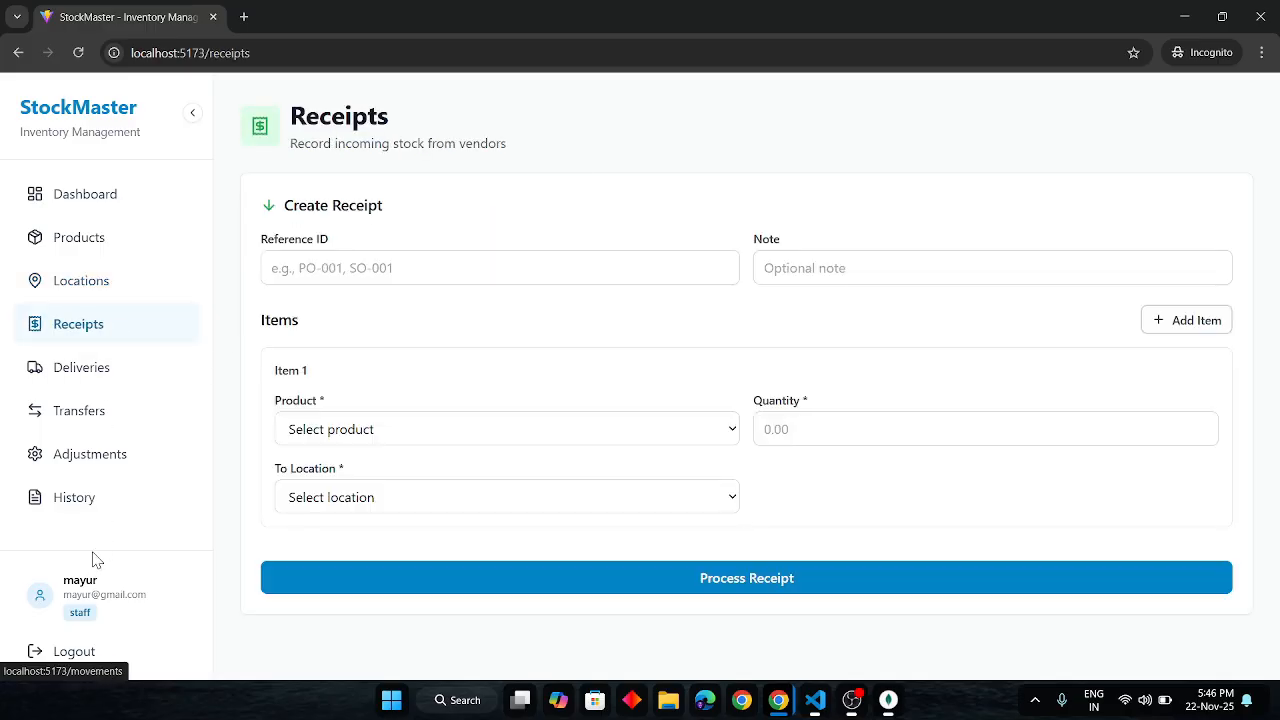
{"action": "left_click", "coordinate": [101, 514]}
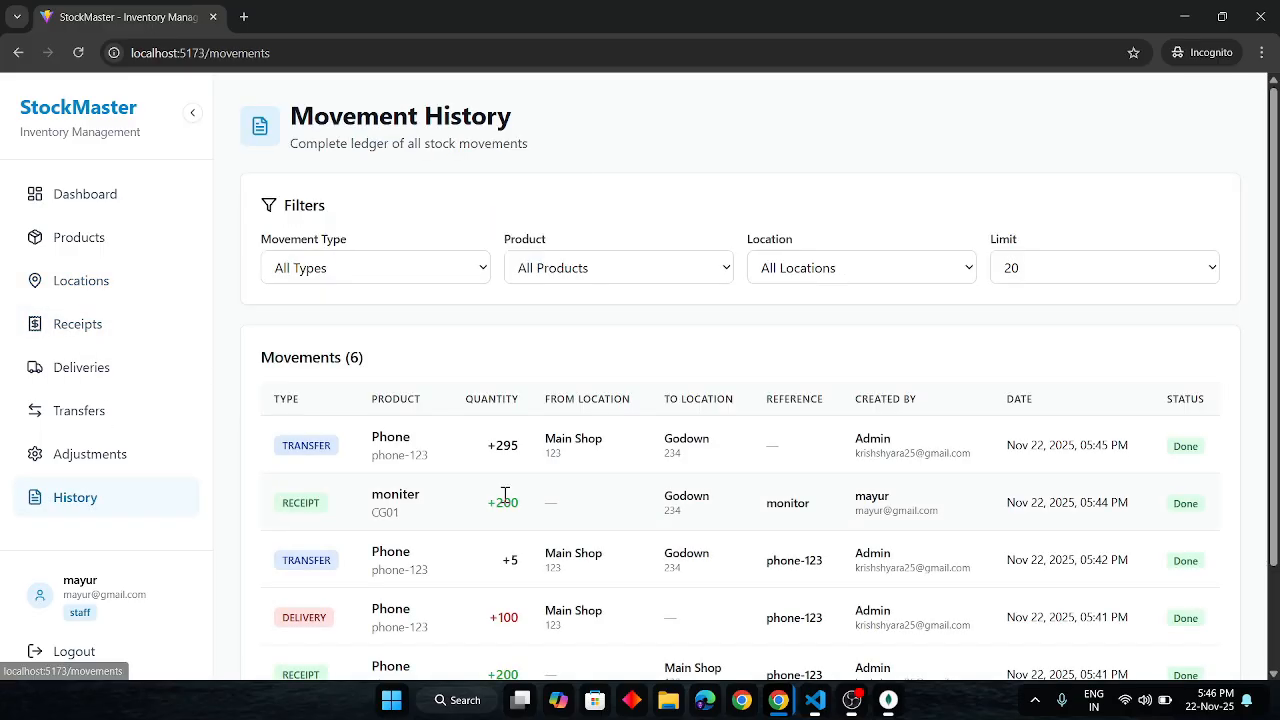
{"action": "scroll", "coordinate": [505, 495], "scroll_direction": "down", "scroll_amount": 1}
{"action": "scroll", "coordinate": [505, 495], "scroll_direction": "up", "scroll_amount": 1}
{"action": "left_click", "coordinate": [111, 411]}
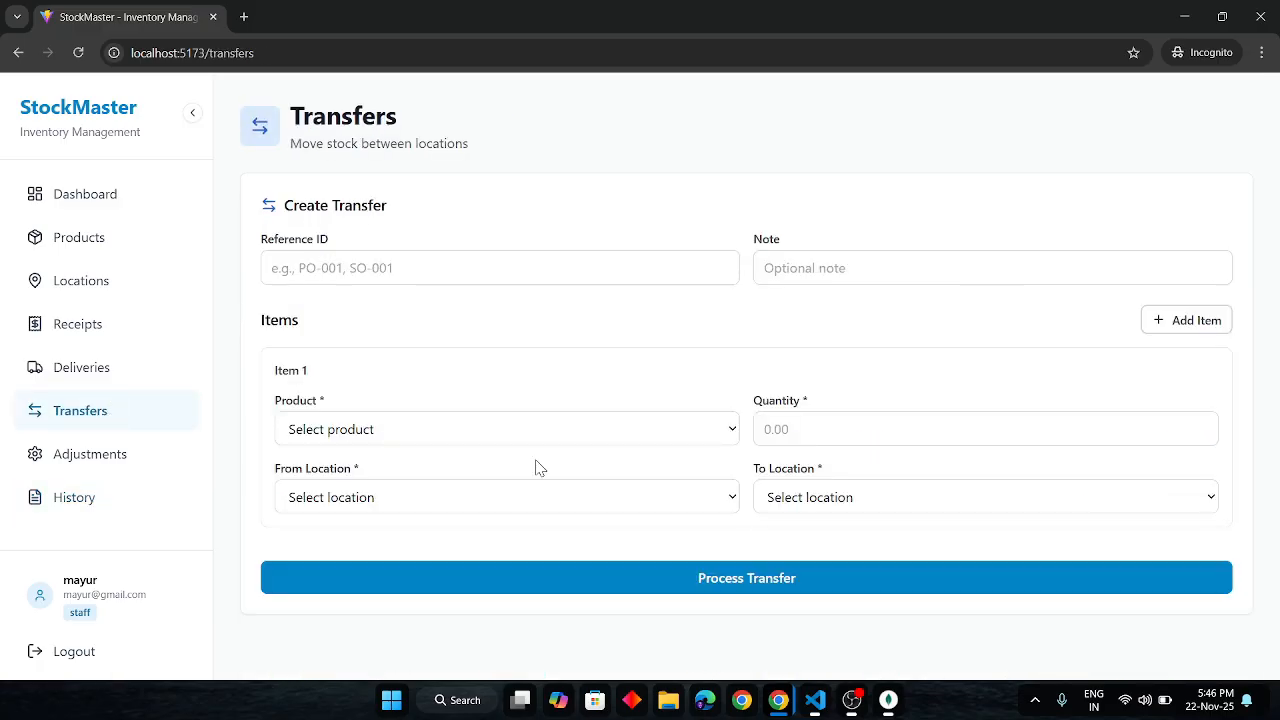
{"action": "left_click", "coordinate": [73, 195]}
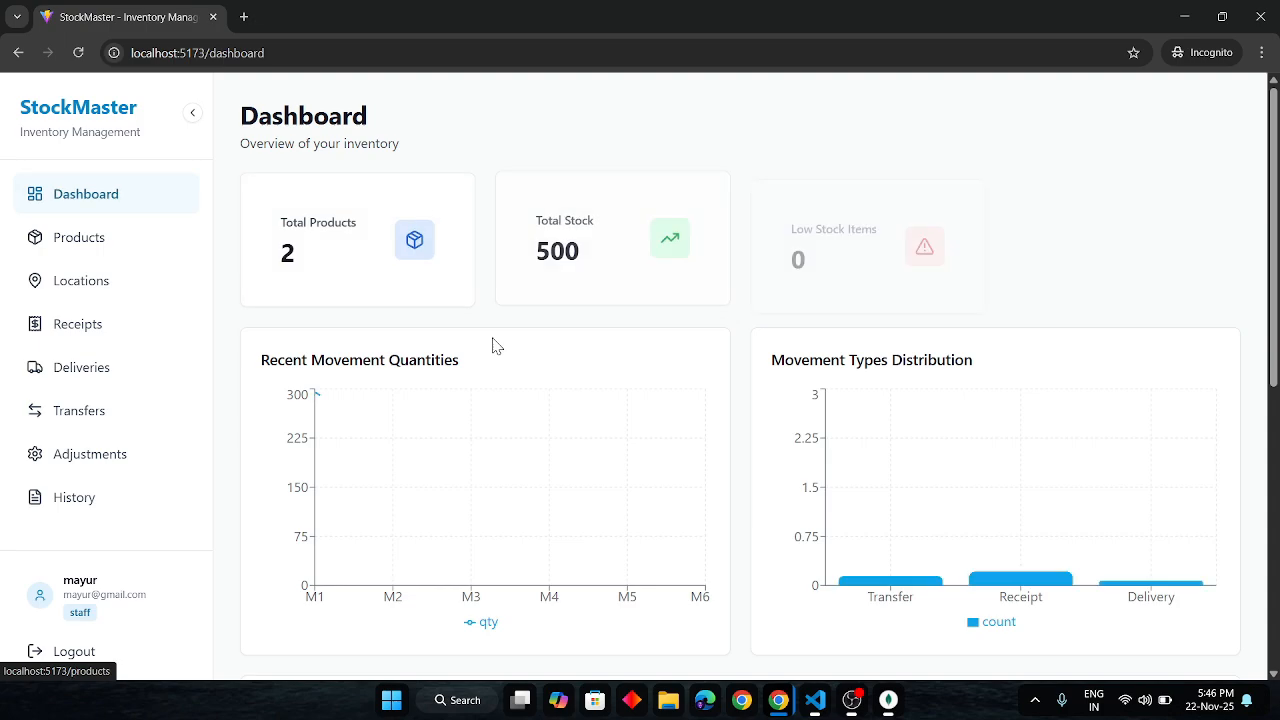